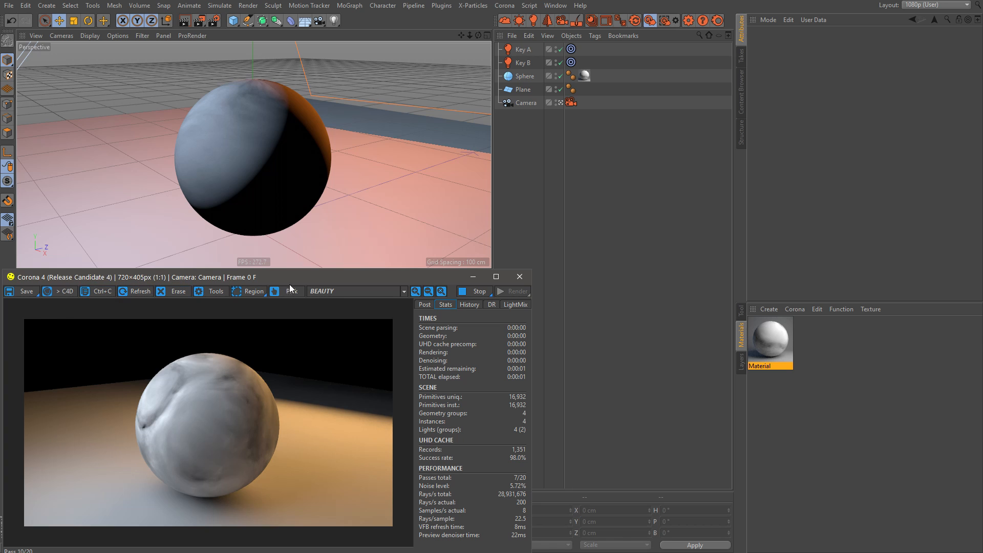
Step: Set the noise shader in the material's diffuse texture to 16.9 octaves, 209 % global scale and seed 778
click(550, 135)
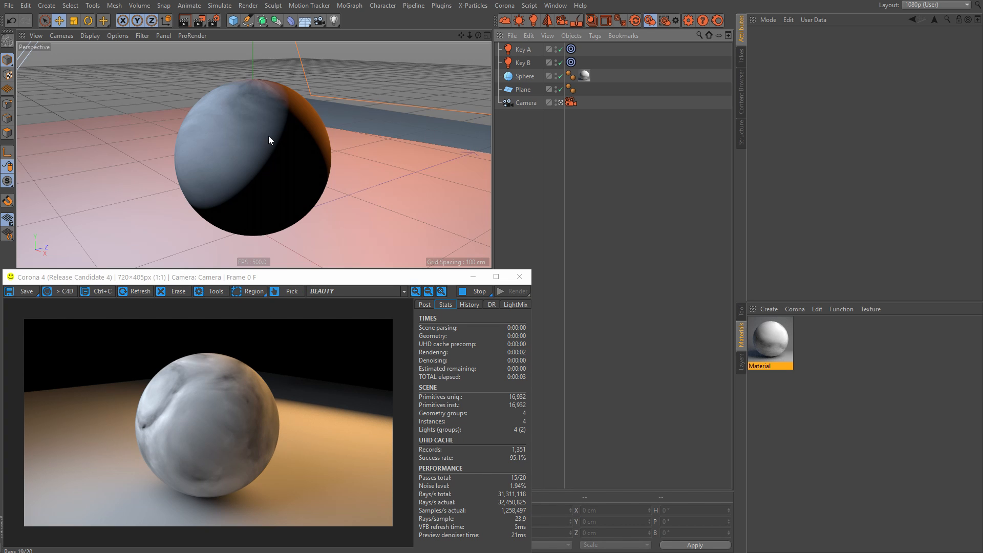
mouse_move(268, 136)
alt+mouse_down()
mouse_move(336, 135)
mouse_move(271, 127)
mouse_move(284, 129)
mouse_move(274, 136)
alt+mouse_up()
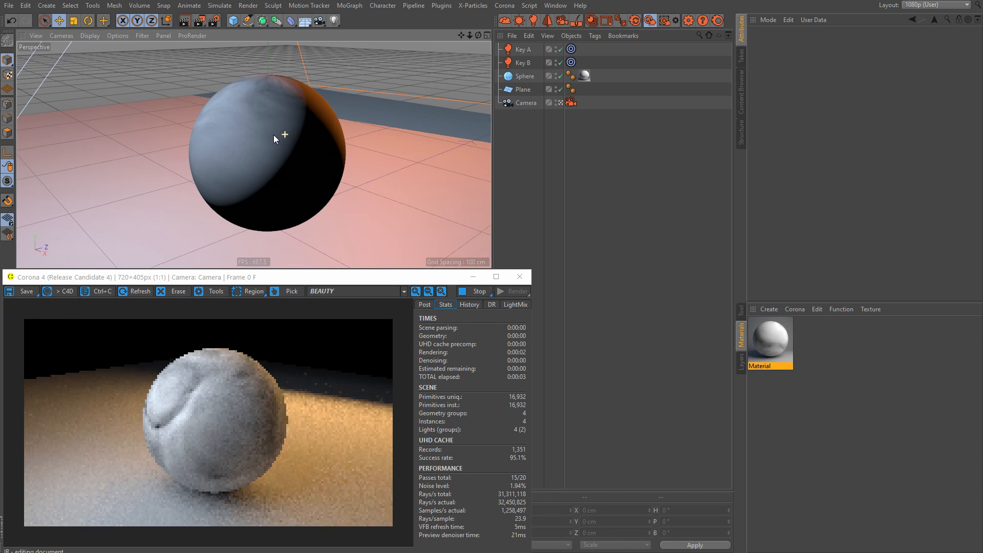
click(772, 344)
click(809, 172)
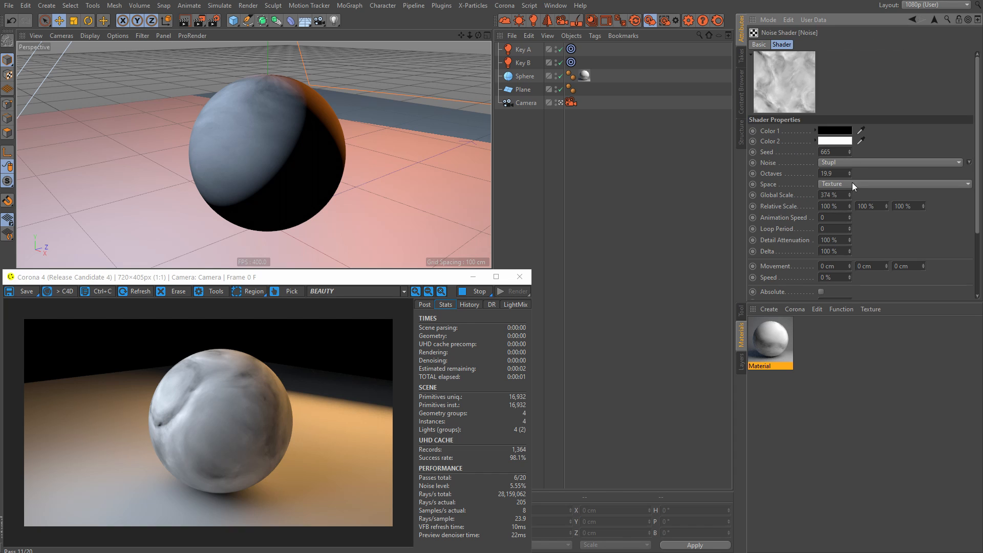
drag(849, 173, 858, 275)
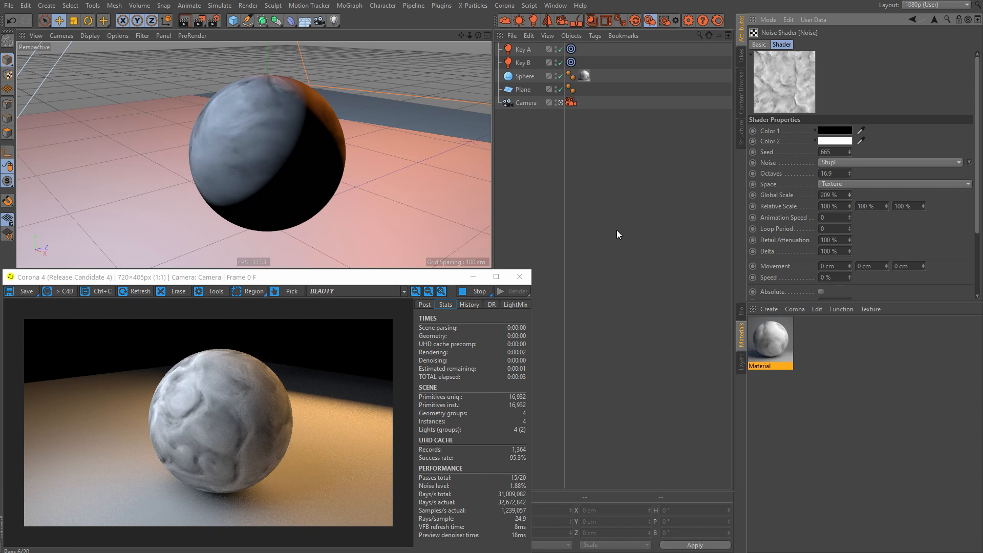
drag(849, 152, 867, 93)
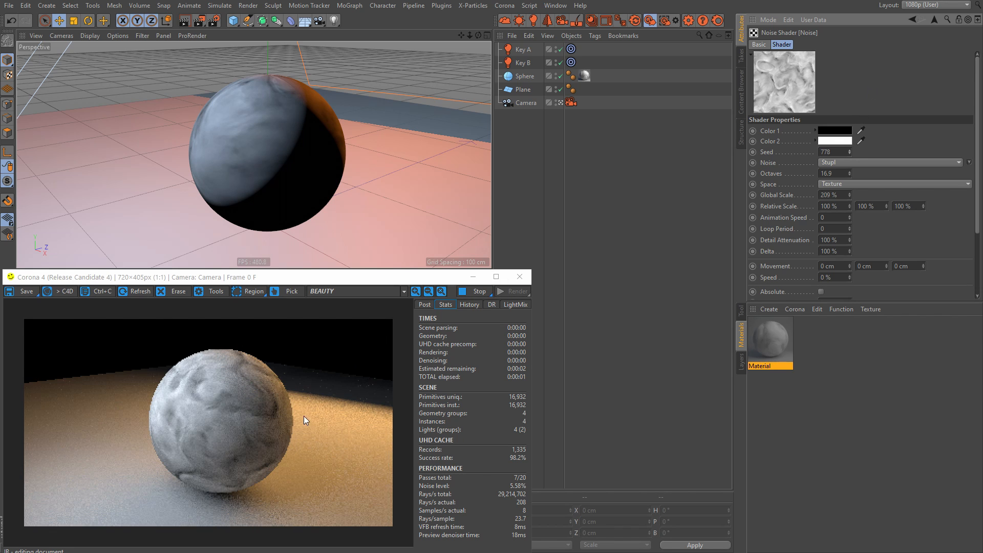
Step: Place the diffuse noise texture inside a Layer shader and open that shader's properties
click(932, 19)
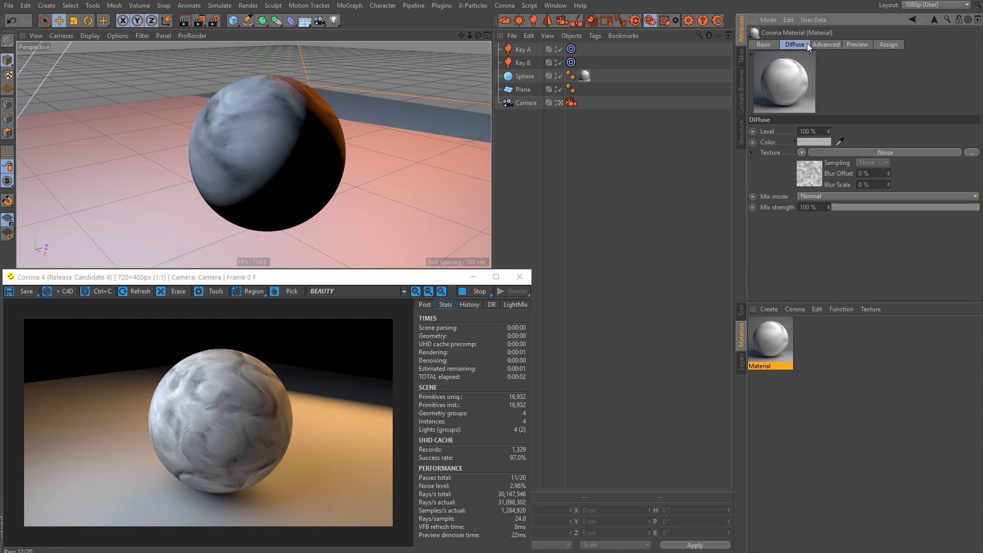
click(802, 152)
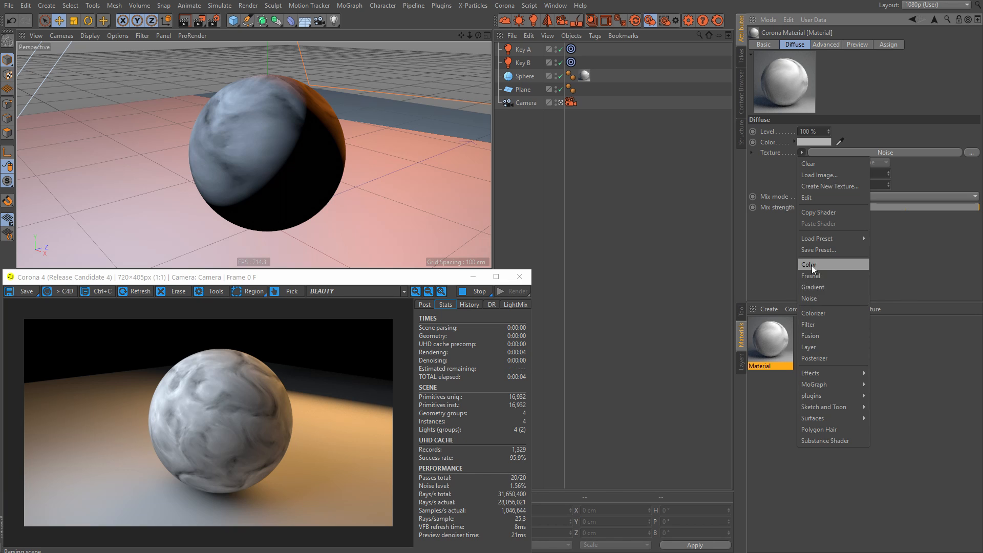
click(813, 346)
click(815, 179)
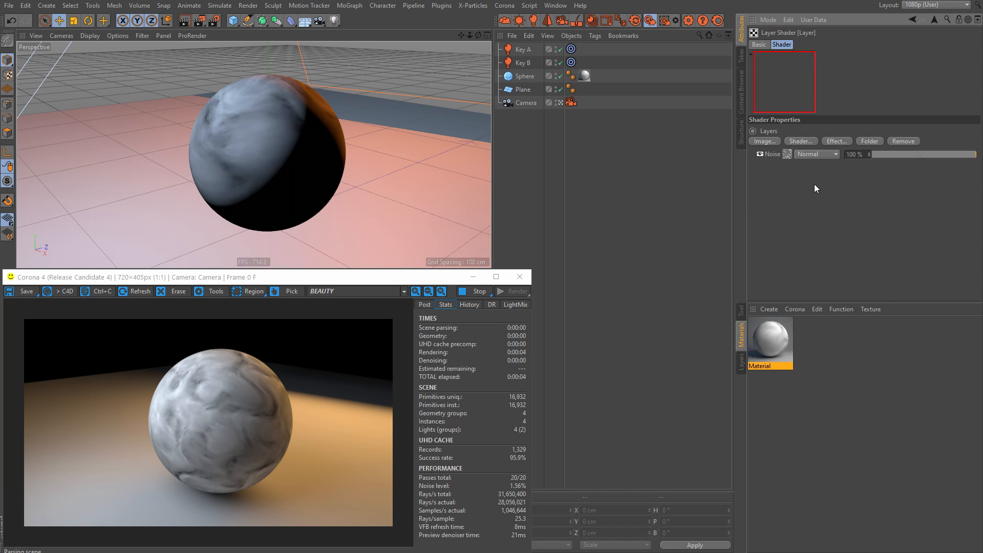
Step: Add a Color shader above the noise and make it yellow-green with hue 63°, saturation 66 % and value about 78 %
click(809, 142)
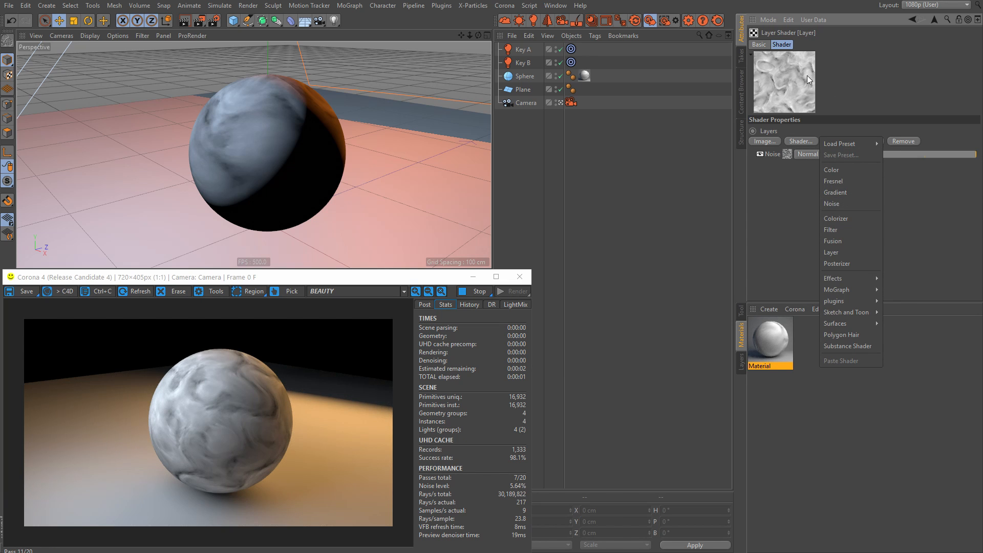
click(843, 168)
click(803, 155)
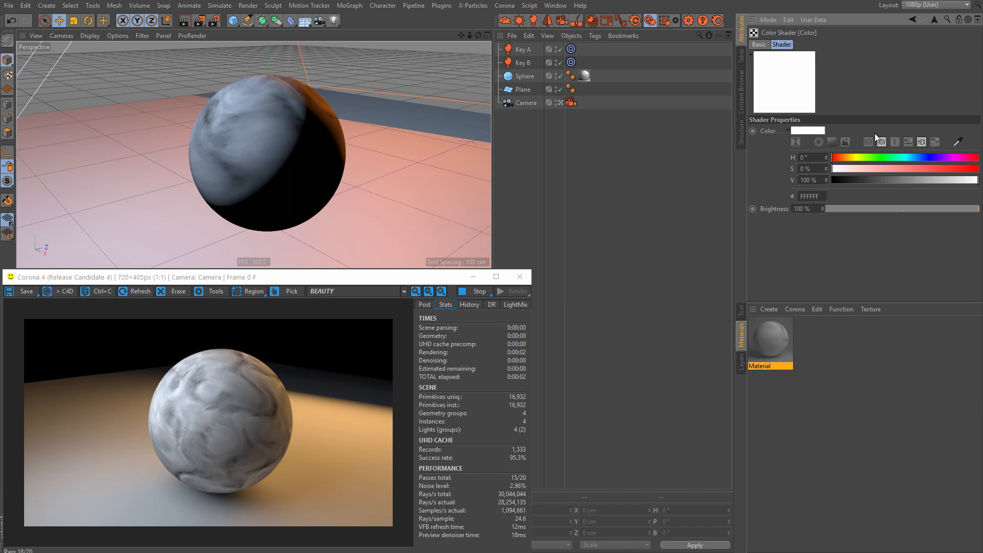
click(852, 158)
drag(853, 159, 857, 158)
click(928, 169)
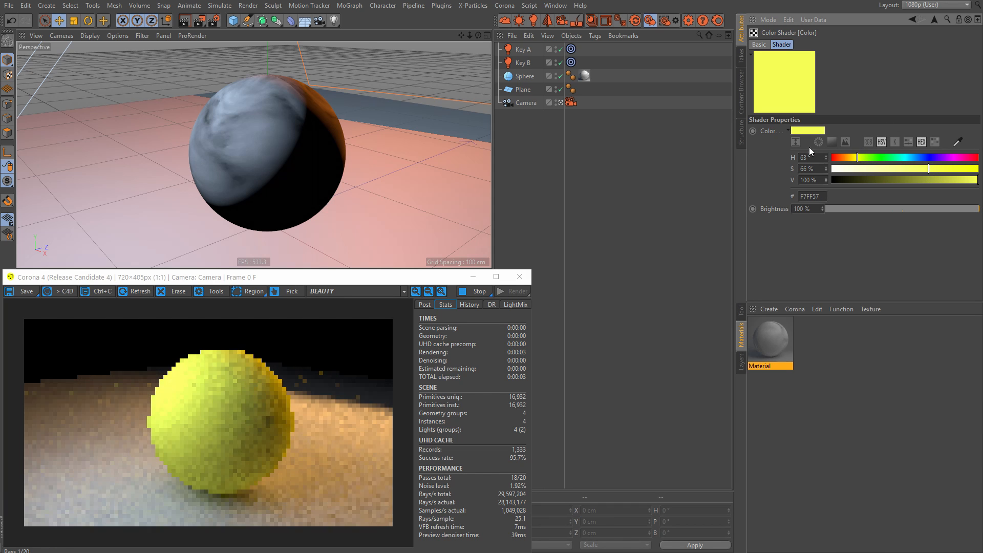
drag(957, 180, 950, 180)
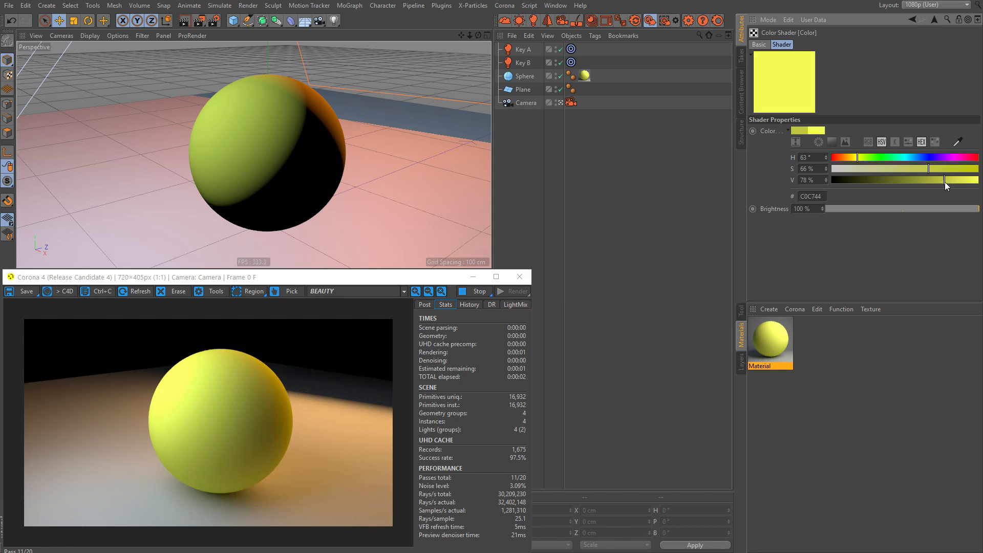
Step: Blend the Color layer over the noise in Multiply mode at 35 % strength
click(933, 19)
click(811, 155)
click(818, 181)
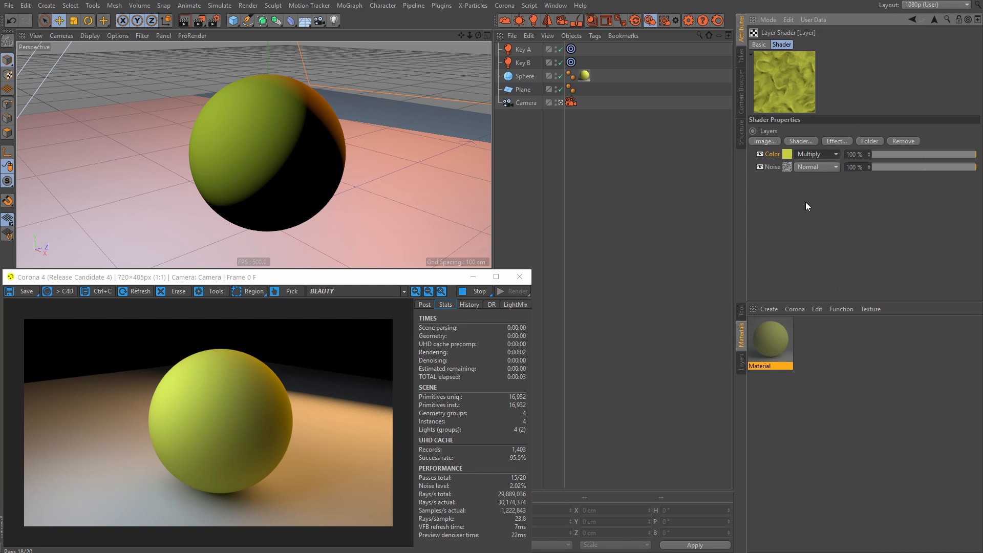
drag(949, 153, 910, 154)
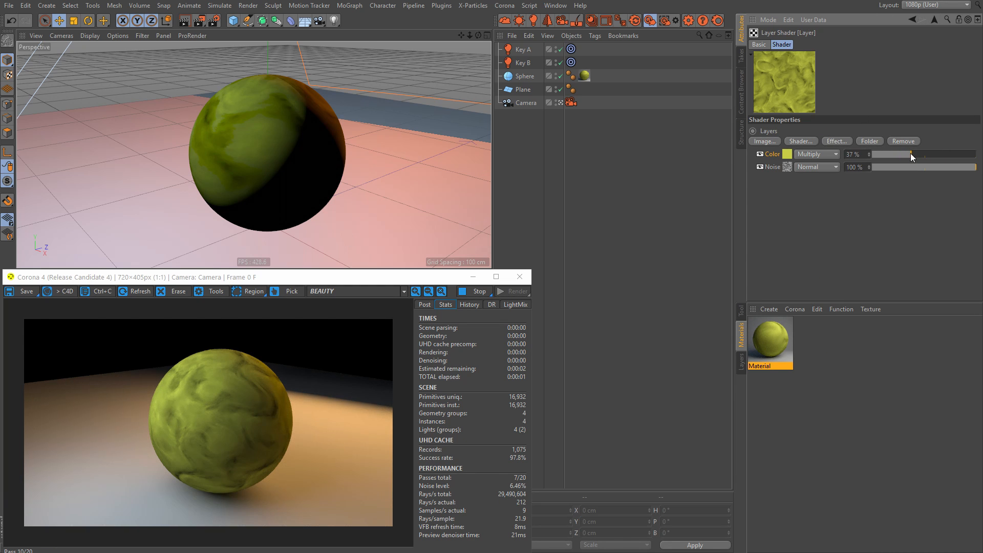
Step: Add a Fresnel shader on top of the layer stack and enable its Physical option
click(800, 142)
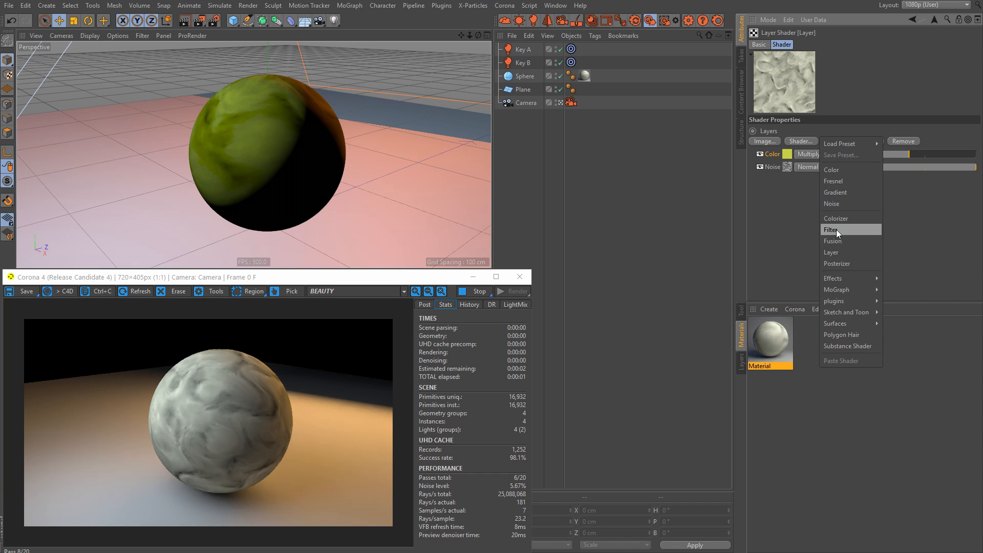
click(833, 181)
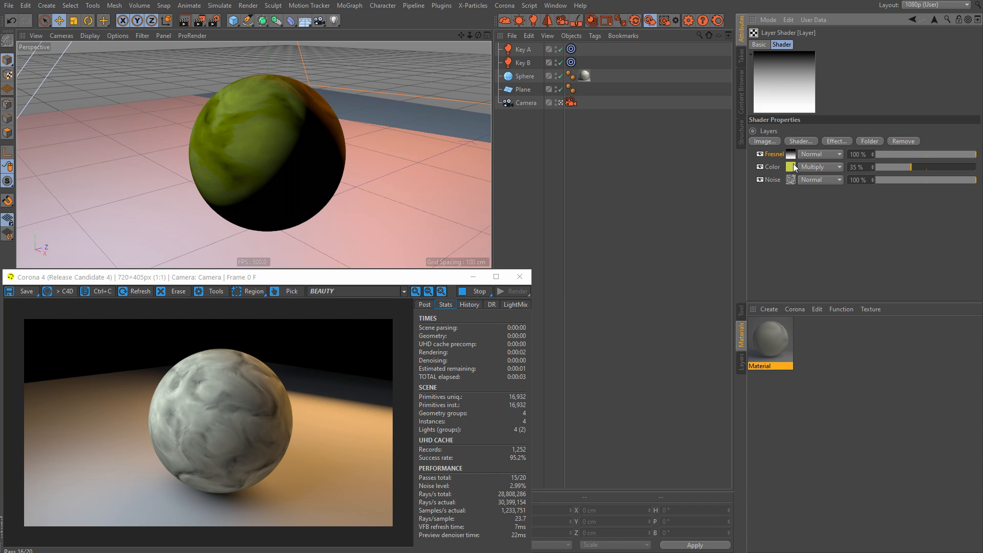
click(790, 154)
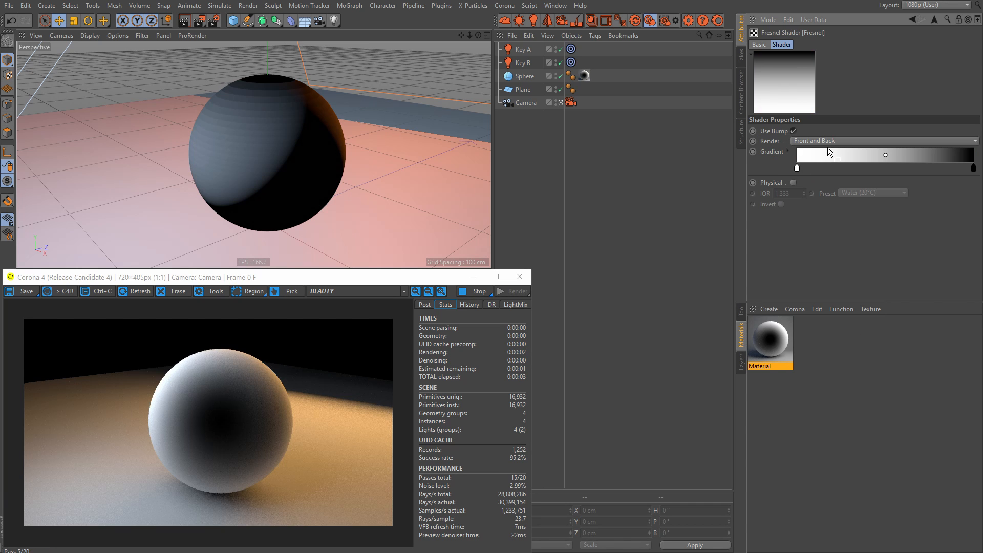
click(794, 182)
click(932, 20)
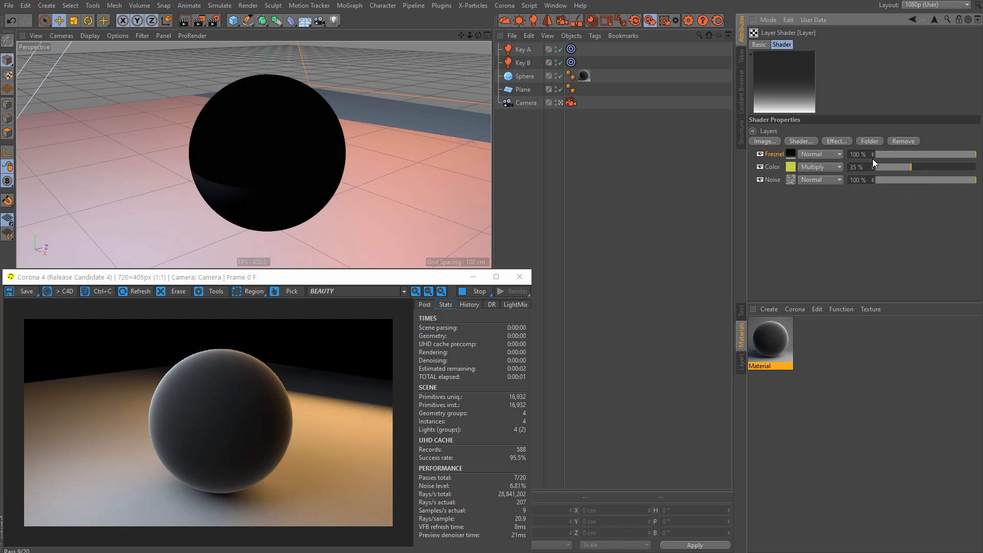
Step: Set the Fresnel layer to Multiply blending at 24 % strength
click(814, 155)
click(814, 181)
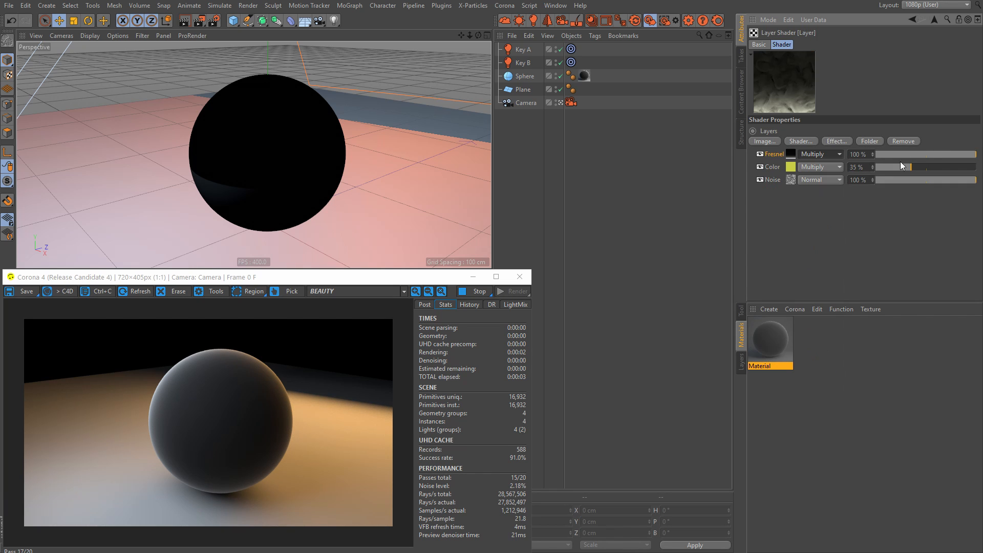
drag(917, 156, 901, 155)
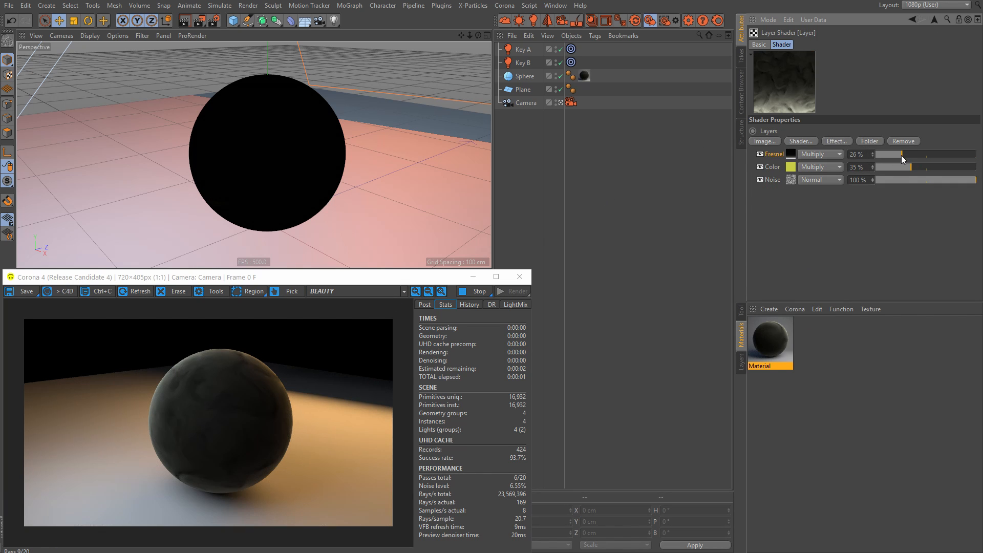
Step: Enable the material's Reflection channel and lower its glossiness for softer highlights
click(934, 20)
click(764, 45)
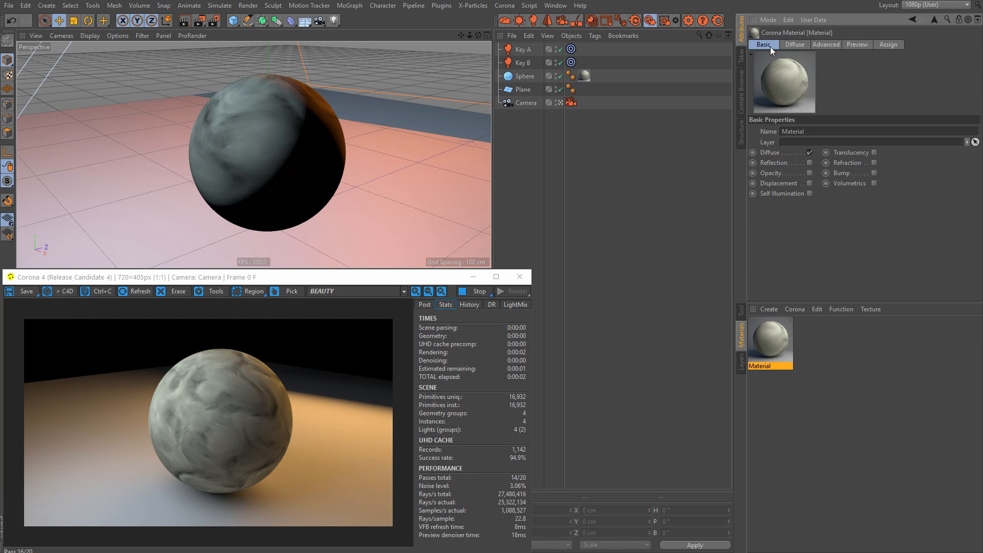
click(808, 162)
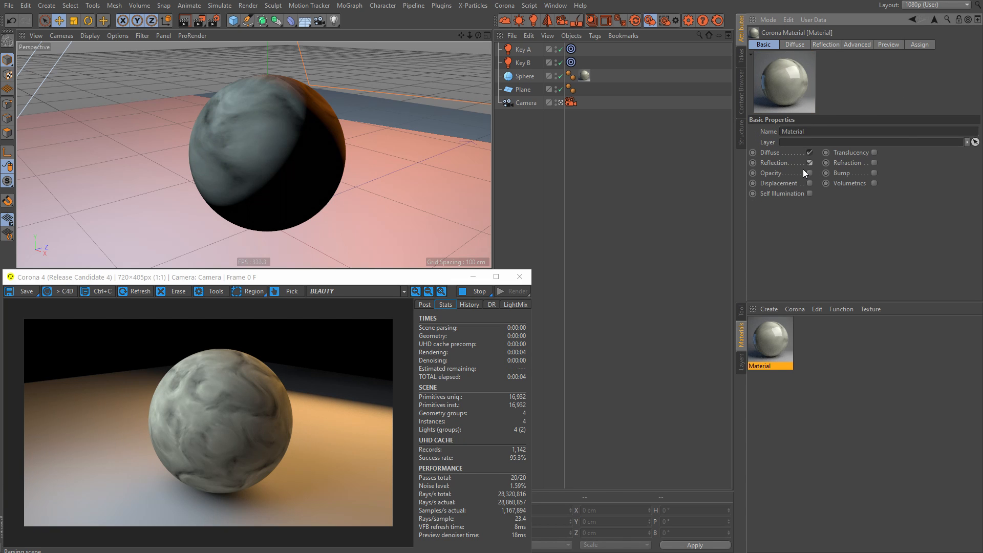
click(821, 43)
scroll(957, 209, down, 4)
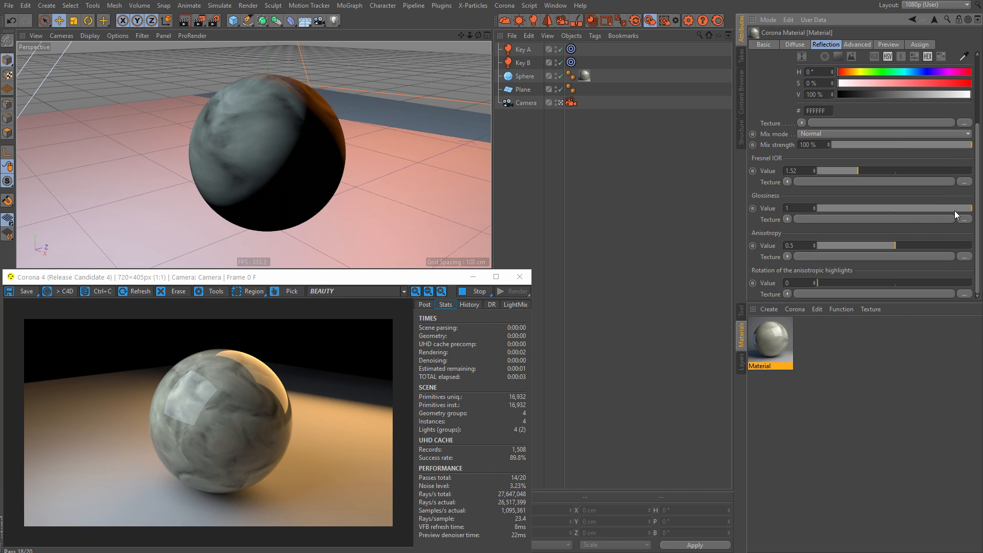
scroll(978, 152, up, 4)
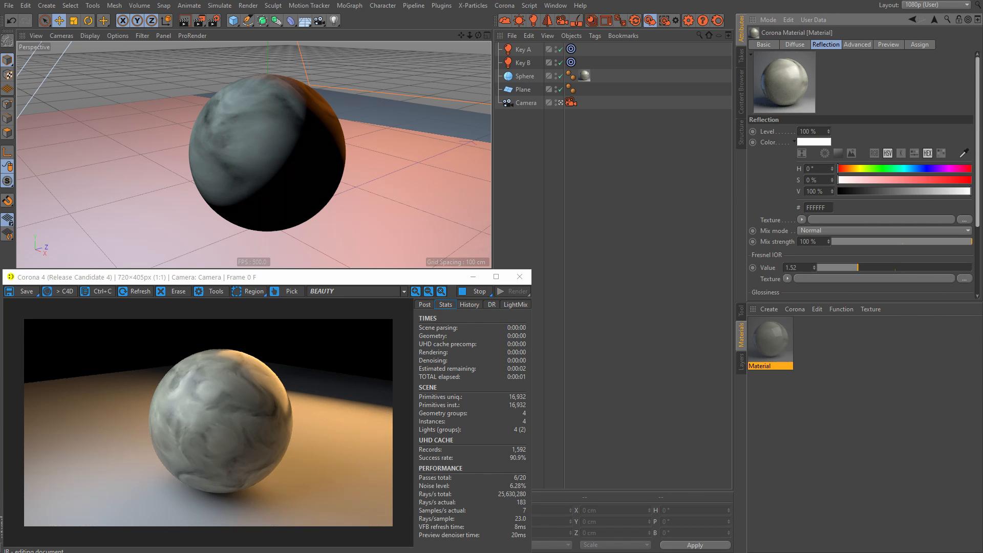
Step: Return to the diffuse Layer shader and add a Terrain Mask effect above the Fresnel layer
click(795, 44)
click(819, 165)
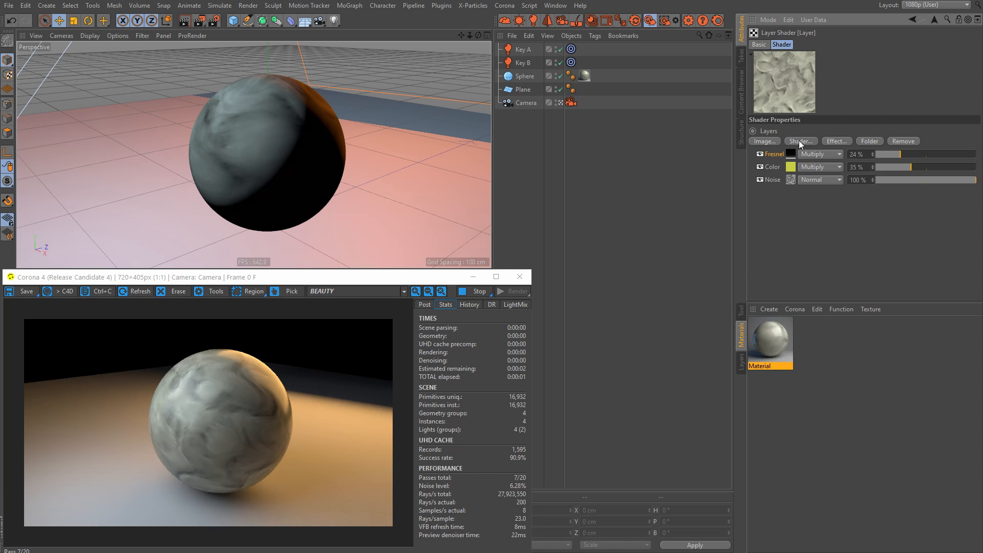
click(802, 140)
mouse_move(846, 278)
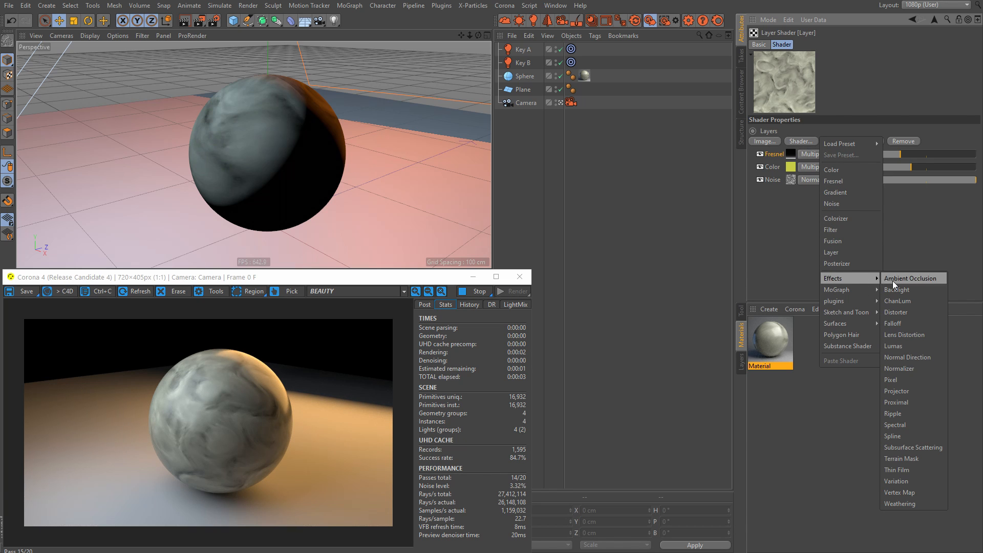
click(906, 458)
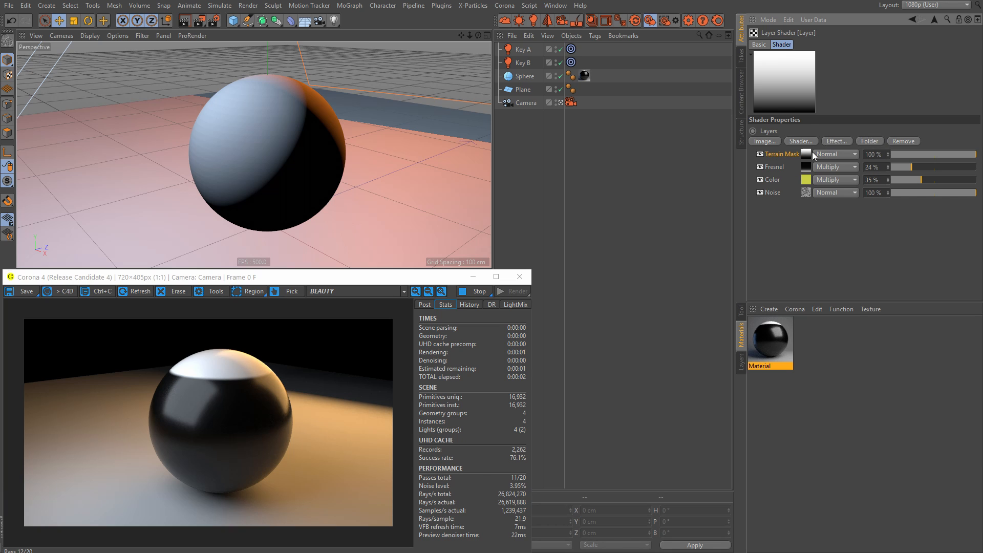
Step: Set the Terrain Mask layer to Dodge blending at 47 % strength
click(829, 154)
click(836, 240)
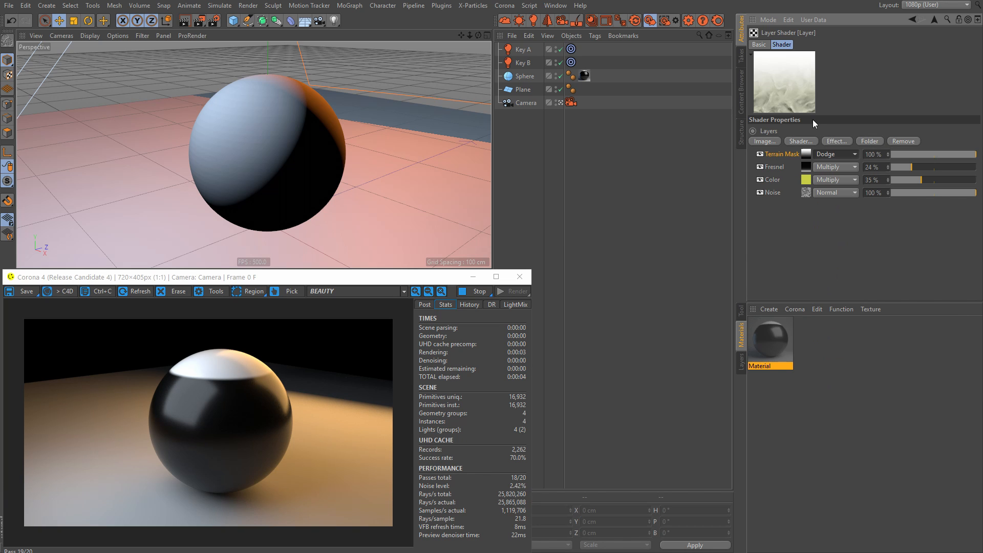
click(930, 154)
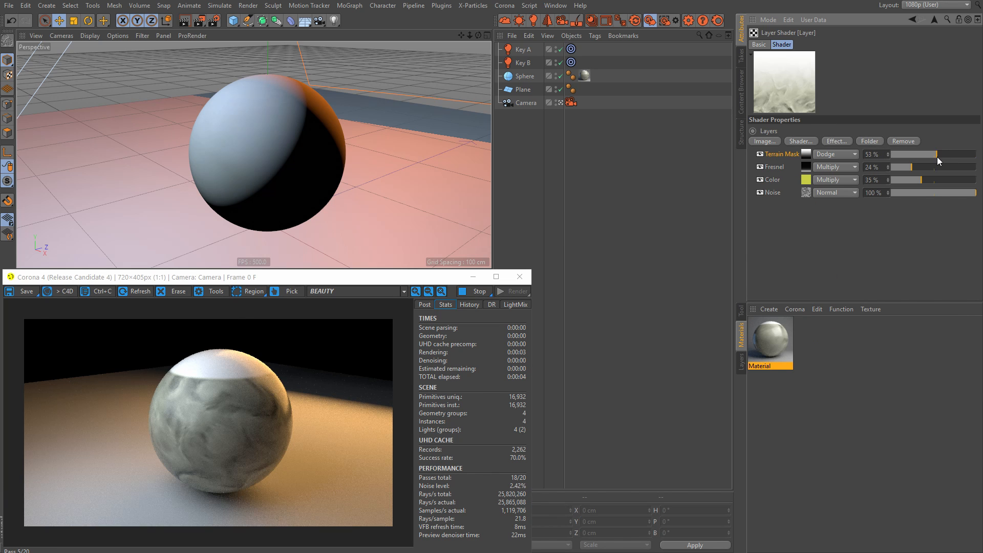
Step: Add a Brick surface shader above the Terrain Mask at 50 % strength and view the sphere from a slightly different angle
click(801, 141)
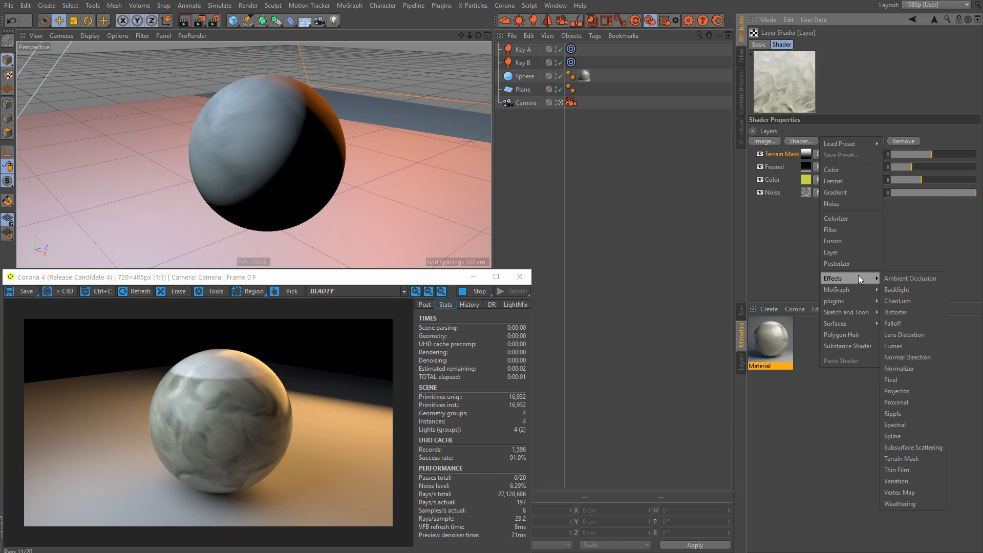
mouse_move(840, 327)
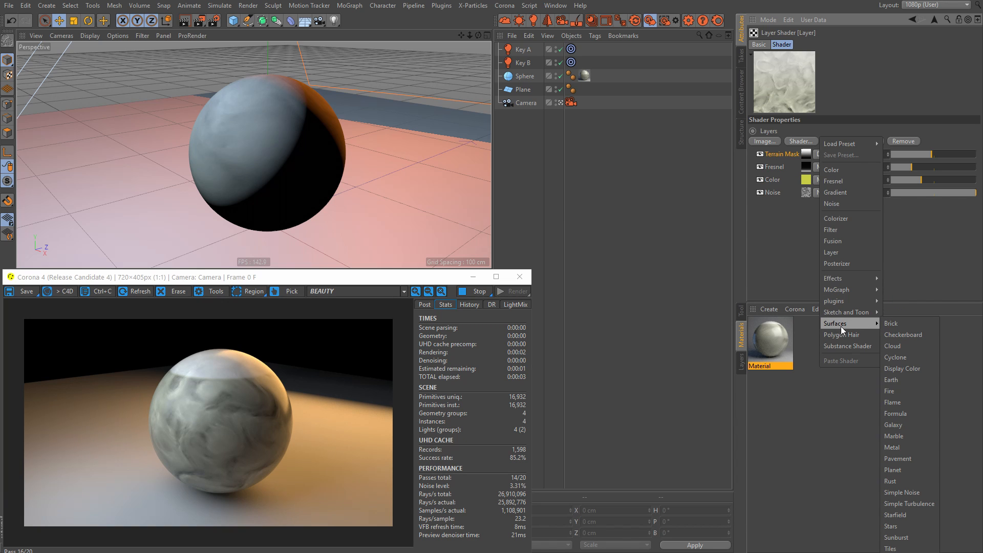
click(898, 322)
click(933, 154)
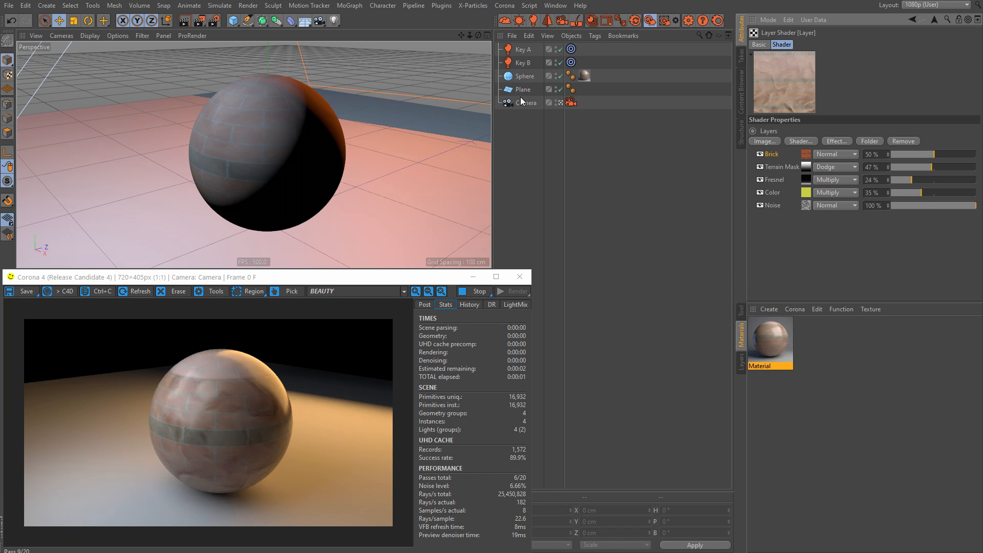
mouse_move(288, 137)
alt+mouse_down()
mouse_move(275, 144)
mouse_move(285, 152)
mouse_move(266, 143)
mouse_move(275, 144)
alt+mouse_up()
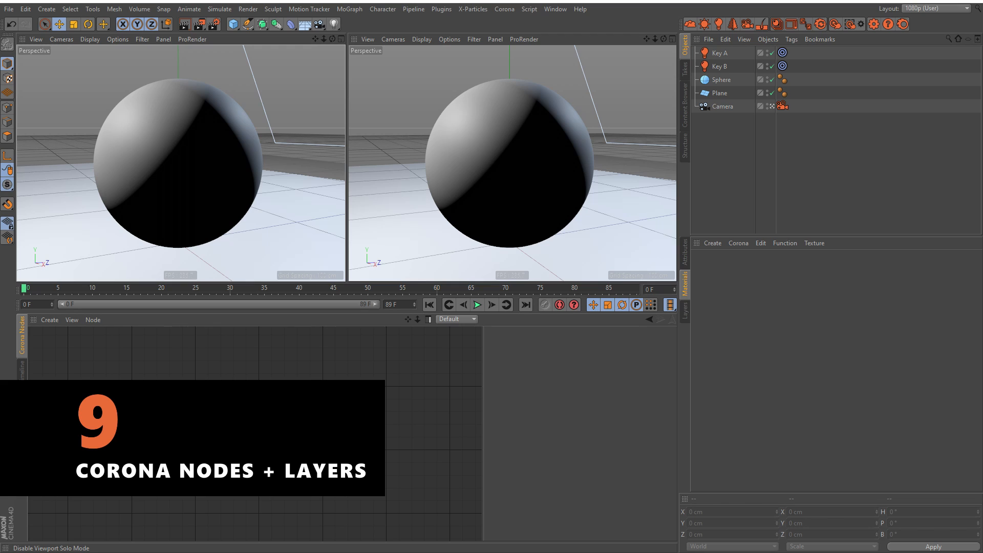
Step: Create a new standard Corona material in the scene with the two perspective views
click(738, 243)
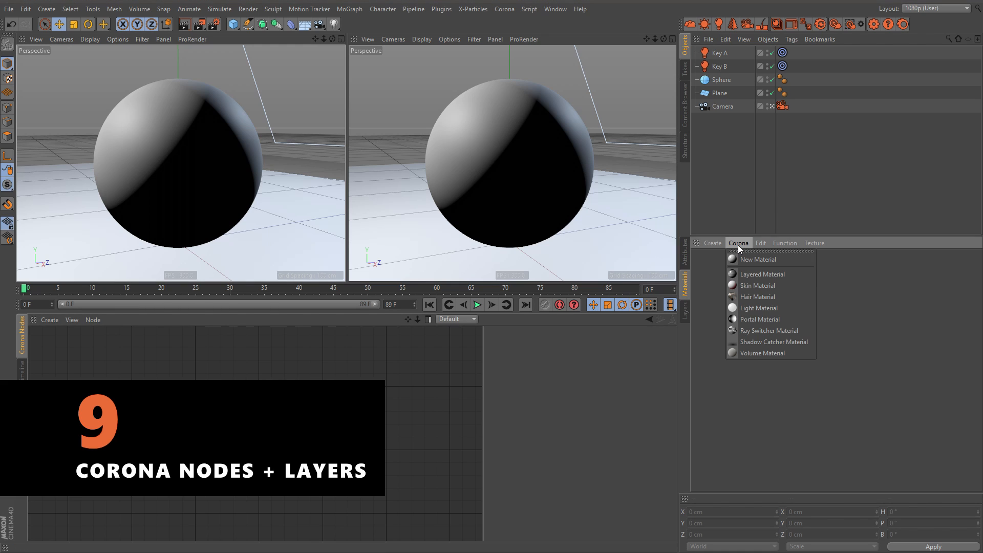
click(759, 259)
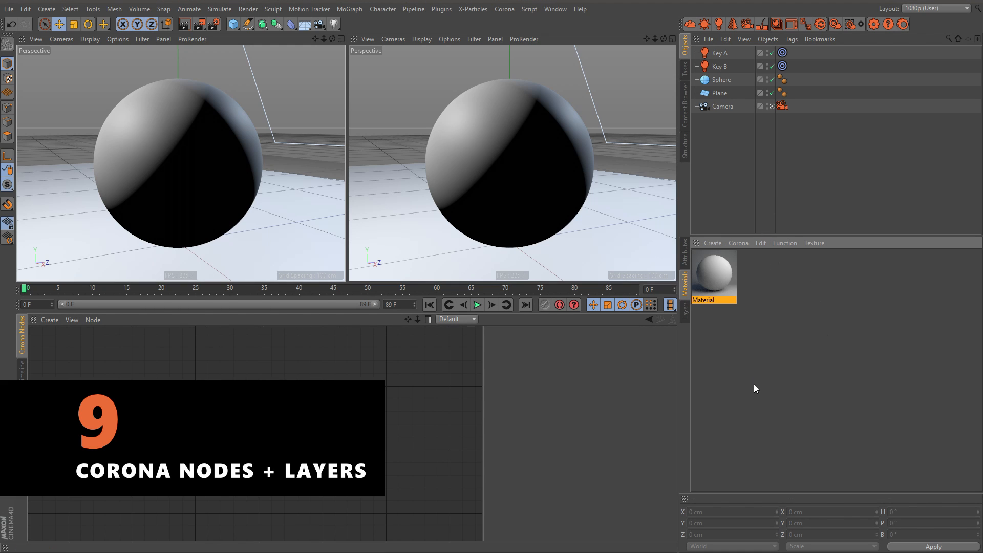
Step: Disable the new material's Diffuse channel, enable Reflection, and set the reflection's Fresnel IOR to 100
click(684, 252)
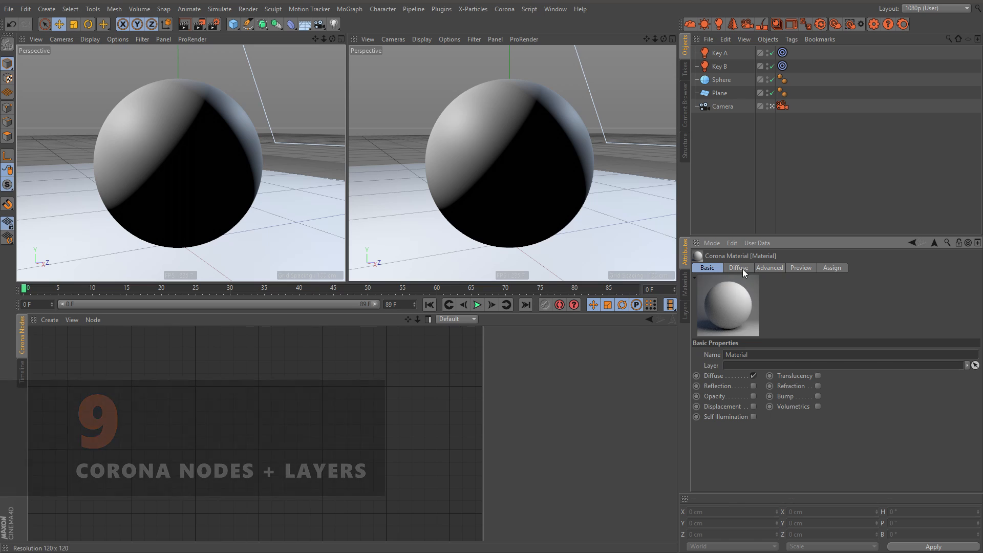
click(753, 375)
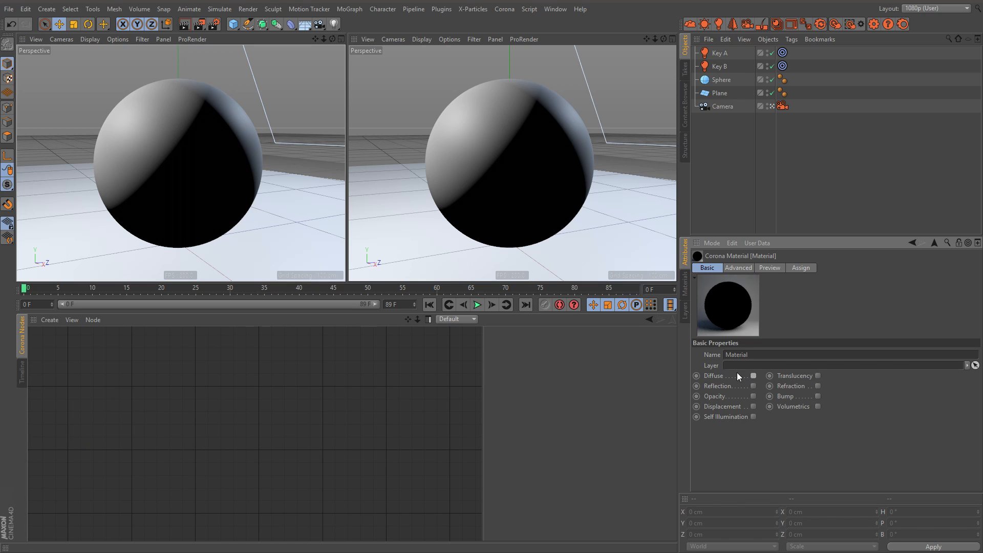
click(753, 386)
click(738, 268)
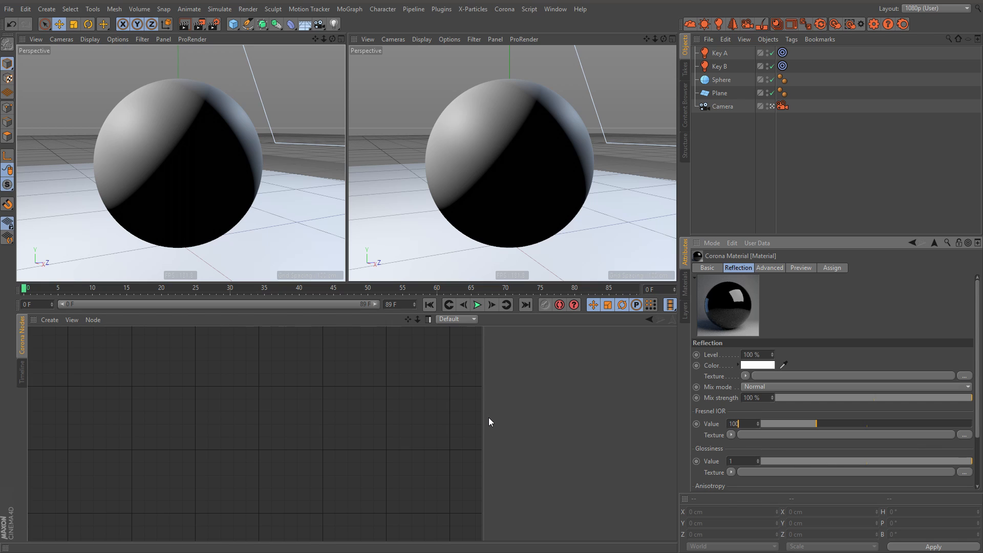
key(Return)
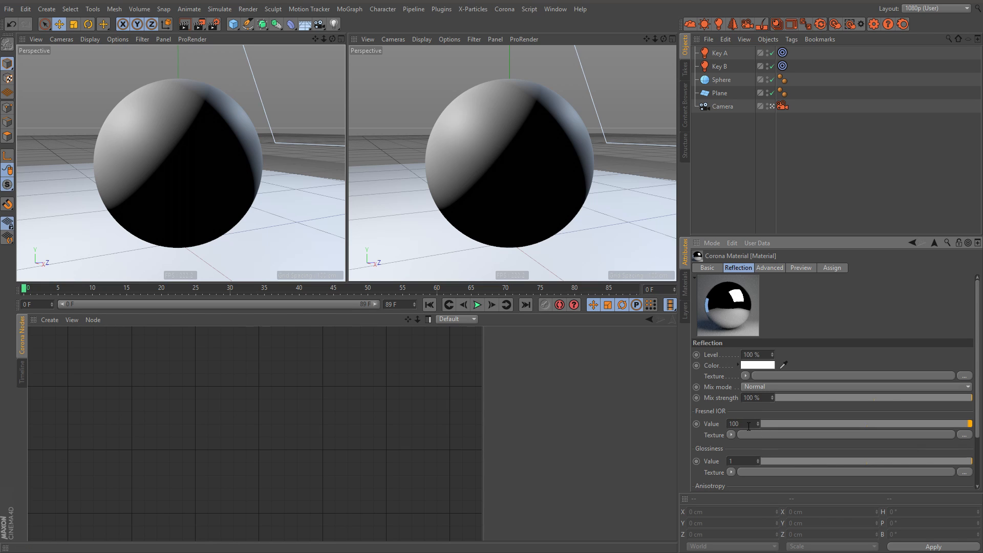
Step: Load the image C_Brass_Worn_DIFF.jpg as the reflection color texture
click(745, 375)
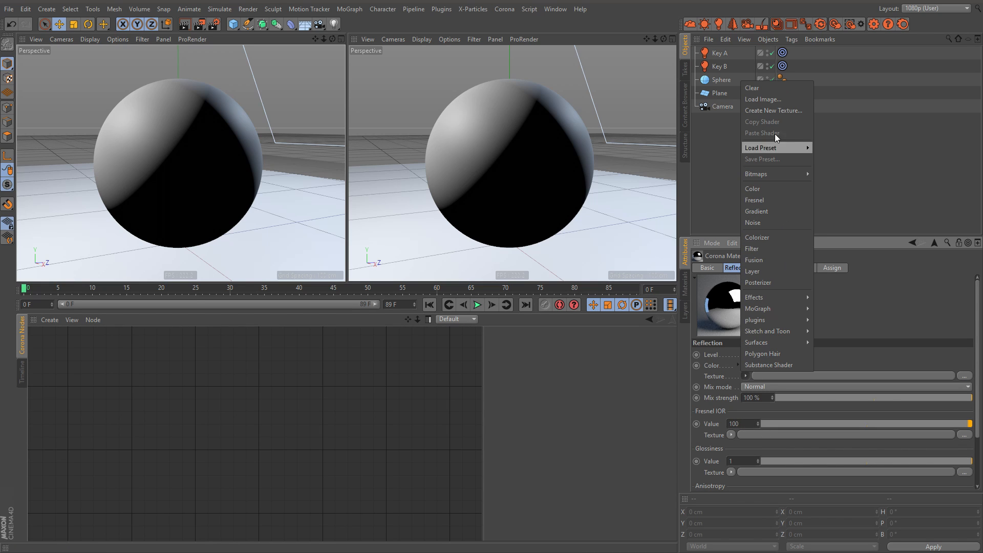
click(766, 101)
double_click(201, 94)
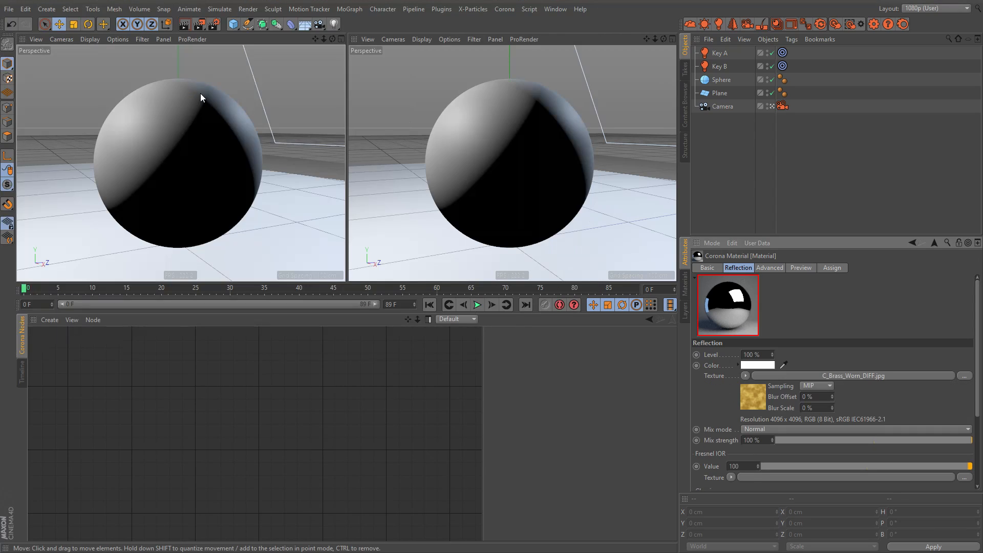
Step: Load the image C_Brass_Worn_ROUGH.jpg as the reflection's Glossiness texture
drag(826, 235, 824, 155)
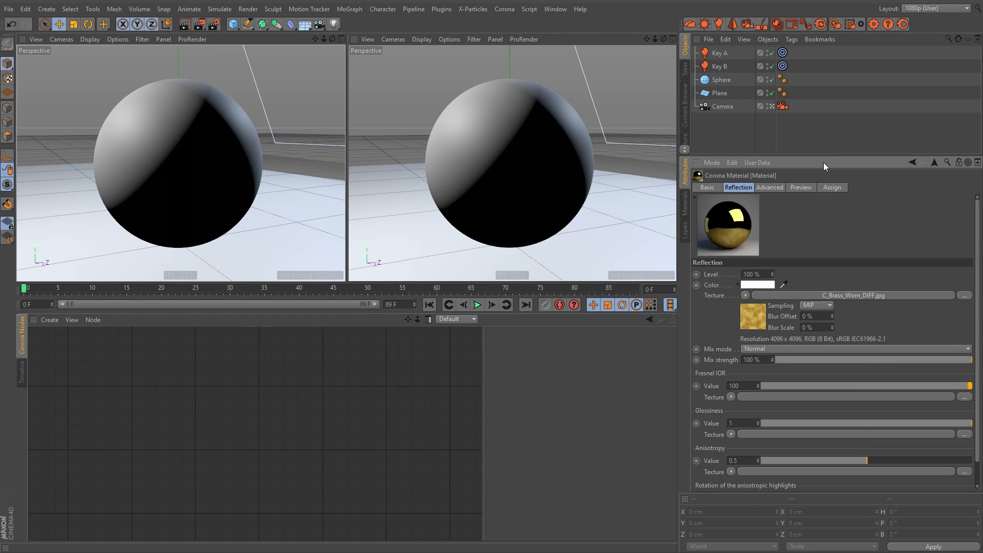
click(731, 434)
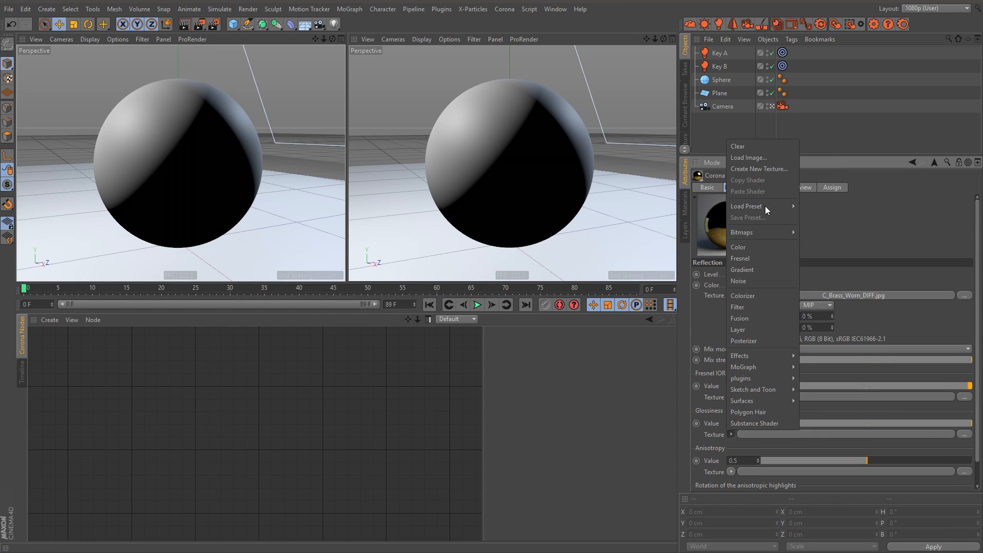
click(753, 156)
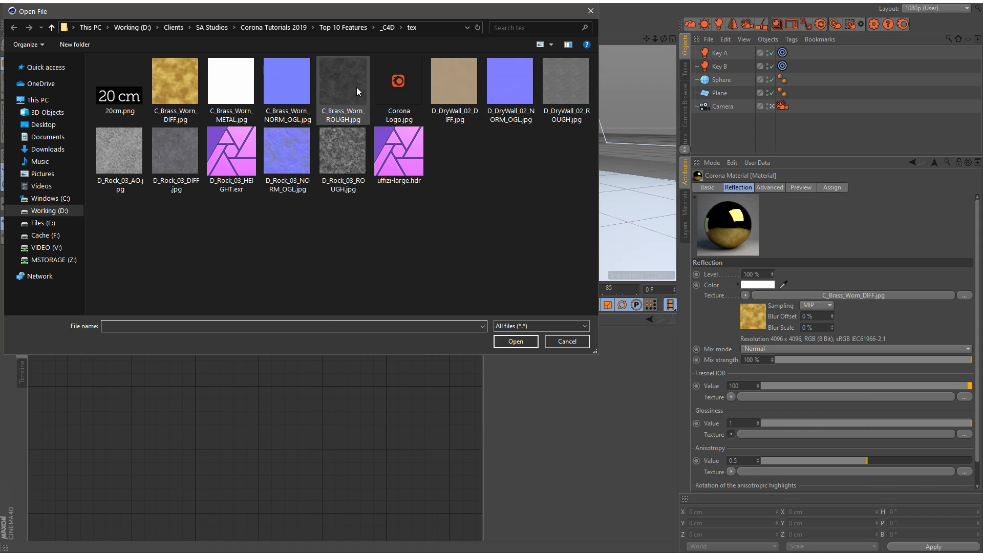
double_click(356, 87)
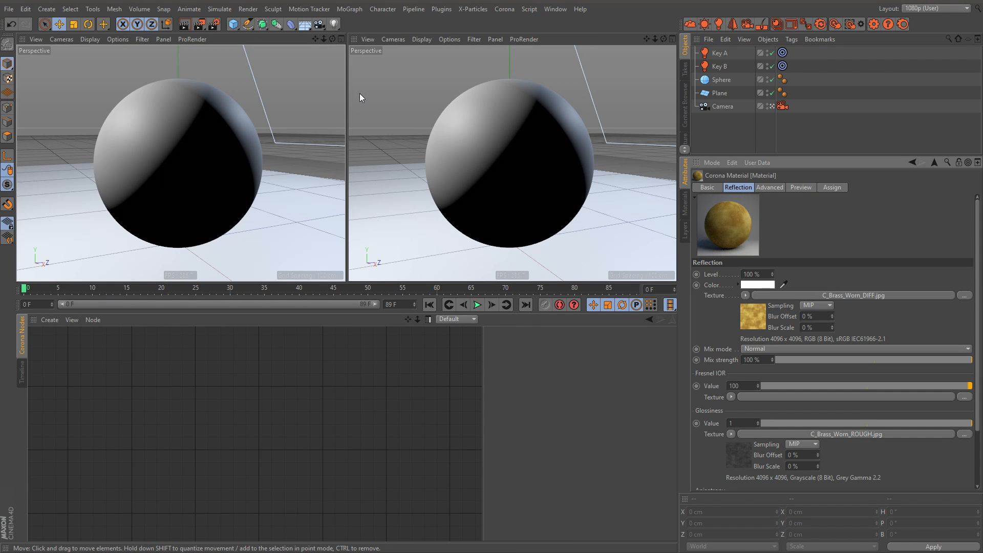
Step: Invert the glossiness bitmap by setting its black point to 1 and white point to 0
click(745, 459)
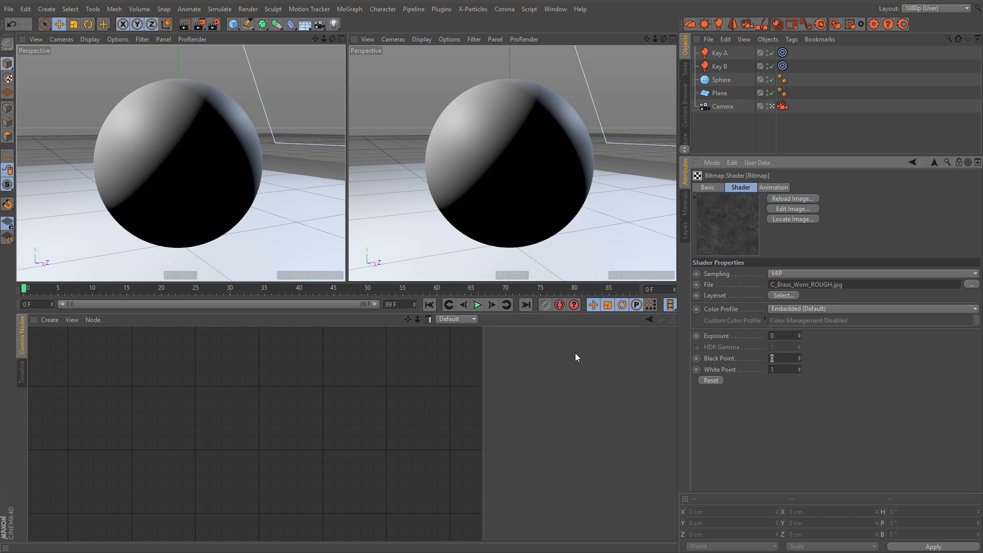
key(Tab)
text(0)
key(Return)
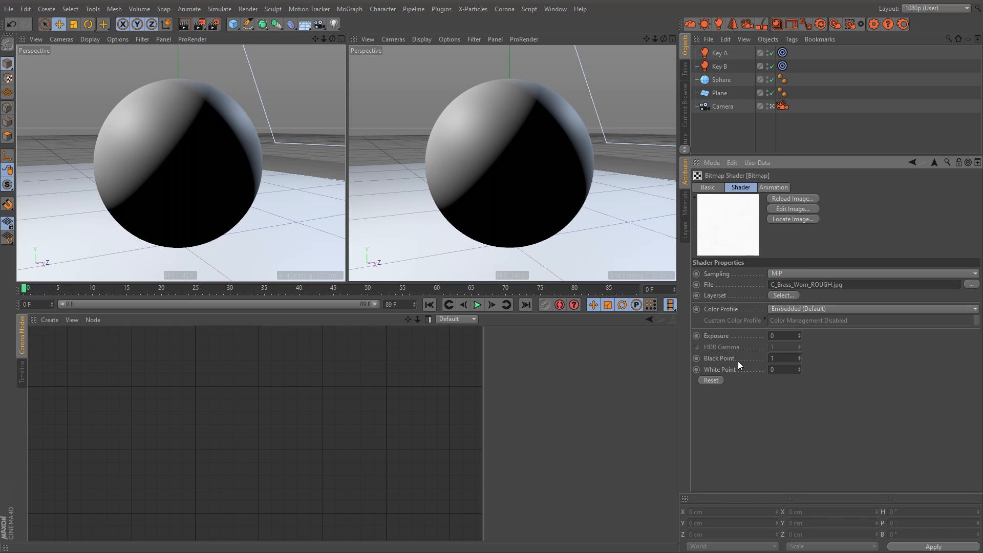
click(934, 162)
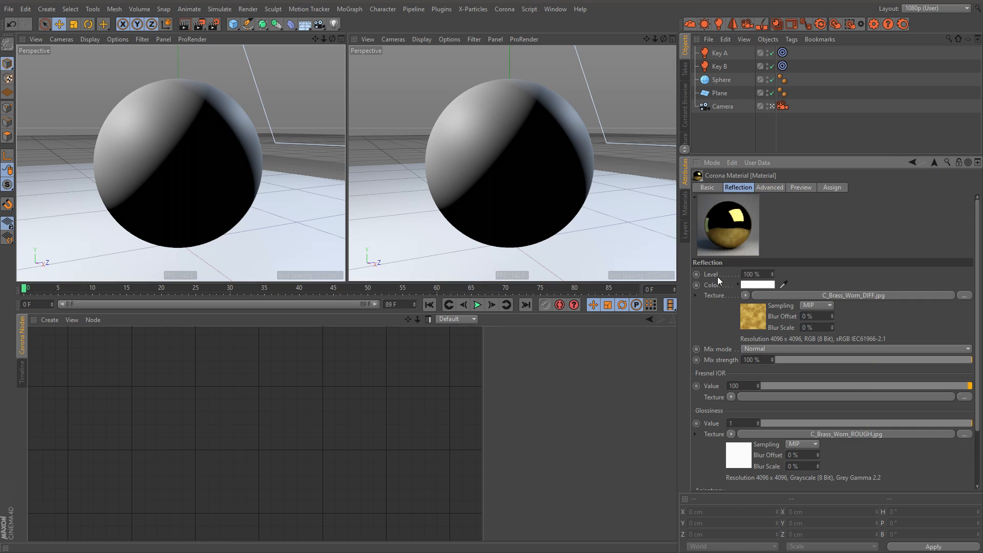
Step: Set the color profile of the reflection's C_Brass_Worn_DIFF.jpg bitmap to Linear
click(764, 307)
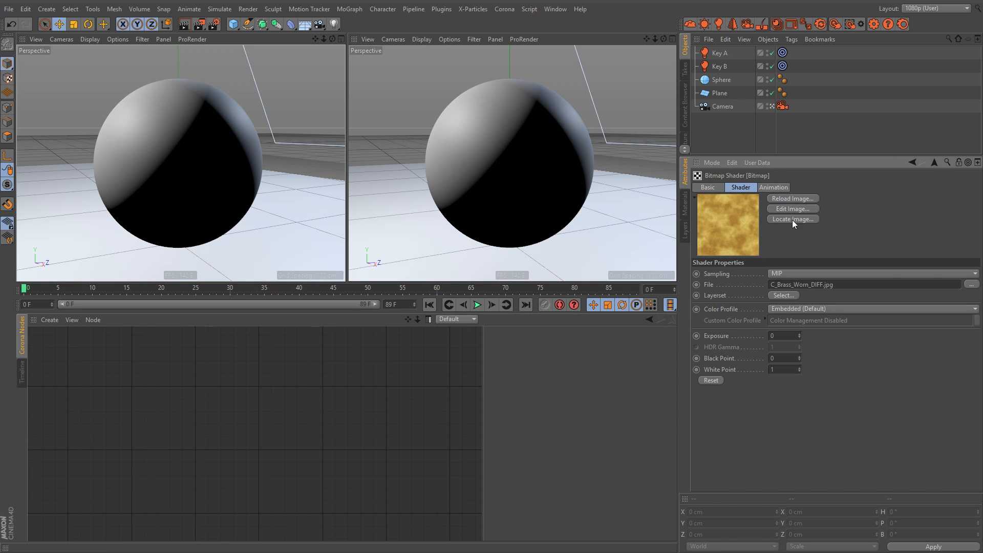
click(790, 308)
click(797, 330)
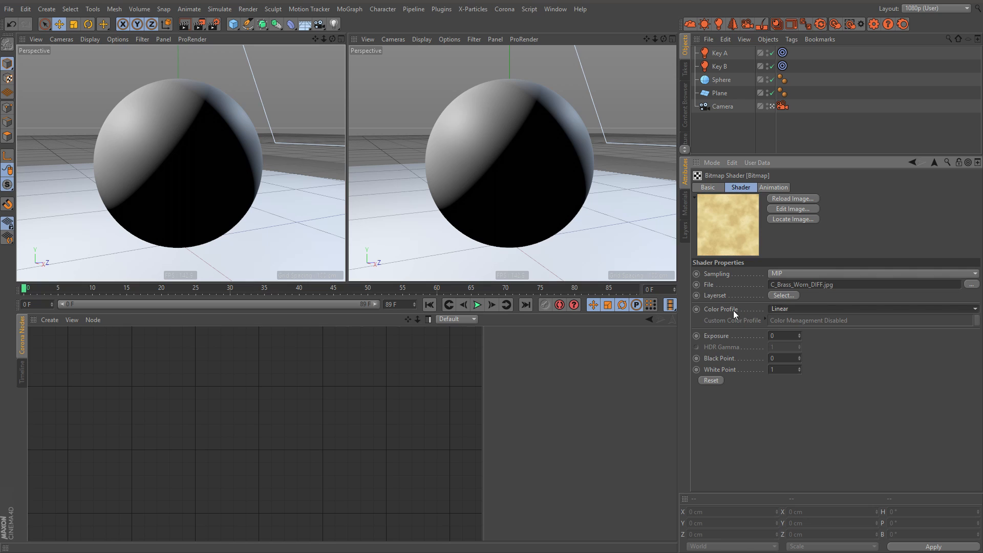
click(934, 162)
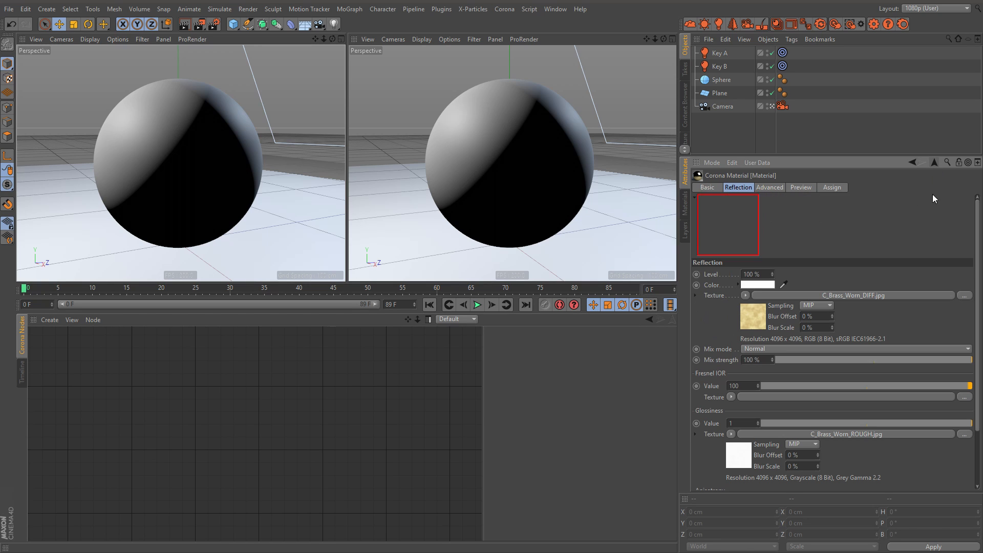
Step: Set the color profile of the glossiness bitmap C_Brass_Worn_ROUGH.jpg to Linear
click(738, 460)
click(792, 308)
click(783, 331)
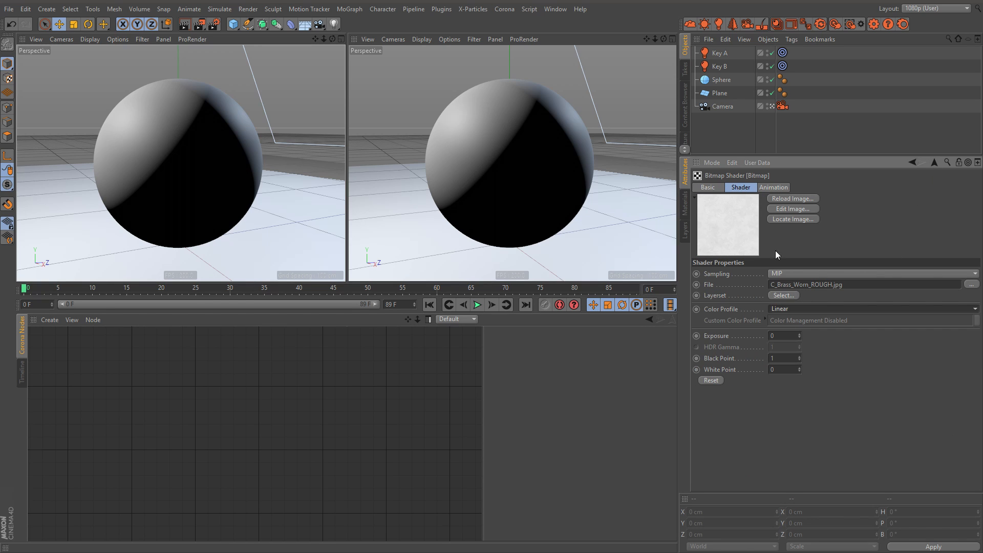
click(937, 162)
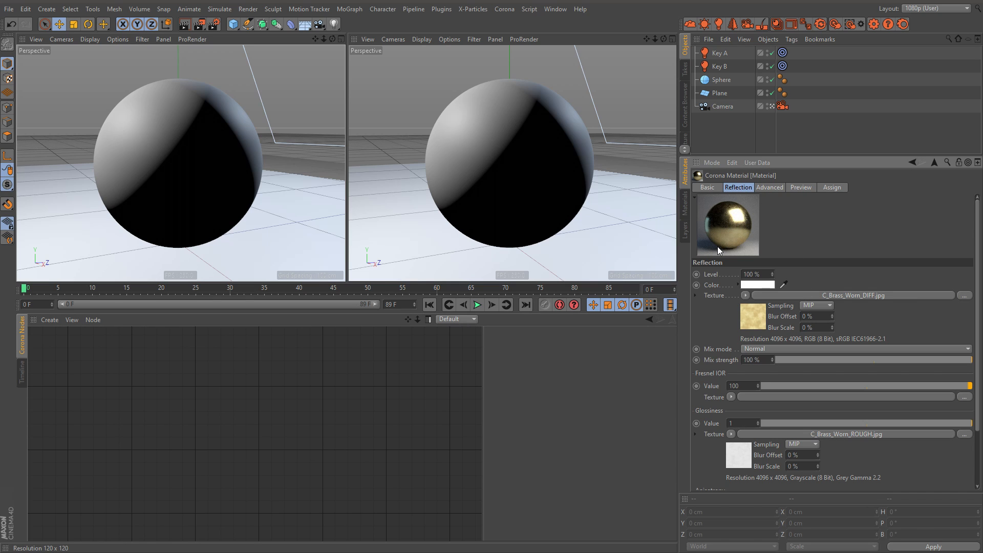
Step: Assign the brass material to the Sphere and set its texture tag's Length U to 50 %
click(685, 207)
drag(794, 140, 742, 85)
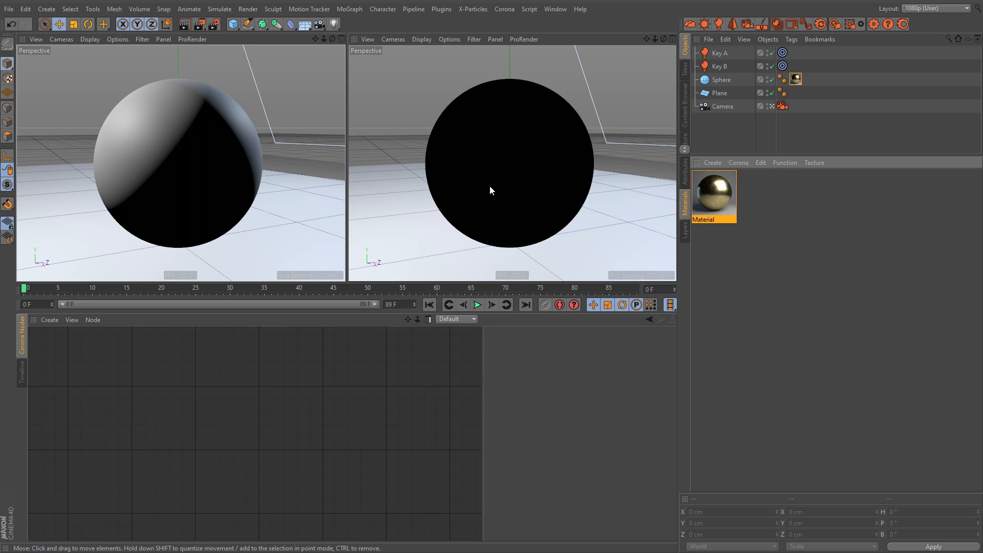
click(796, 80)
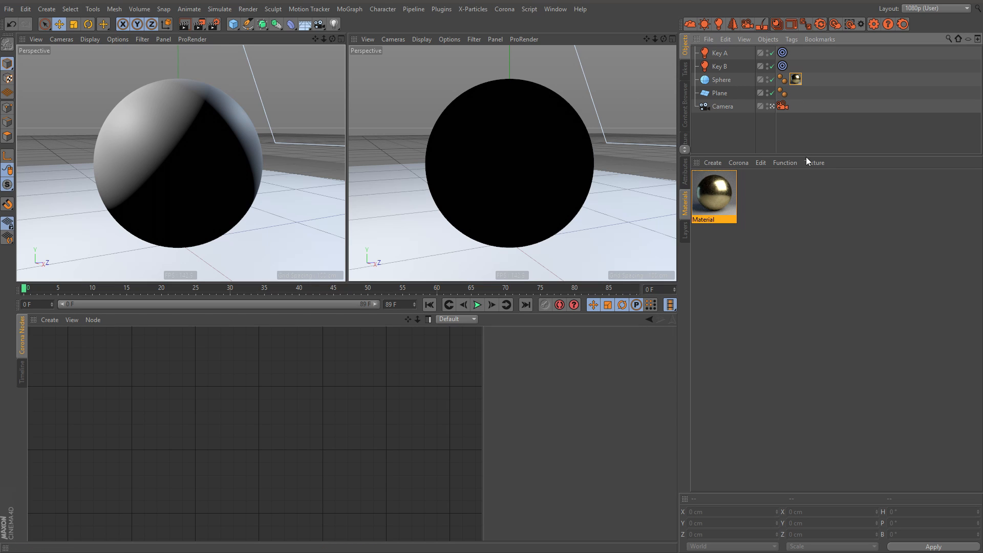
click(685, 172)
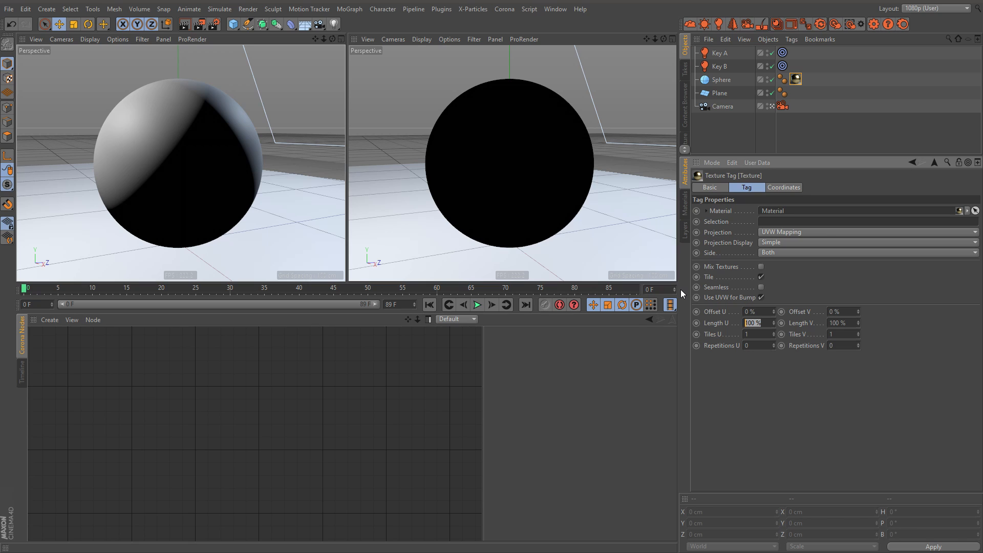
text(50)
key(Return)
click(752, 142)
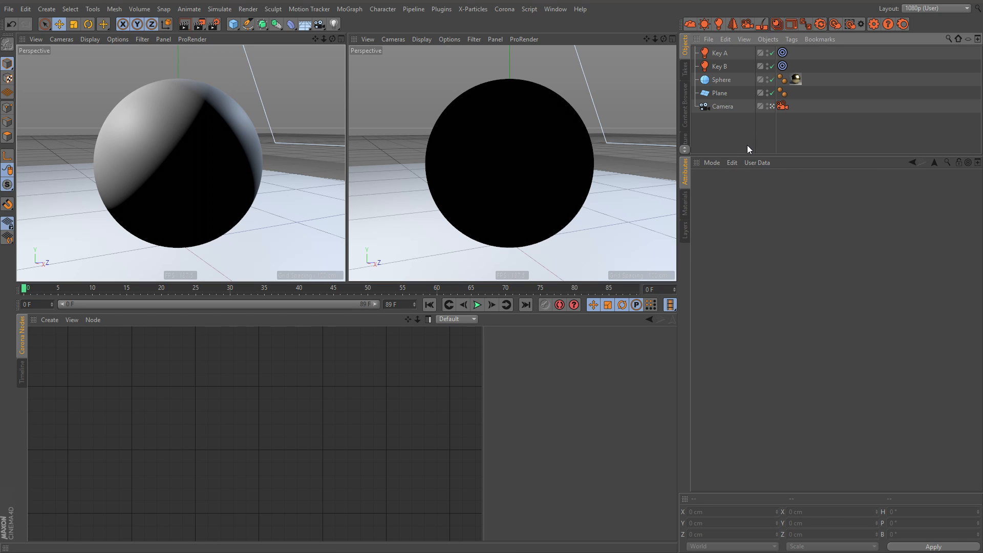
Step: Load the brass material into the Corona node editor to show its node graph
click(686, 204)
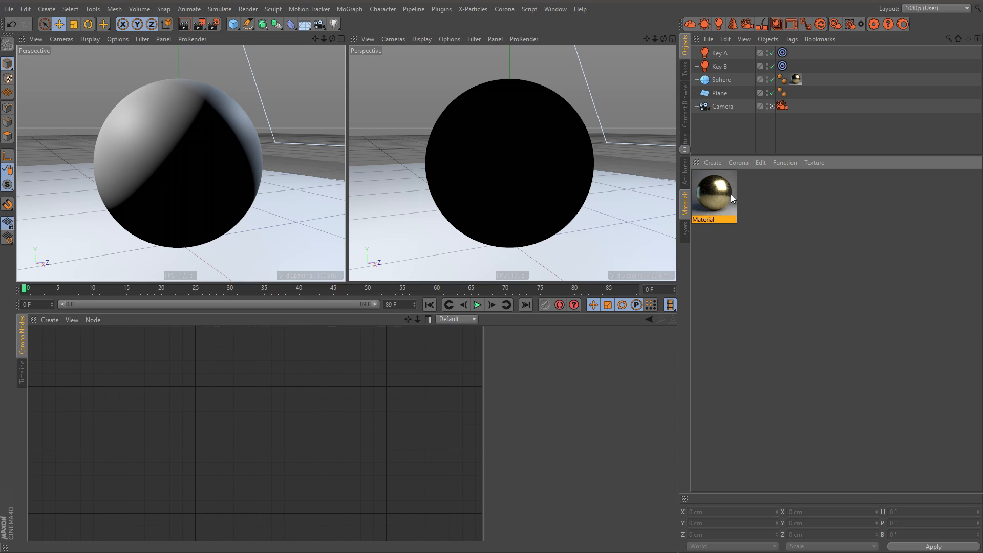
drag(841, 156, 846, 192)
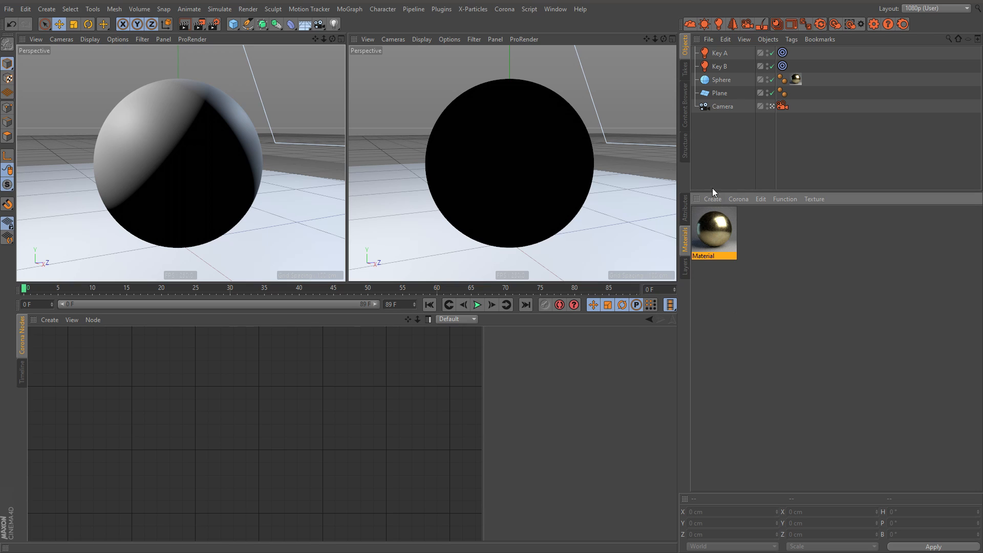
drag(715, 237, 346, 357)
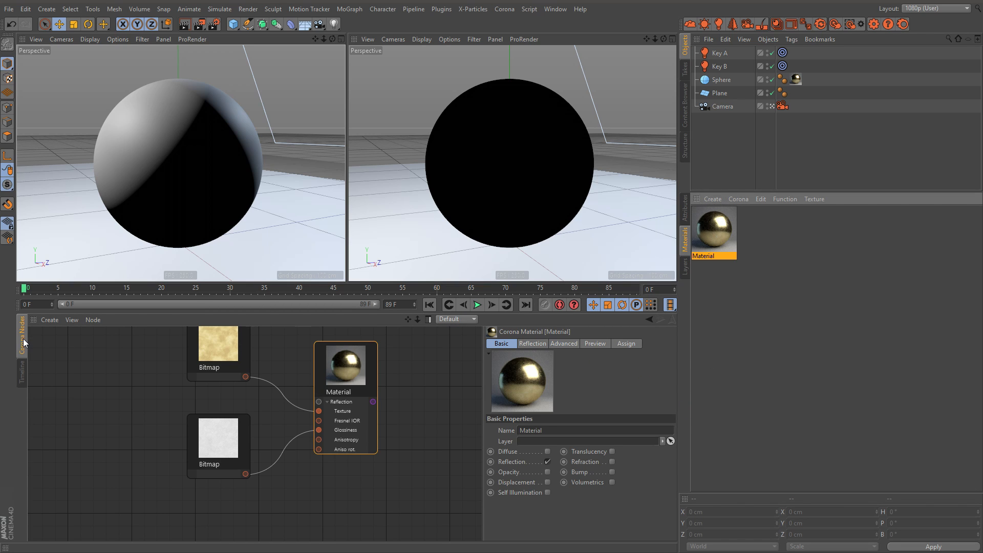
Step: Spread the brass color Bitmap node and the Material node farther apart in the node graph
scroll(164, 383, down, 1)
middle_drag(177, 384, 132, 431)
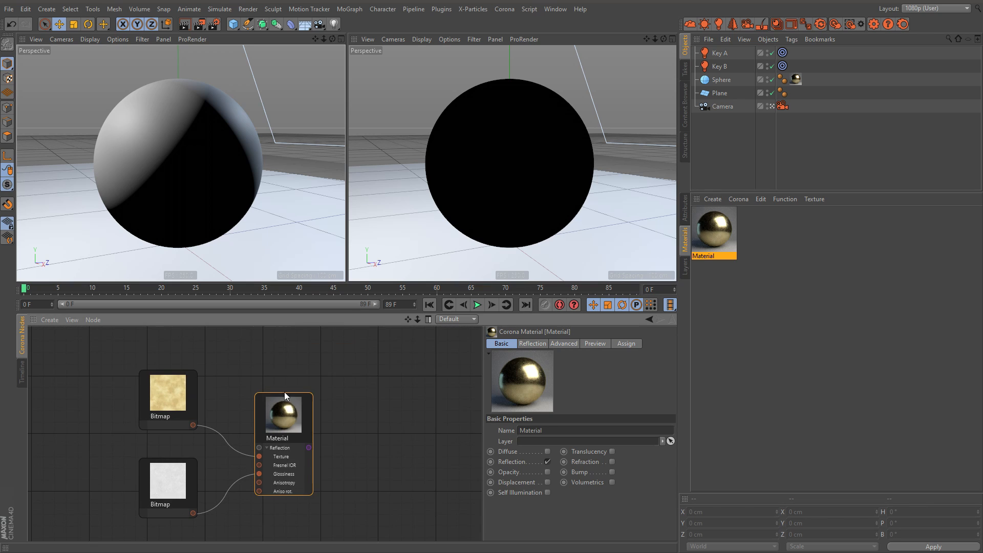
drag(286, 394, 311, 375)
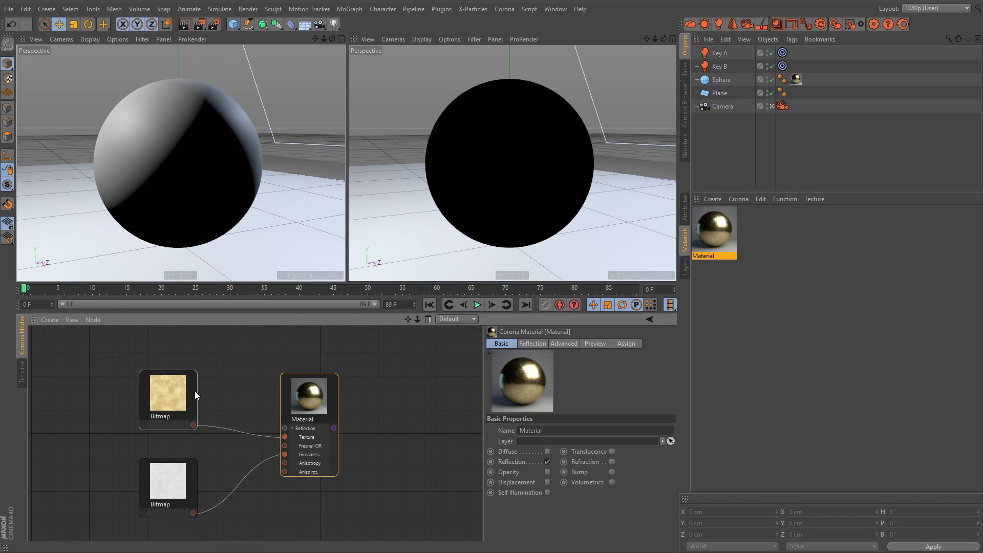
drag(193, 391, 119, 387)
drag(309, 397, 367, 394)
click(263, 378)
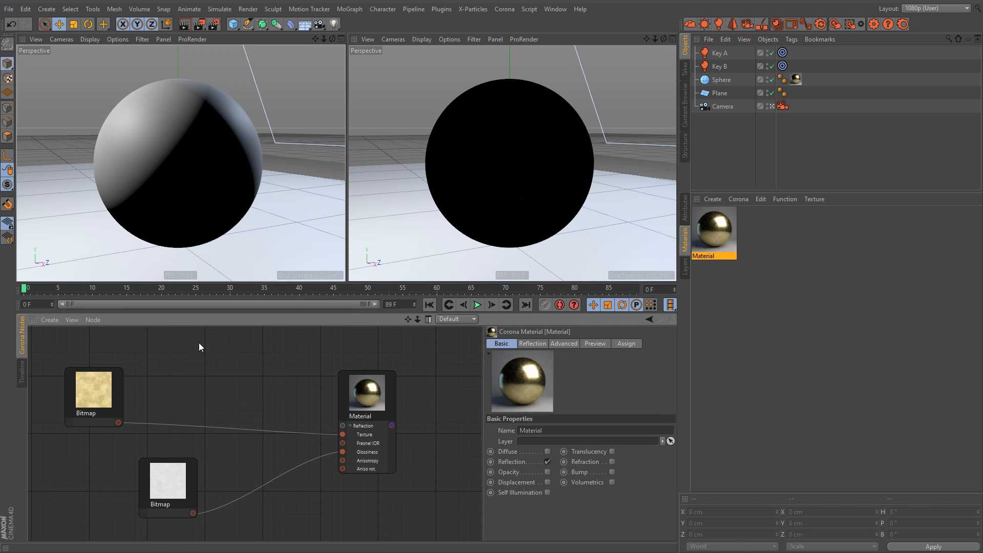
Step: Add a Filter shader node and place it between the brass color Bitmap and the Material node
right_click(200, 341)
mouse_move(239, 362)
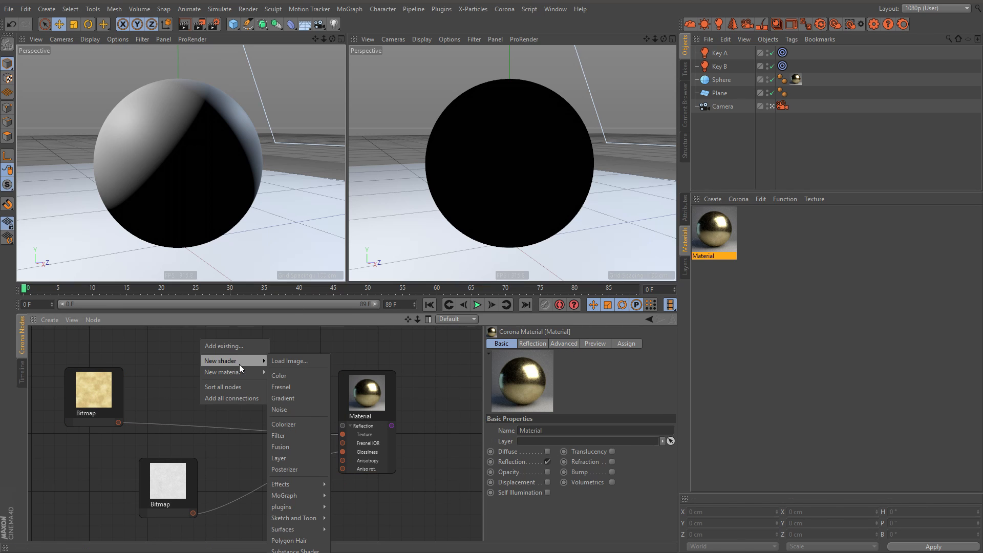
click(285, 434)
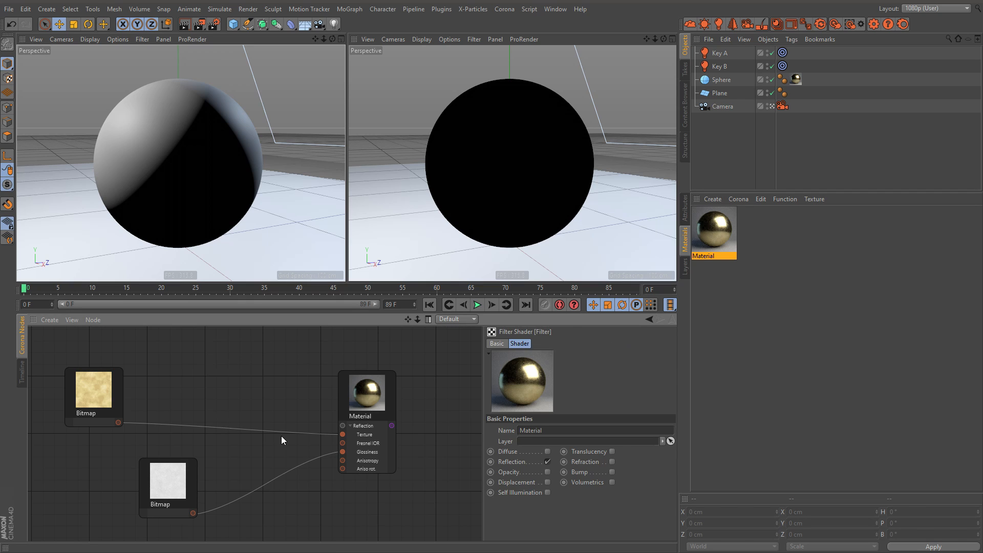
drag(187, 341, 212, 369)
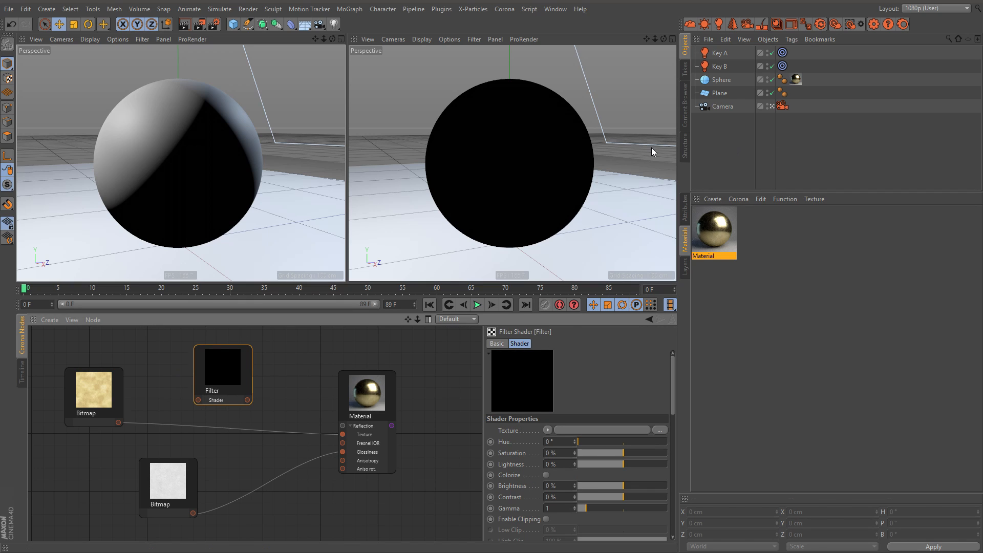
Step: Route the brass color Bitmap through the Filter into the material's reflection Texture input and set the Filter's hue to 337°
drag(118, 422, 322, 391)
drag(230, 365, 211, 367)
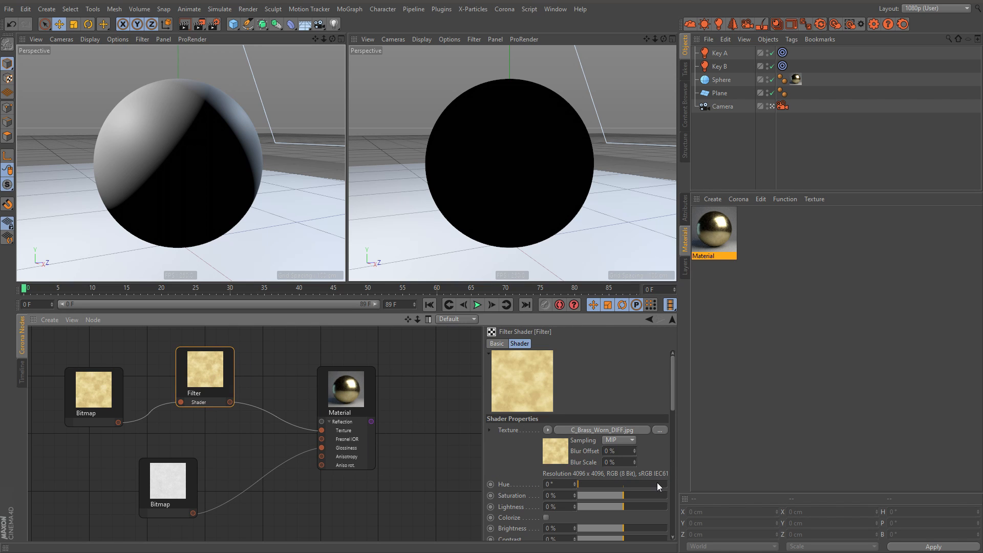
drag(656, 482, 662, 484)
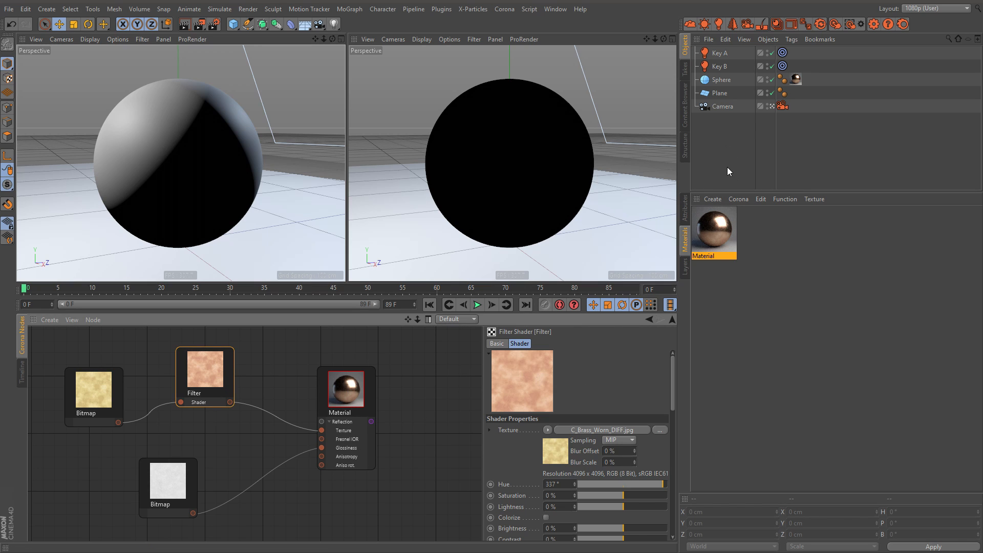
Step: Start the Corona interactive render in the viewport and view the whole sphere from farther away
click(850, 25)
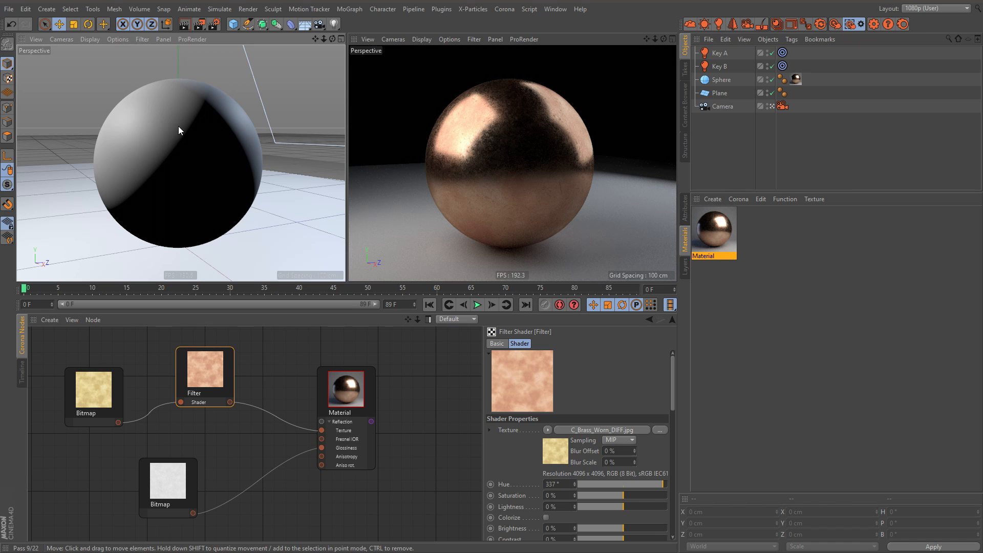
alt+right_drag(178, 127, 165, 131)
alt+middle_drag(183, 122, 177, 132)
alt+drag(179, 131, 161, 130)
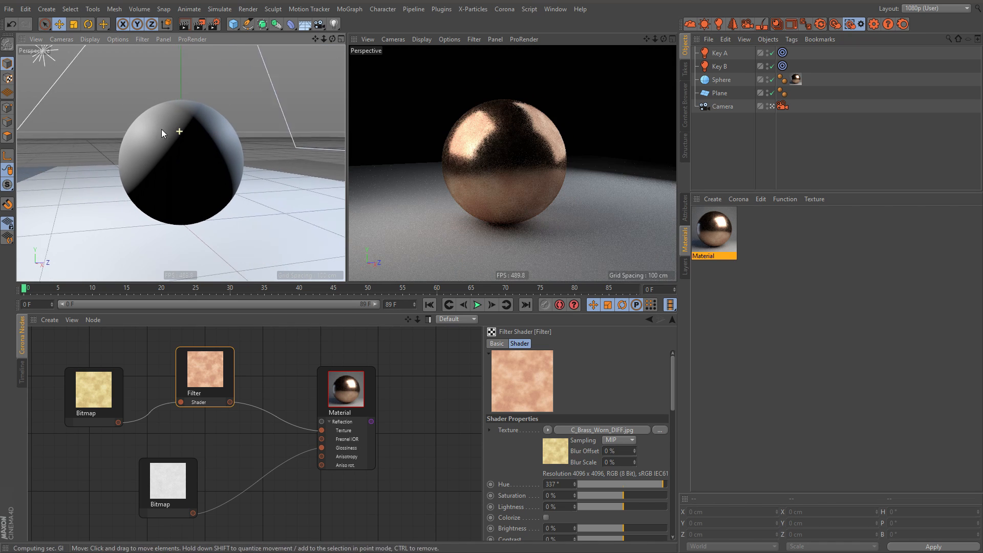
Step: Add a Layer shader node and route the roughness Bitmap through it into the material's Glossiness input
mouse_move(162, 129)
alt+right_down()
mouse_move(230, 144)
mouse_move(173, 140)
alt+right_up()
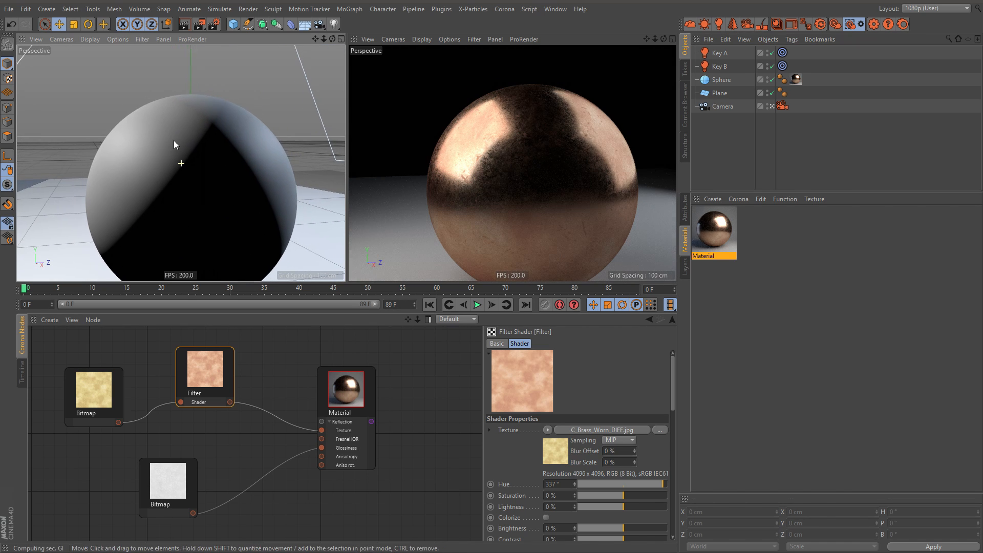
alt+middle_drag(174, 140, 165, 143)
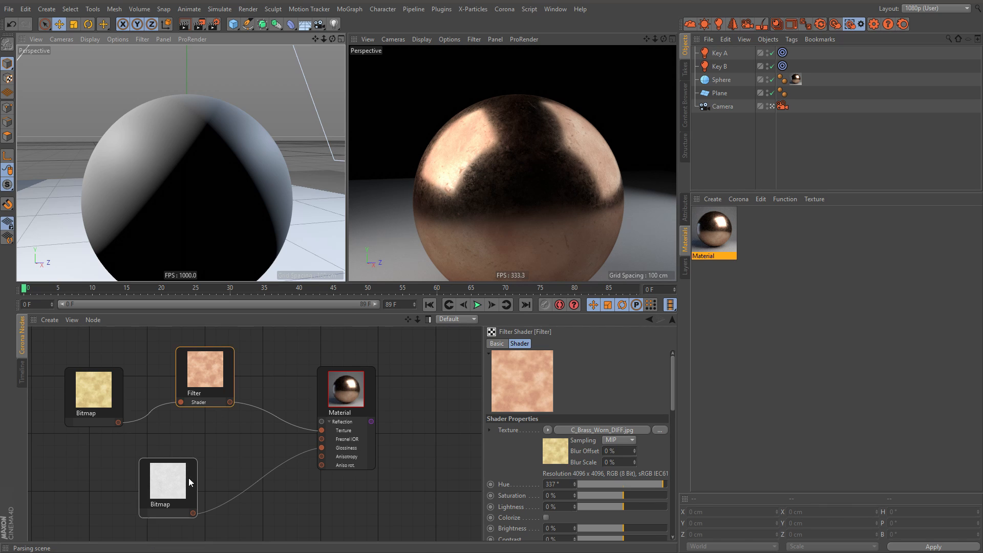
drag(189, 478, 130, 516)
right_click(194, 434)
mouse_move(240, 448)
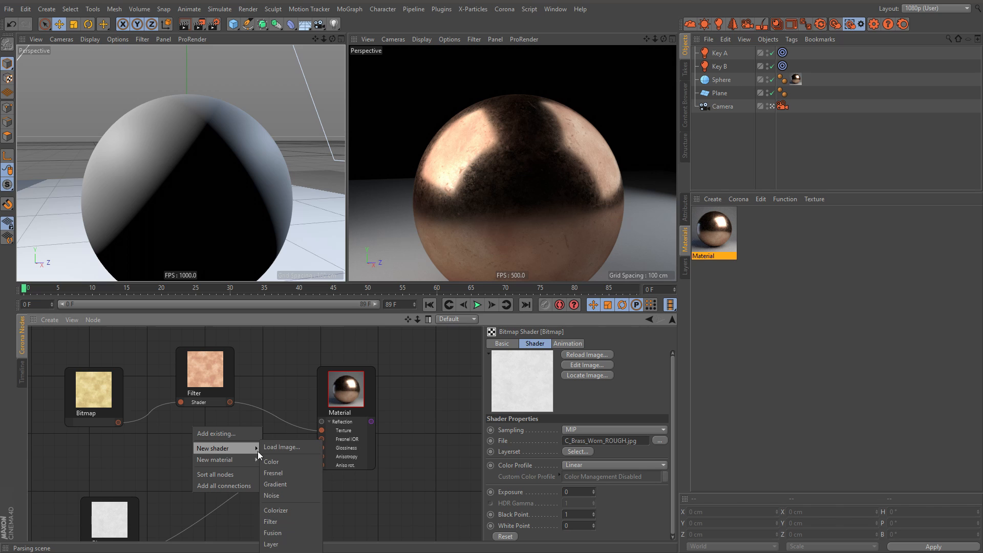
click(301, 546)
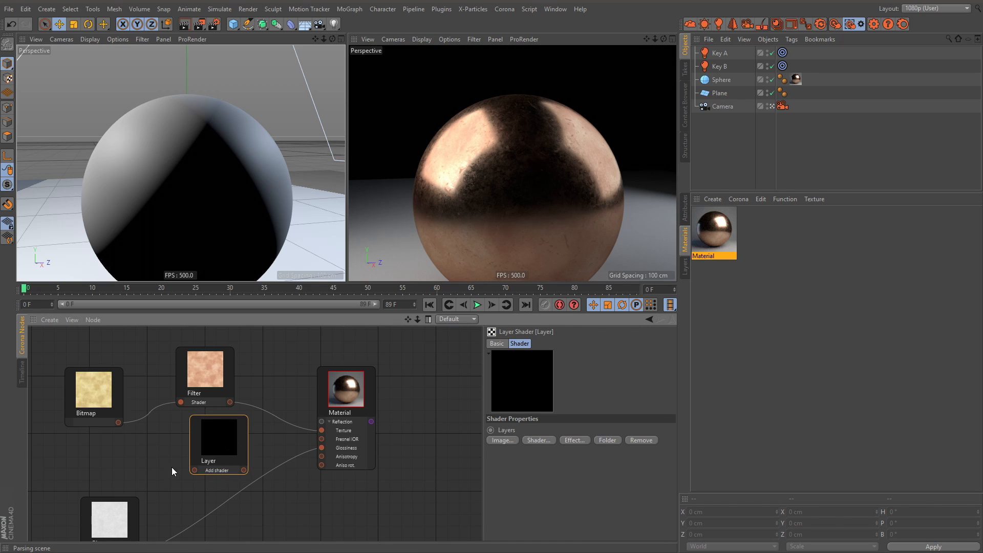
click(113, 491)
drag(133, 516, 322, 447)
Step: Add a Noise shader node, connect it to the Layer shader, and place it between the two Bitmap nodes
right_click(162, 441)
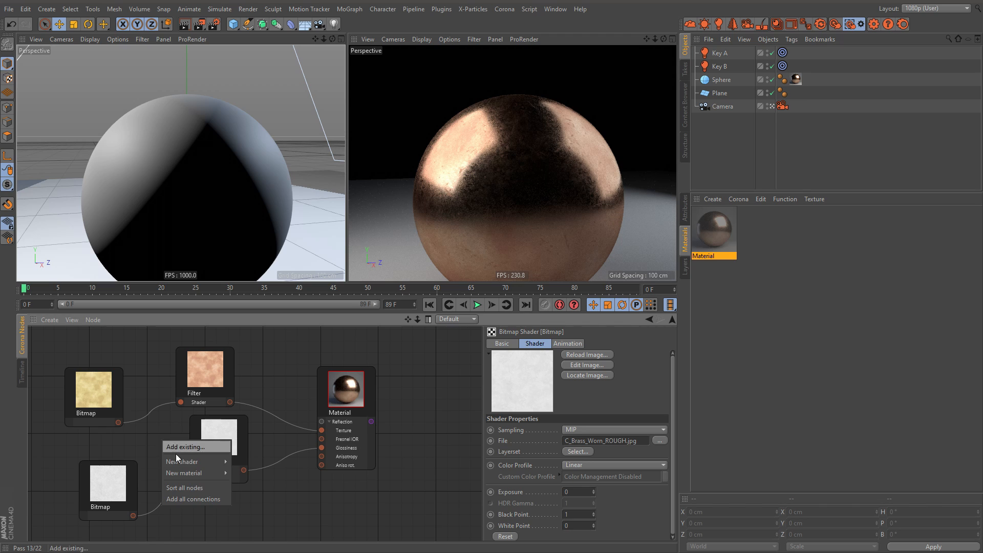
mouse_move(205, 461)
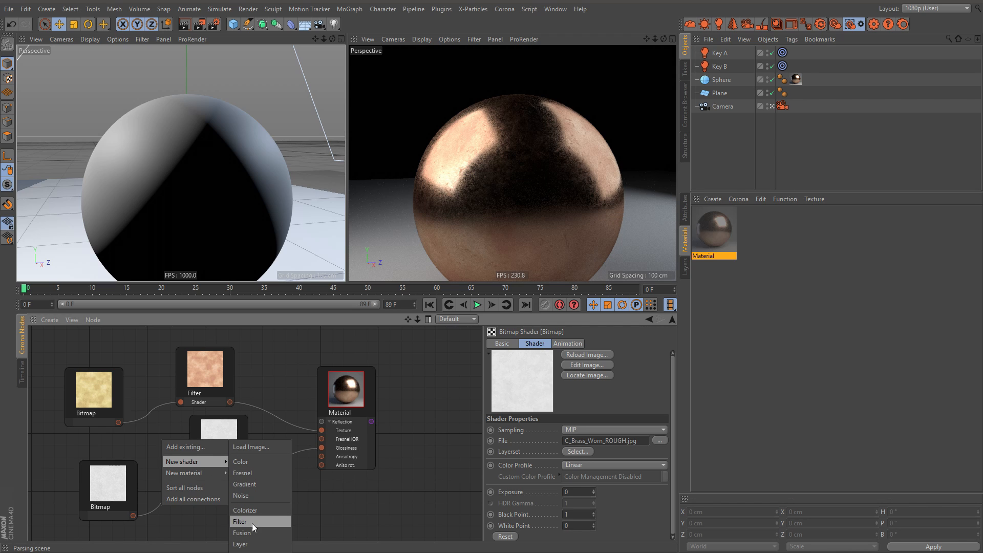
click(252, 494)
drag(163, 449, 218, 441)
drag(155, 420, 127, 377)
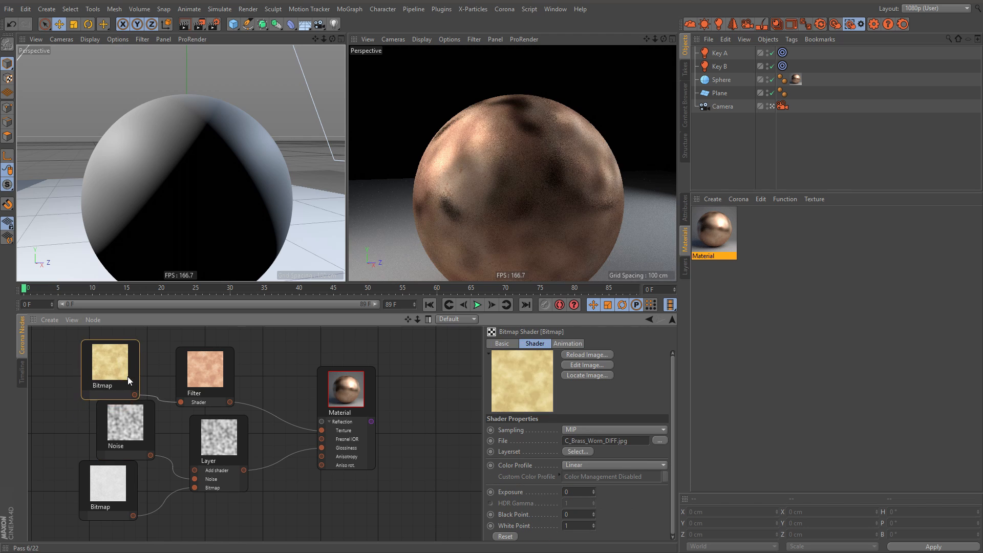
drag(130, 431, 116, 424)
Step: Set the Noise shader to Wavy Turbulence with 20 octaves and a global scale of 150%
click(596, 459)
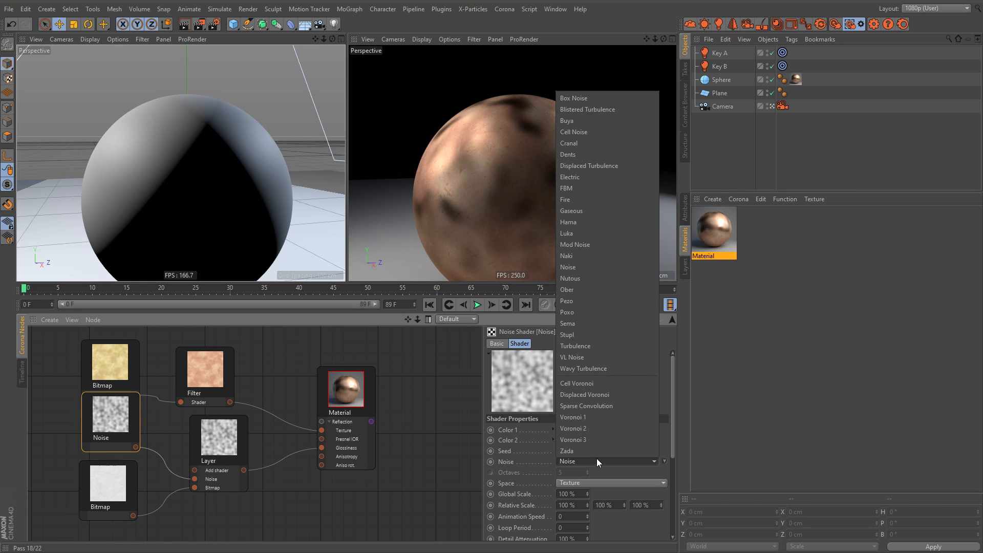
click(618, 364)
drag(587, 472, 595, 416)
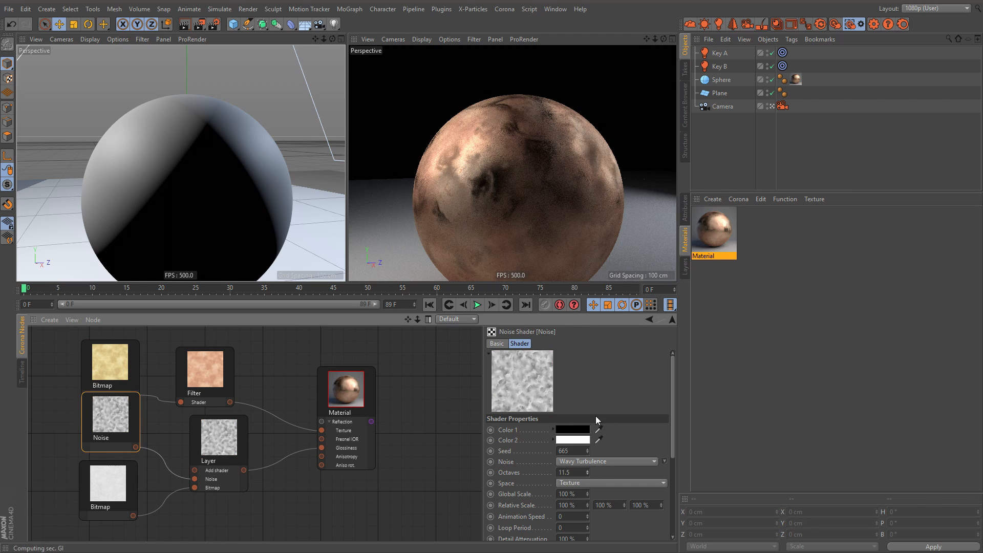
drag(588, 492, 551, 203)
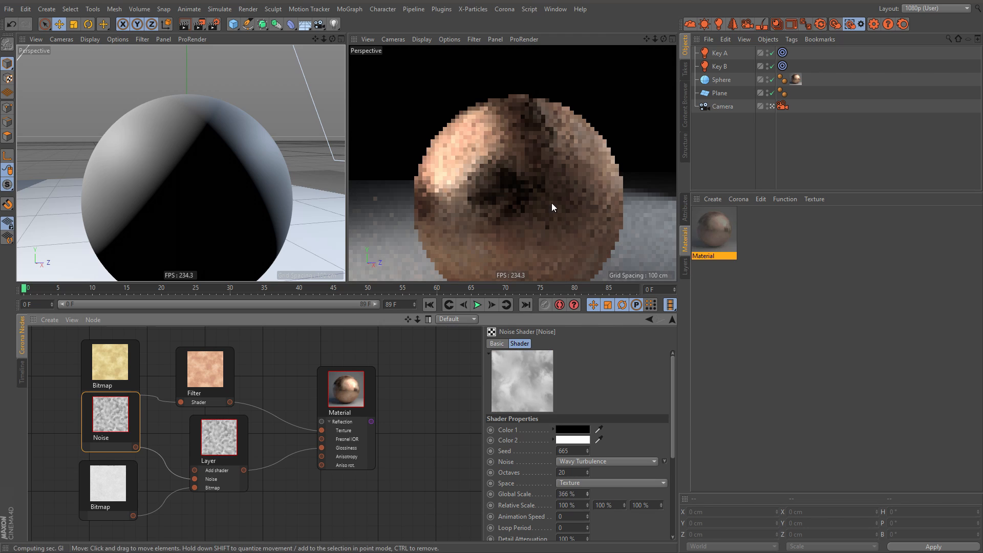
click(578, 494)
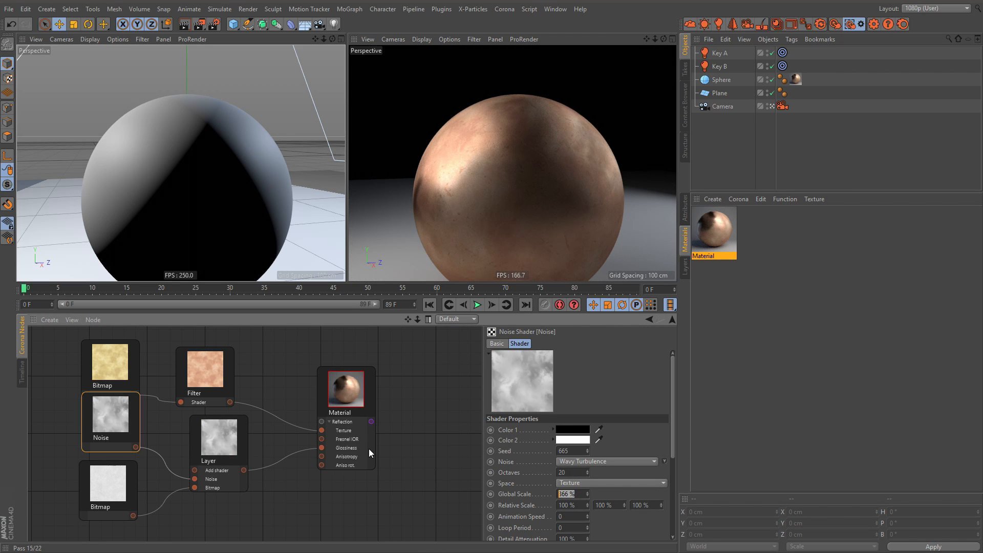
text(150)
key(Return)
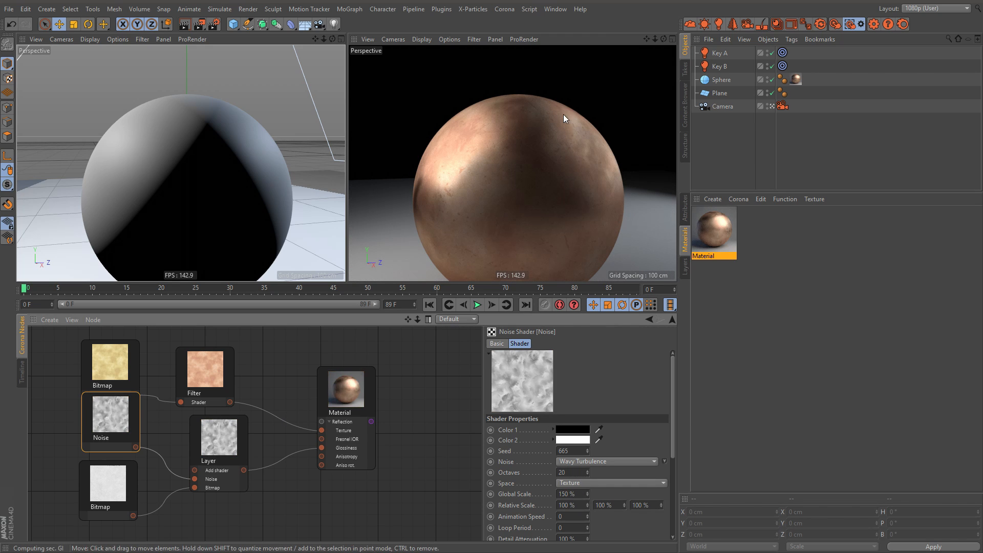
Step: Lower the Noise layer's strength in the Layer shader to 36%
click(366, 376)
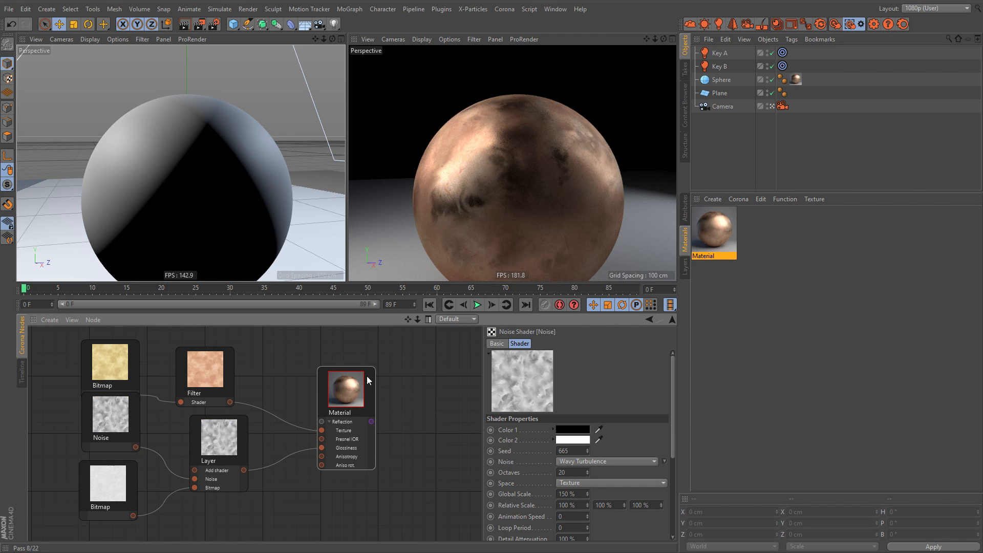
click(221, 433)
drag(639, 452, 635, 453)
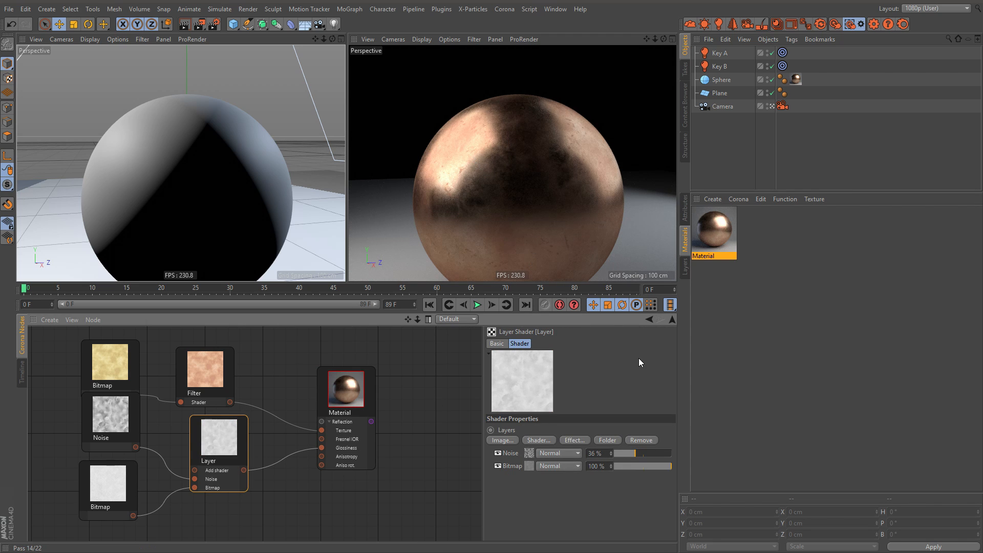
drag(635, 453, 639, 453)
Step: Tidy the node graph by spacing out the Material, Filter, Bitmap, Noise and Layer nodes
drag(343, 389, 327, 381)
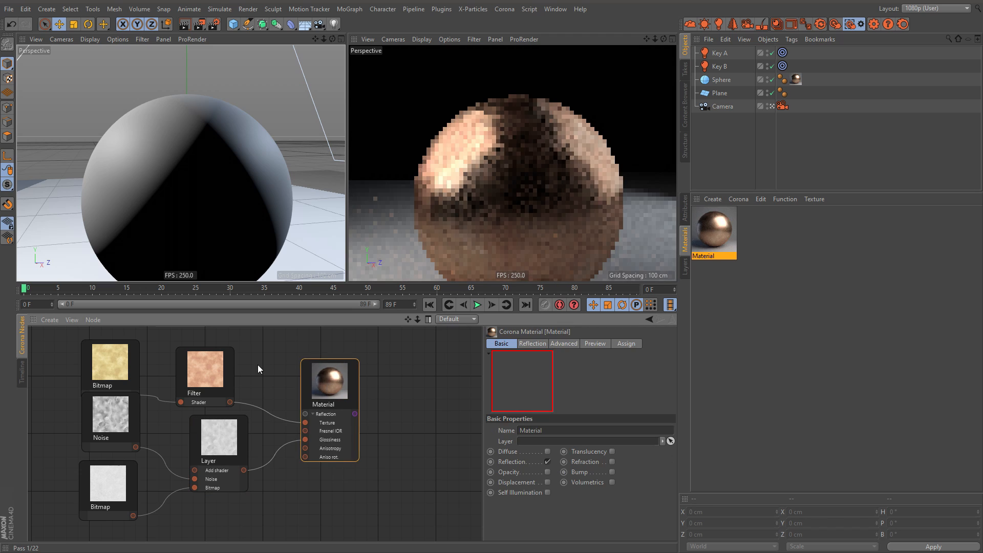
drag(210, 362, 223, 358)
drag(106, 358, 114, 351)
drag(115, 407, 122, 420)
click(214, 429)
drag(108, 477, 119, 486)
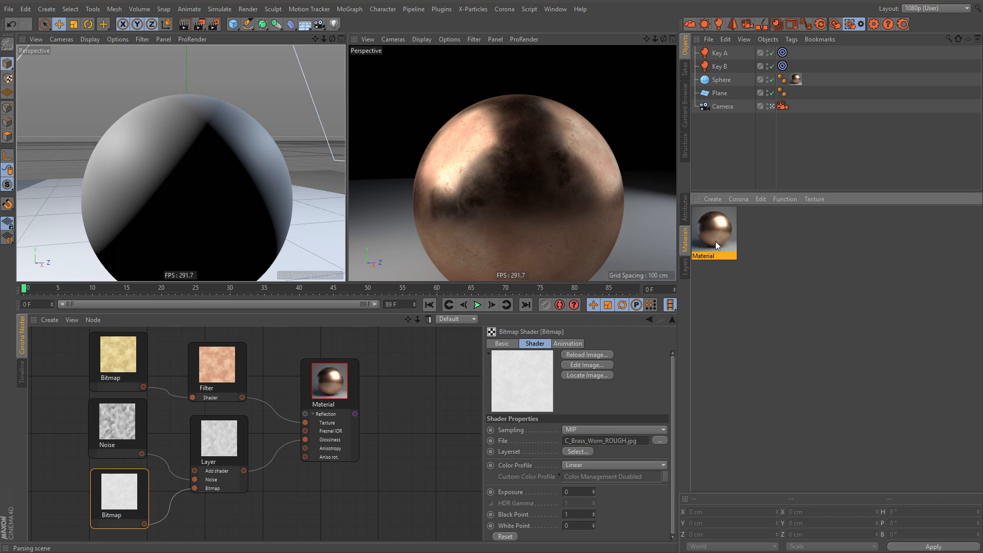
Step: Examine the brass material's full Reflection attributes, from the color texture to the anisotropy rotation
click(687, 210)
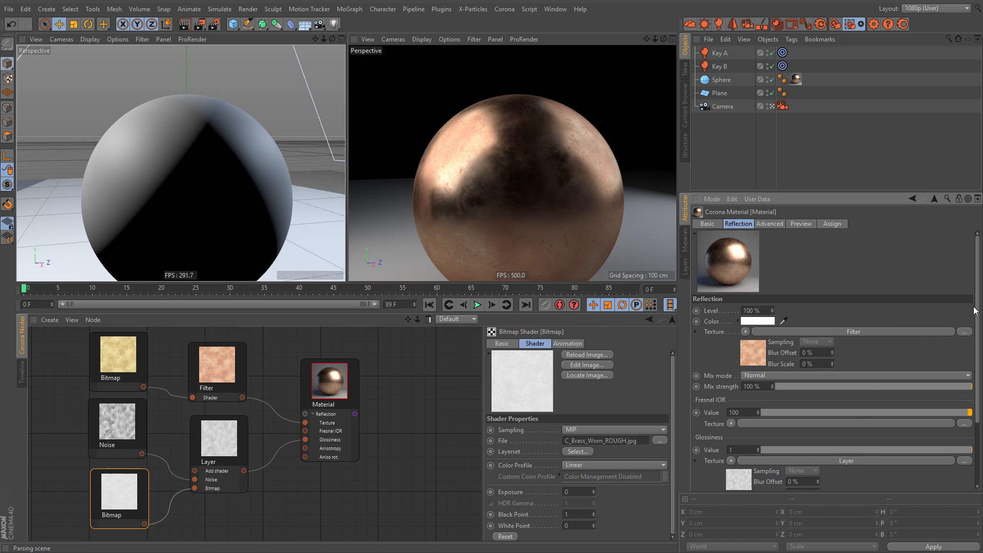
scroll(821, 360, down, 3)
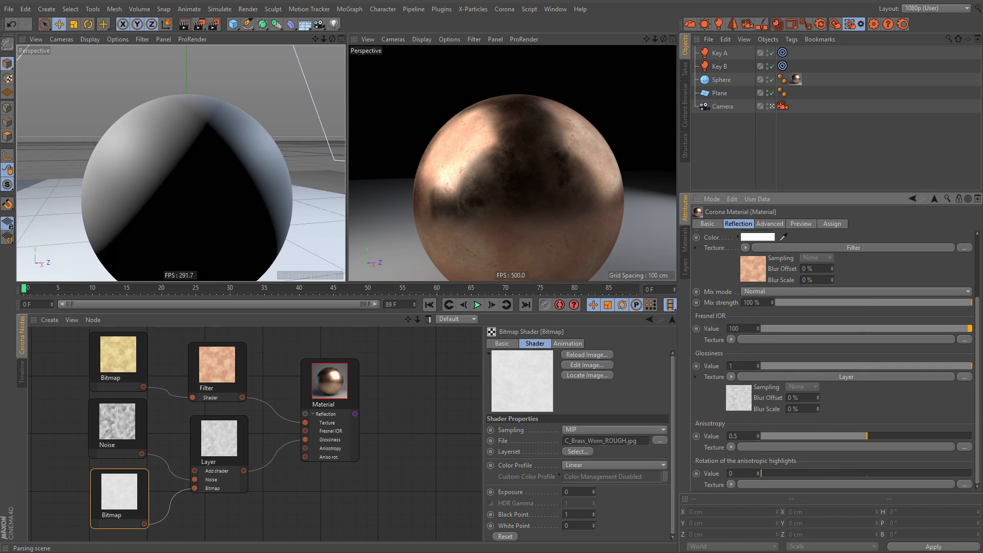
scroll(979, 320, up, 3)
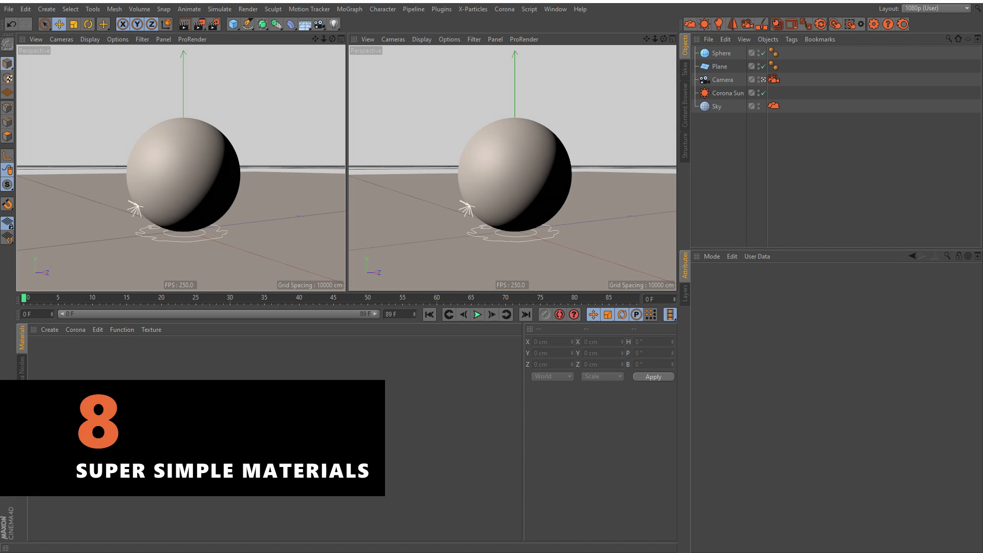
Step: In the sun and sky scene, create a new Corona material and place it in the node editor
click(81, 329)
click(92, 344)
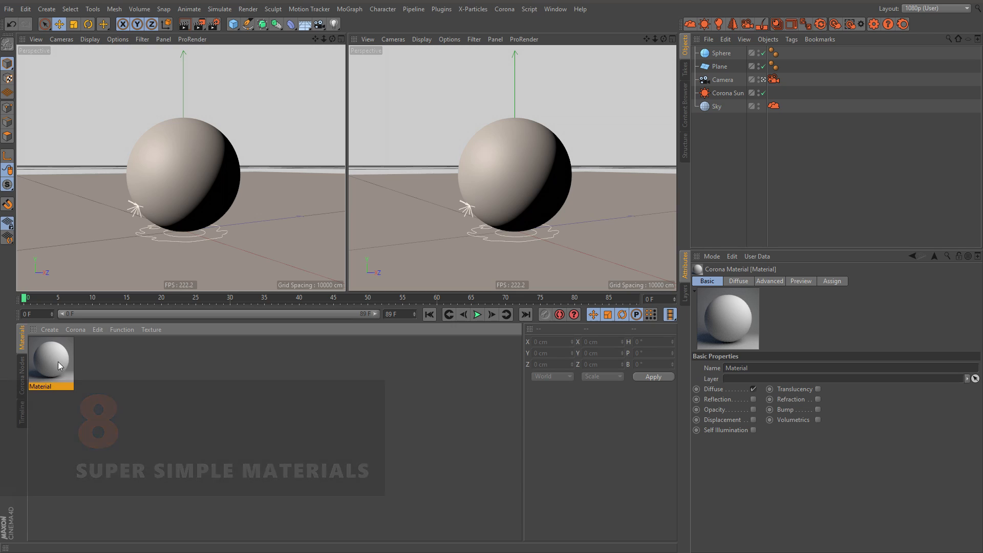
click(22, 374)
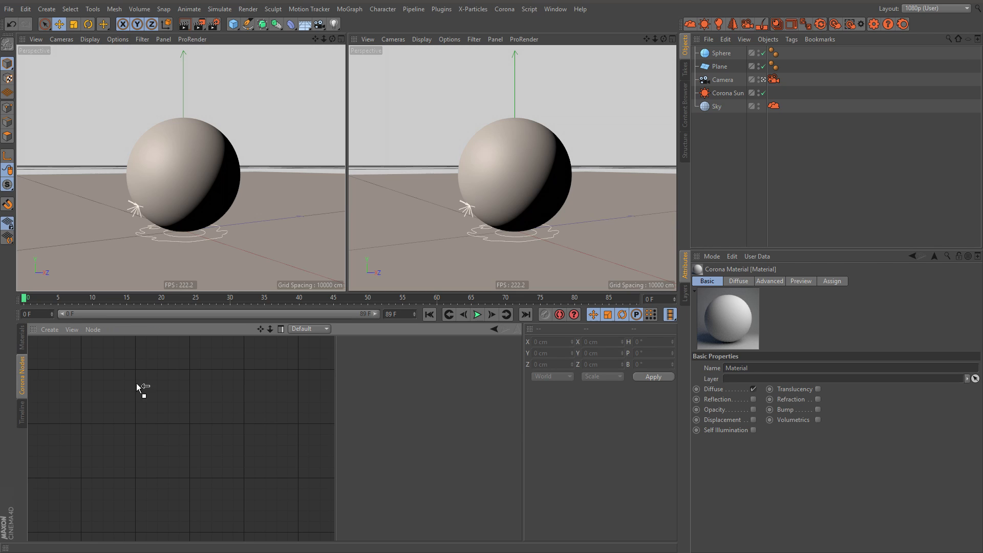
drag(138, 385, 137, 392)
alt+right_drag(136, 398, 129, 397)
alt+middle_drag(129, 397, 160, 393)
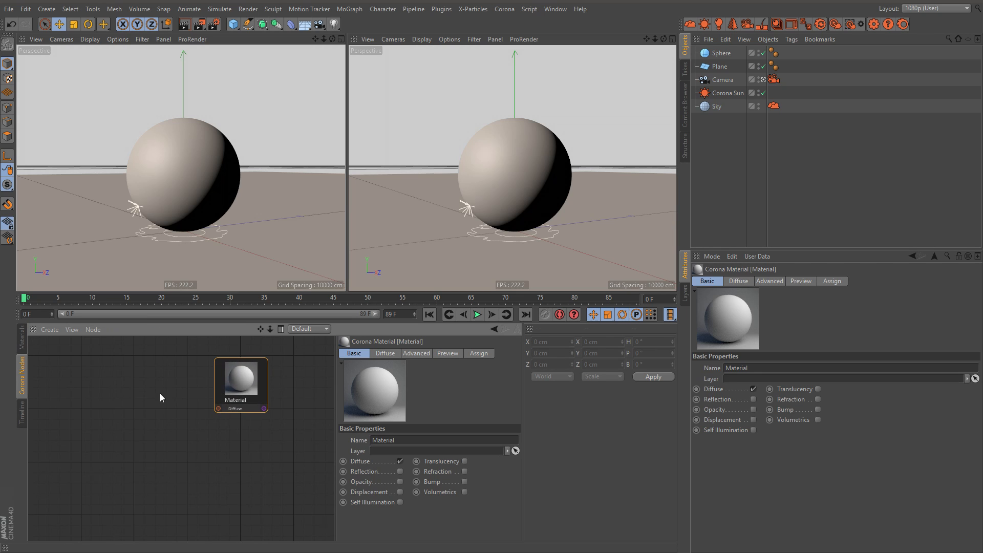
Step: Load D_Leather_Worn_04_DIFF.jpg as a Bitmap node and connect it to the material's Diffuse input
right_click(76, 373)
mouse_move(131, 383)
click(183, 385)
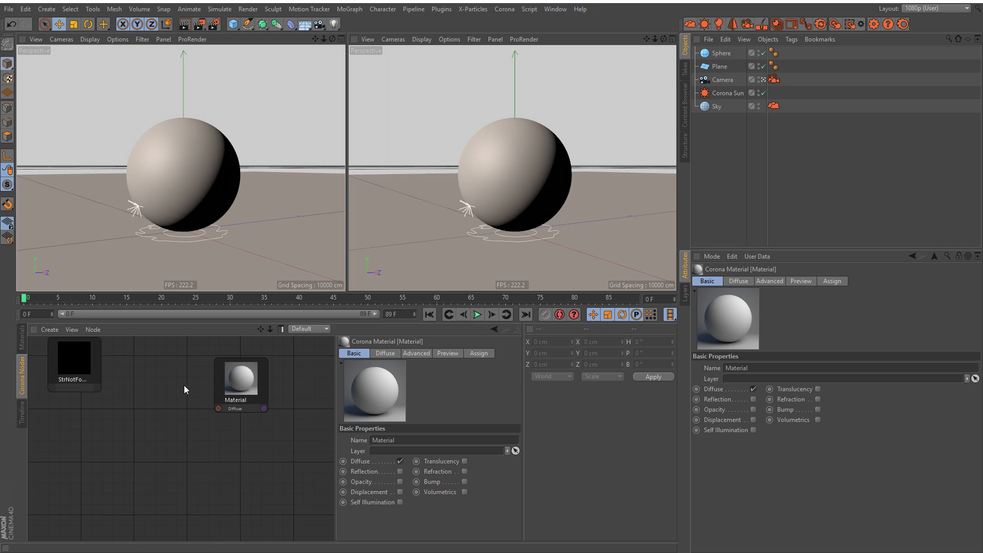
double_click(115, 158)
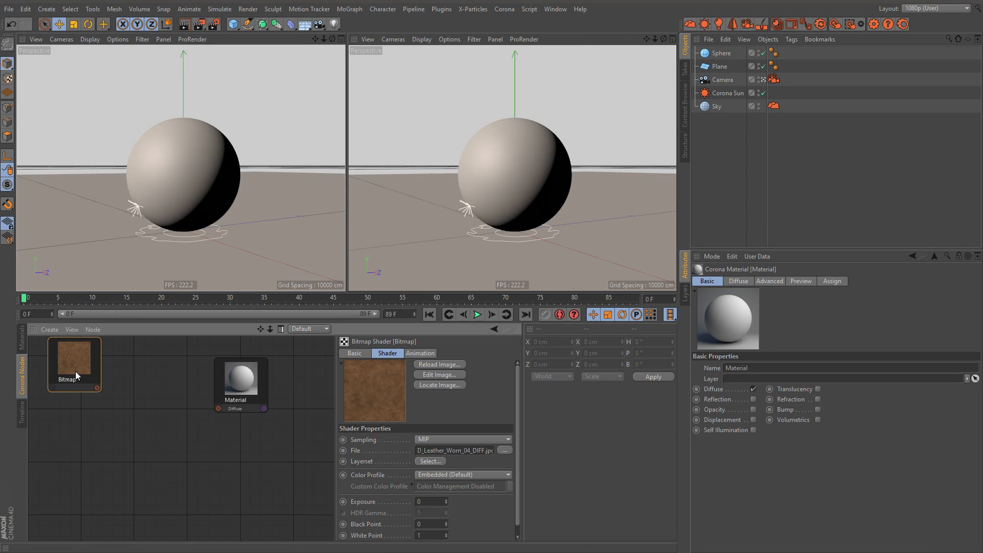
drag(139, 432, 218, 407)
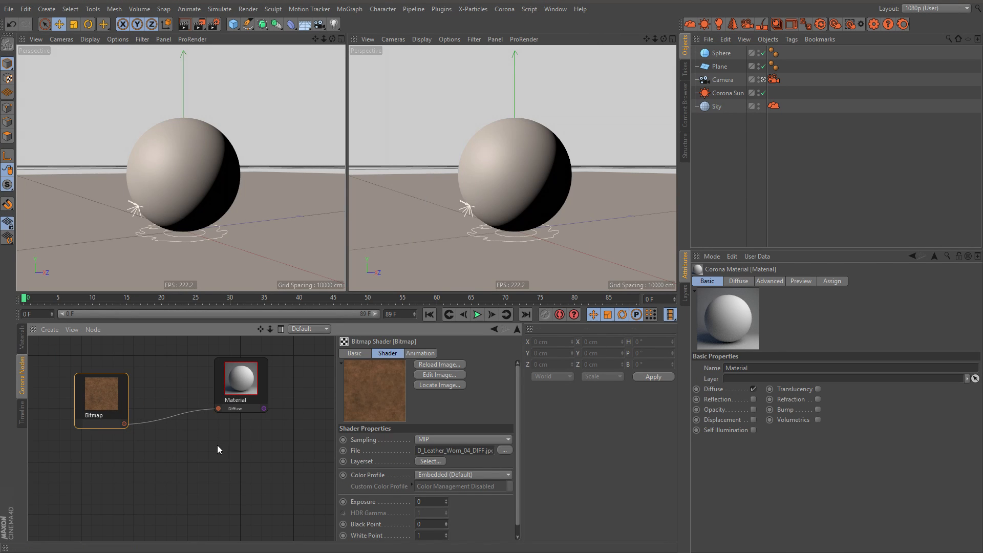
drag(107, 398, 97, 382)
Step: Load D_Leather_Worn_04_ROUGH.jpg as a second Bitmap node and place it below the leather color Bitmap
right_click(123, 419)
mouse_move(156, 445)
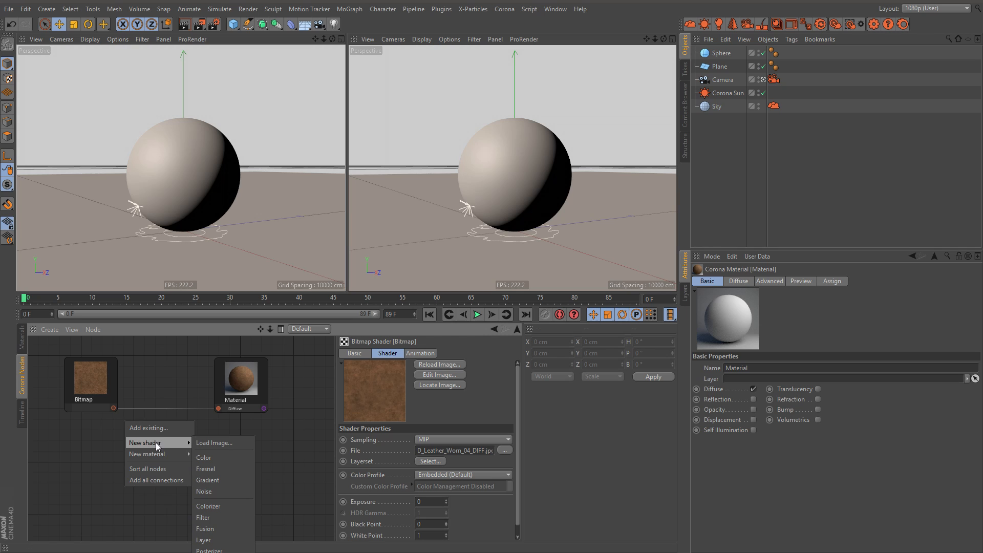
click(220, 442)
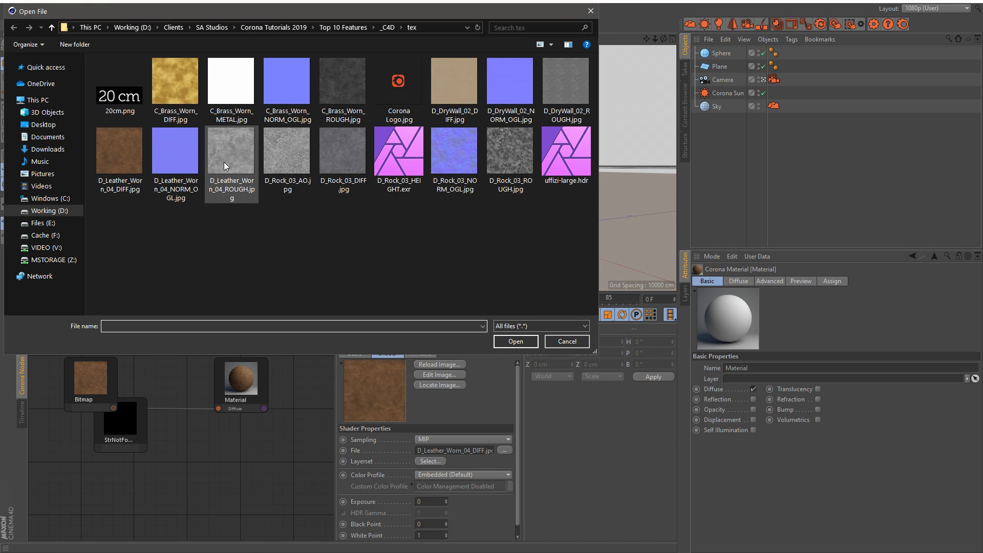
double_click(229, 157)
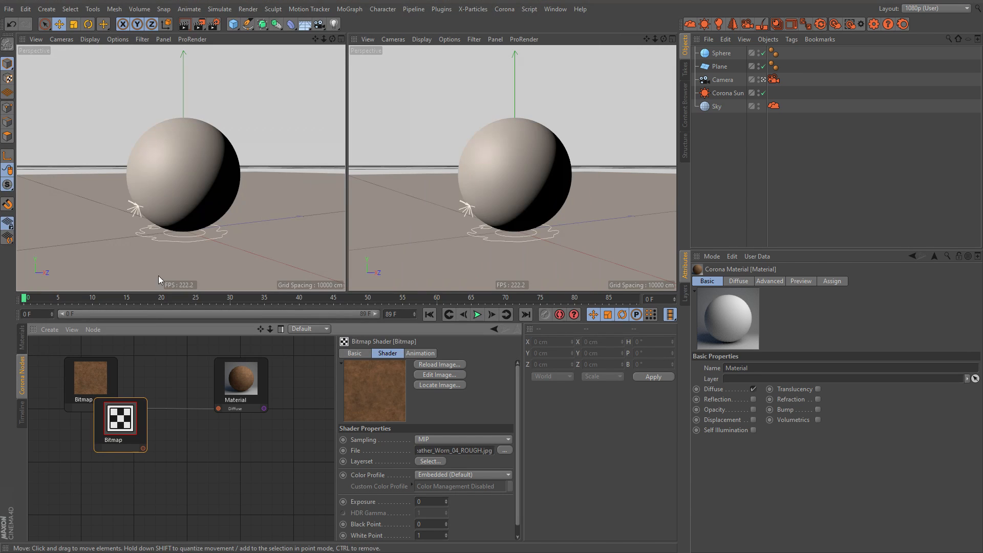
drag(130, 412, 113, 447)
Step: Enable Reflection on the leather material and connect the roughness Bitmap to its Glossiness input
click(267, 401)
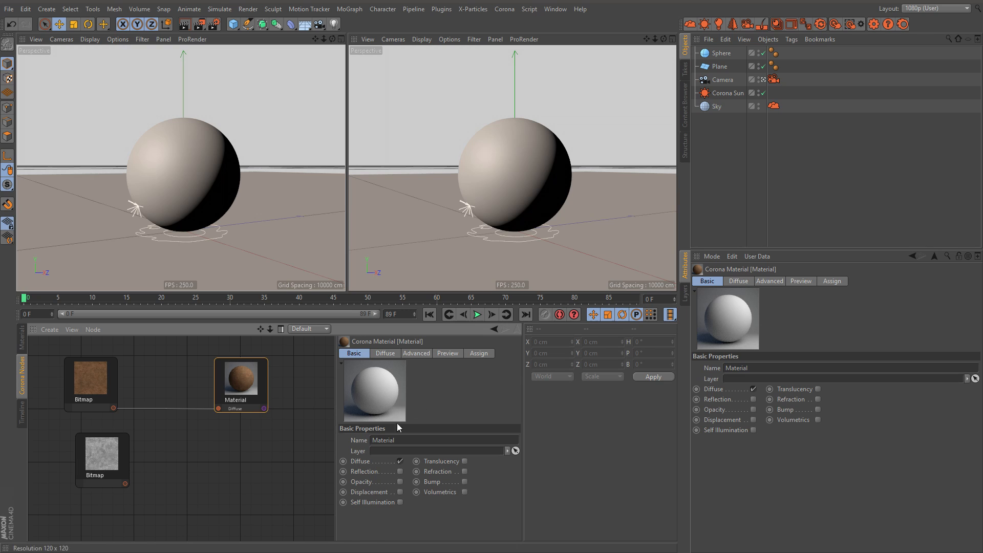
click(399, 471)
click(416, 353)
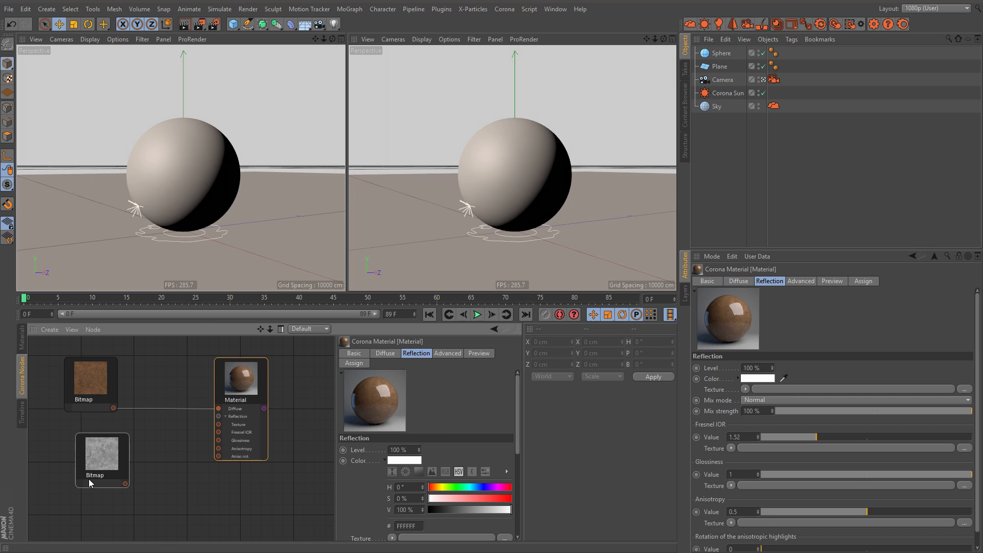
drag(125, 483, 219, 440)
drag(103, 453, 109, 456)
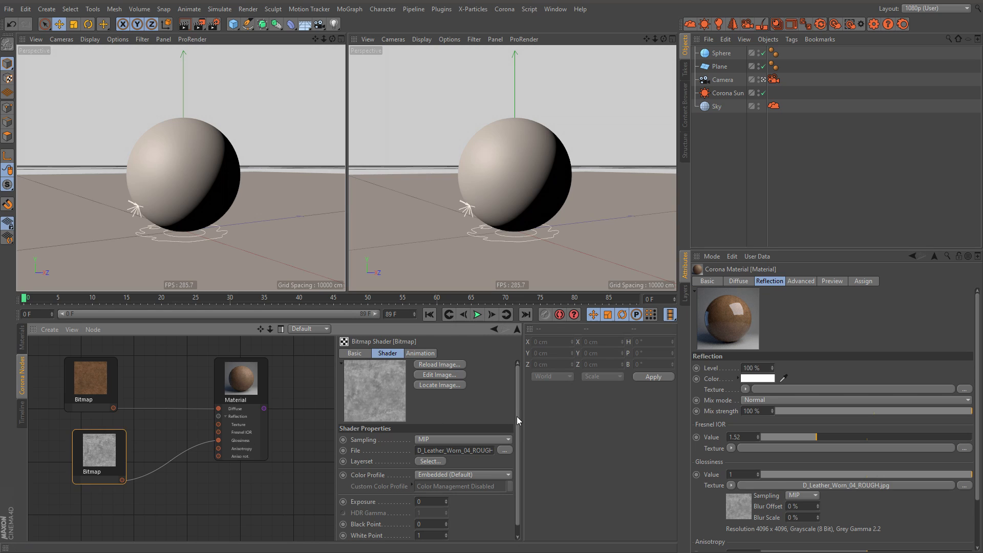
Step: Invert the leather roughness Bitmap with Black Point 1 and White Point 0, and tidy the node positions
drag(517, 419, 519, 445)
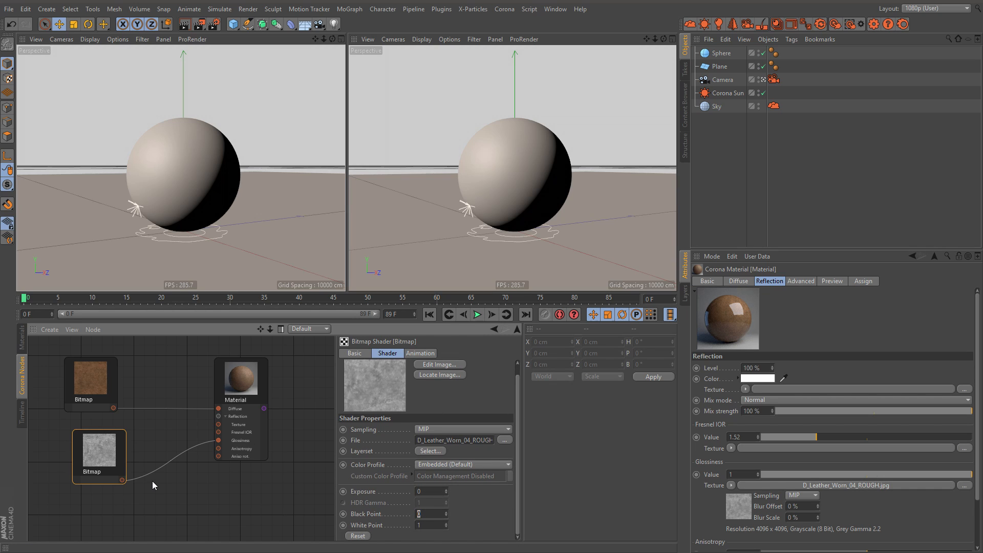
text(1)
key(Tab)
text(0)
key(Return)
click(180, 487)
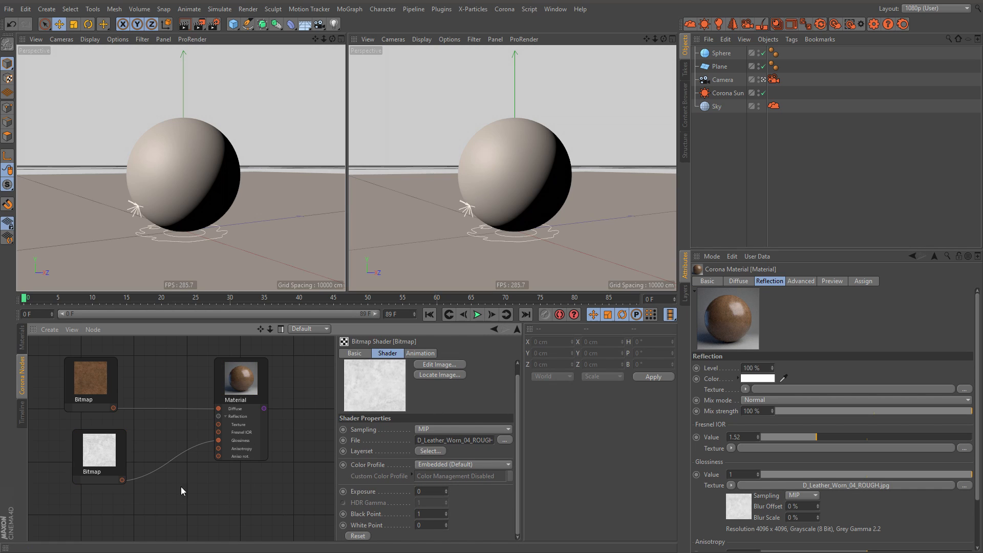
drag(100, 450, 94, 457)
drag(245, 382, 236, 388)
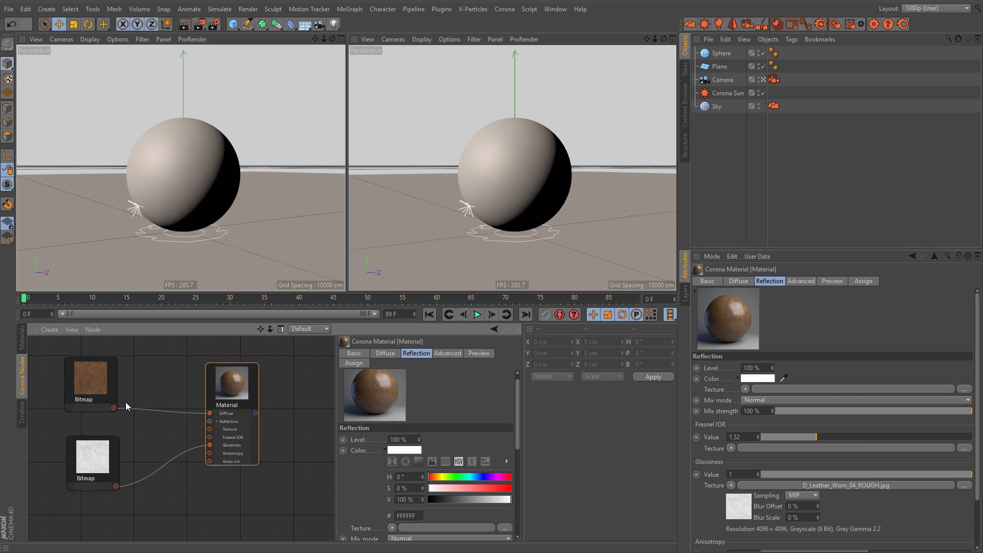
Step: Set the Color Profile of the leather roughness Bitmap to Linear
click(97, 457)
click(429, 466)
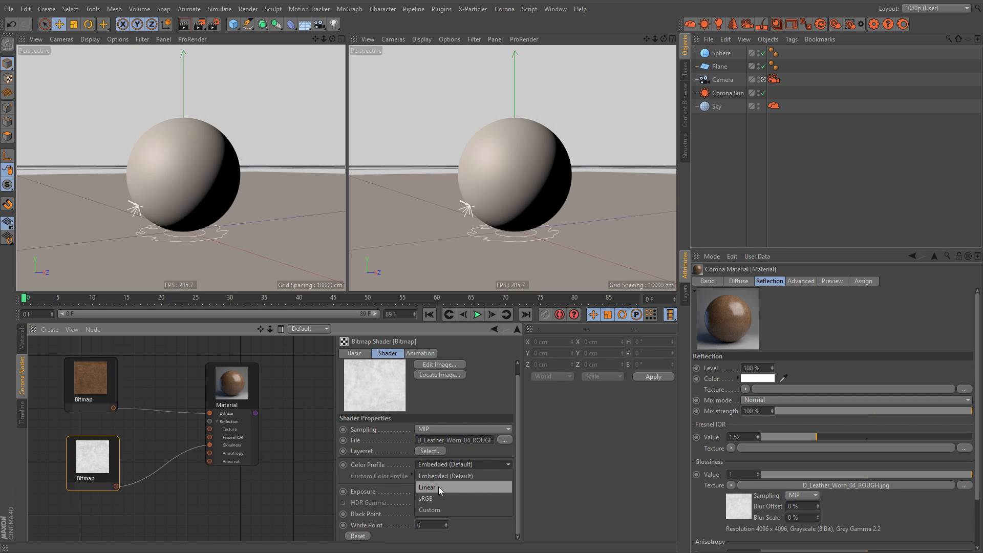
click(436, 487)
Step: Try the Linear color profile on the leather color Bitmap, and undo the change
click(94, 395)
click(438, 465)
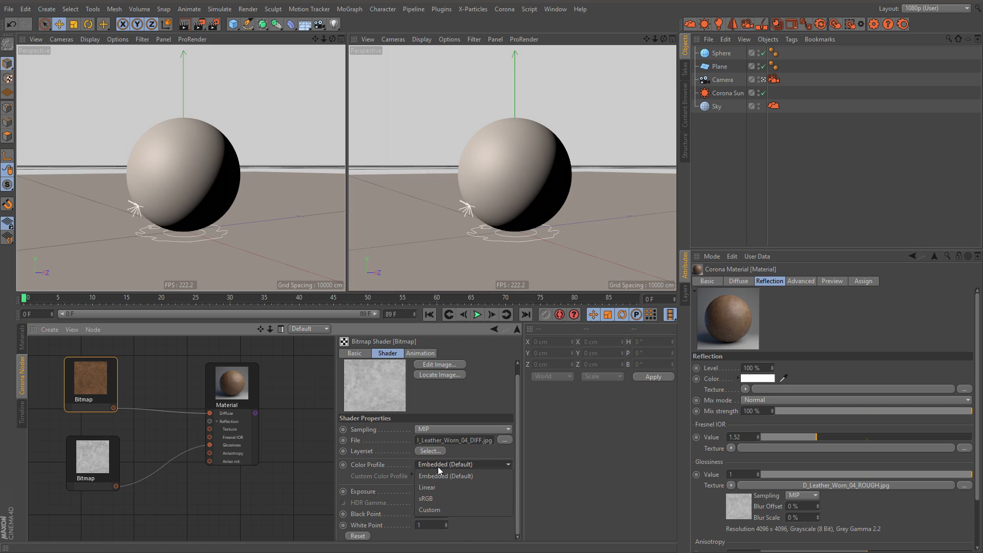
click(441, 488)
drag(88, 385, 99, 380)
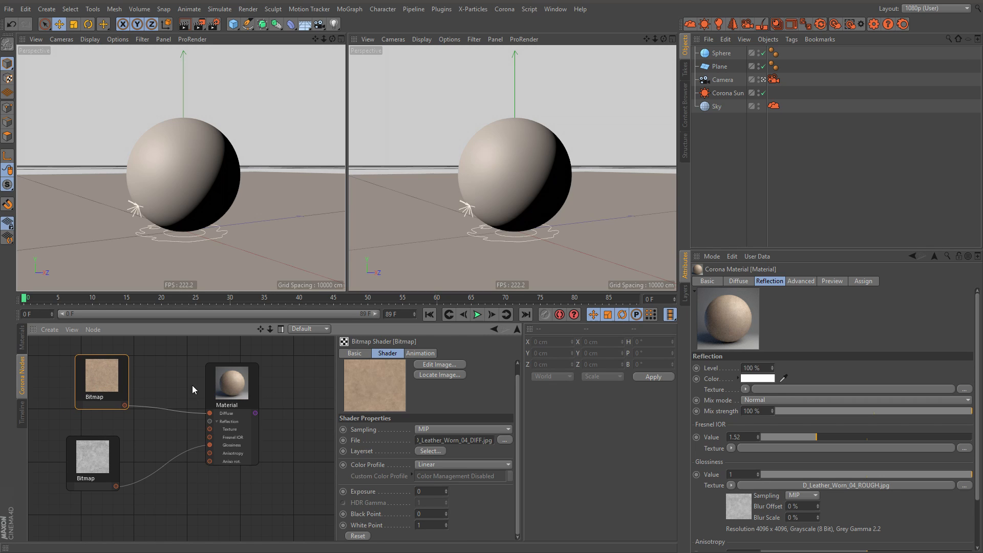
key(ctrl+z)
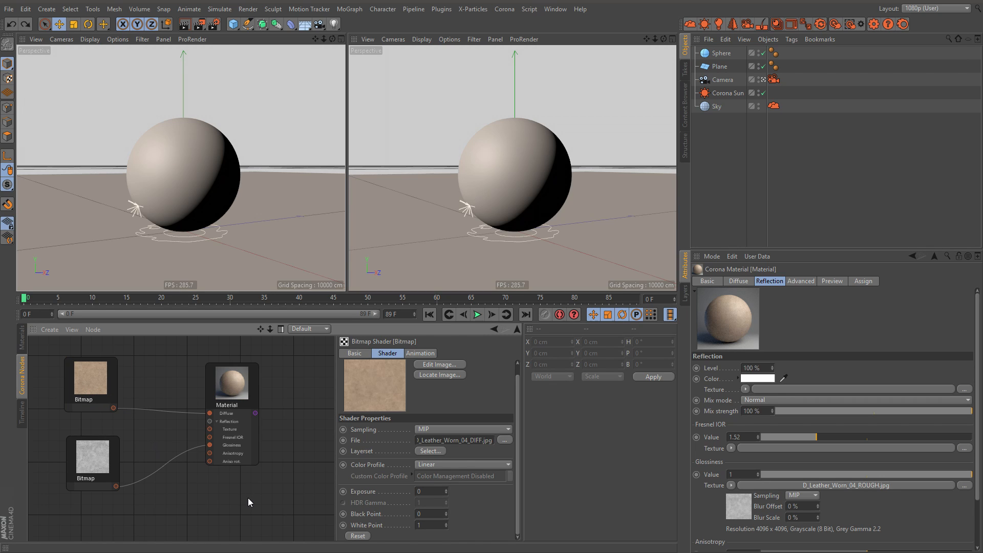
Step: Move the Material node and both Bitmap nodes closer together in the node editor
drag(234, 383, 203, 385)
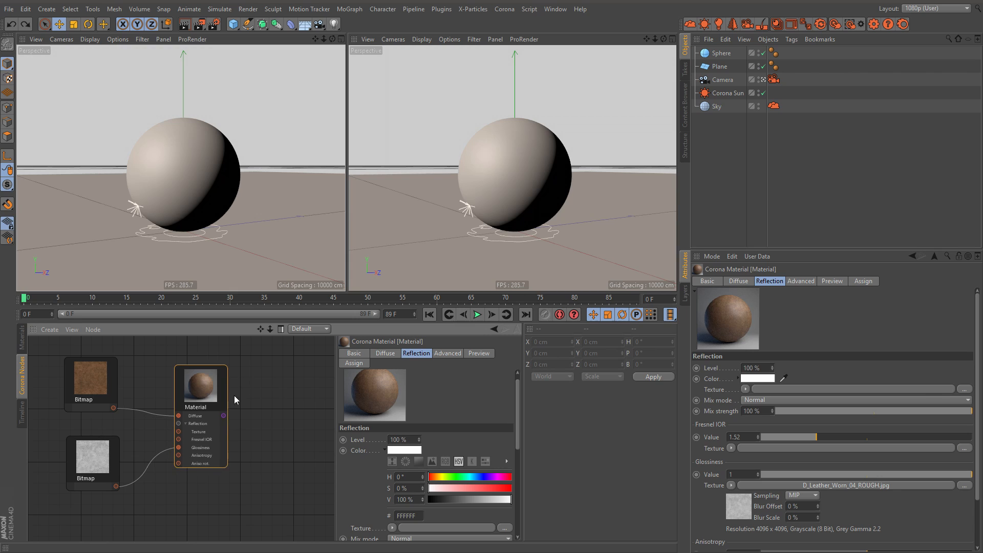
drag(92, 382, 102, 381)
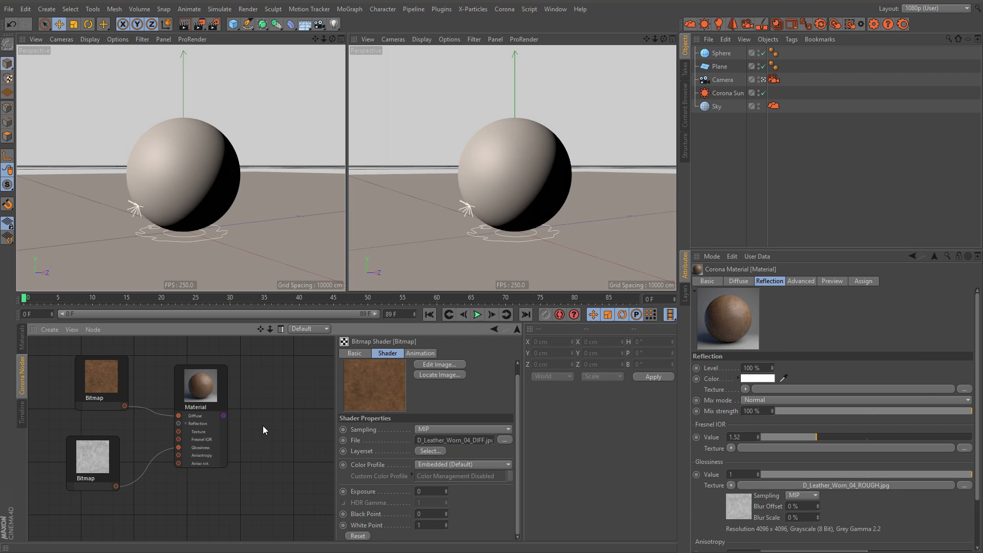
drag(95, 447, 107, 448)
Step: Apply the leather material to the Sphere in the viewport
click(22, 339)
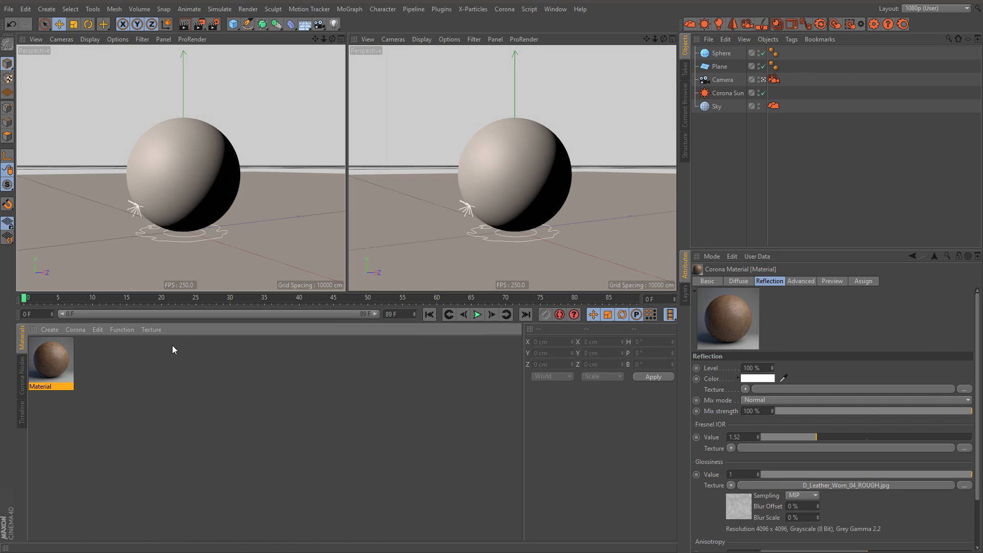
drag(41, 353, 467, 165)
drag(204, 151, 206, 152)
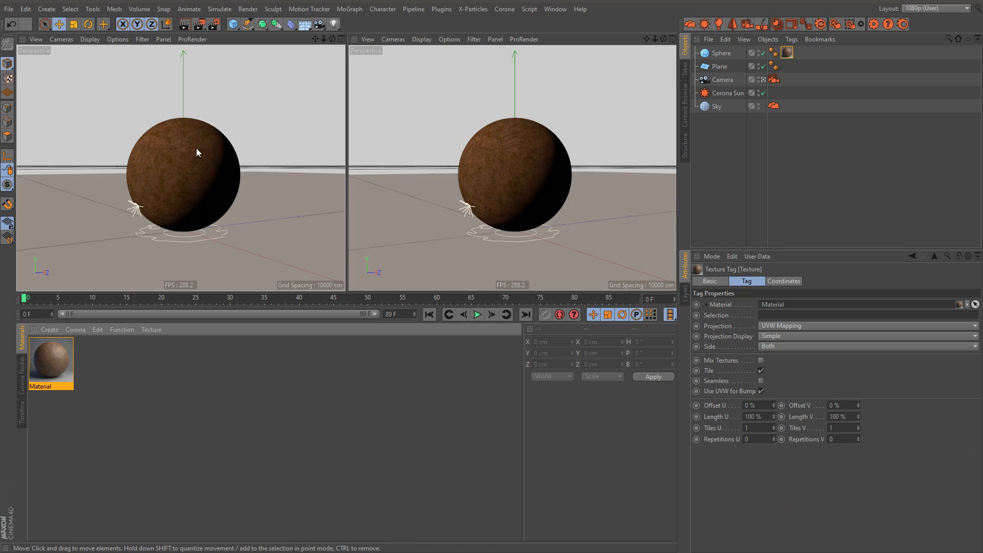
scroll(190, 139, up, 5)
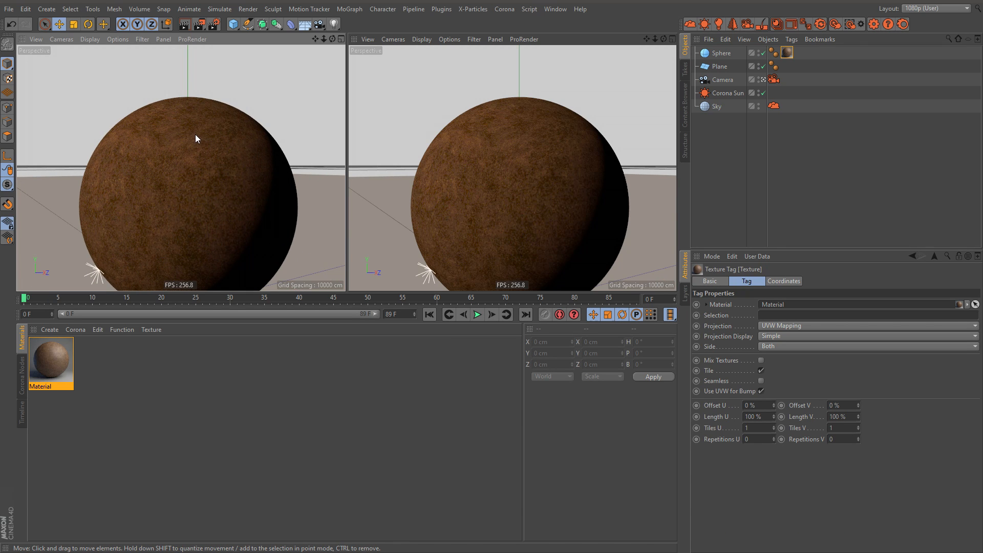
scroll(204, 134, up, 5)
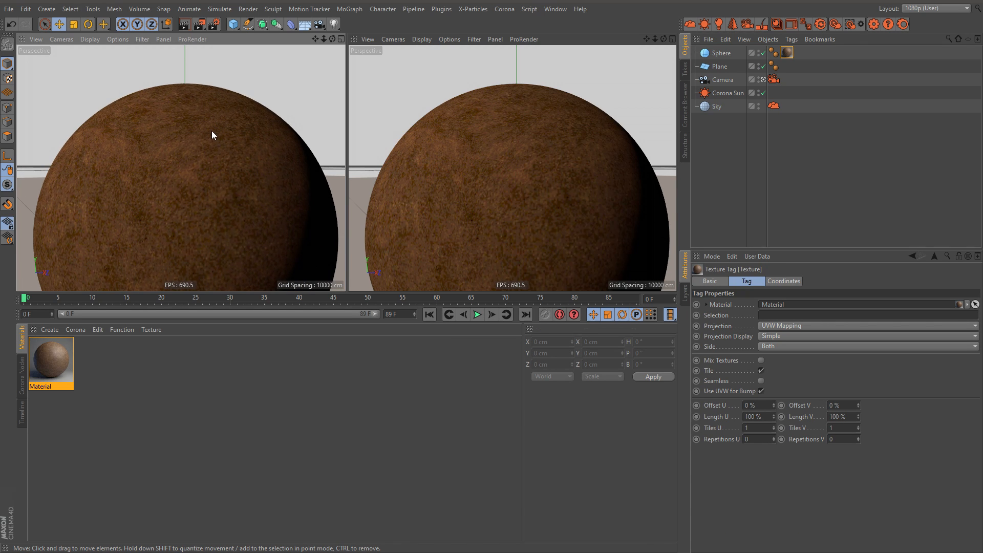
Step: Preview the leather sphere with Corona's interactive viewport rendering, examine the surface up close, and stop the rendering
click(849, 25)
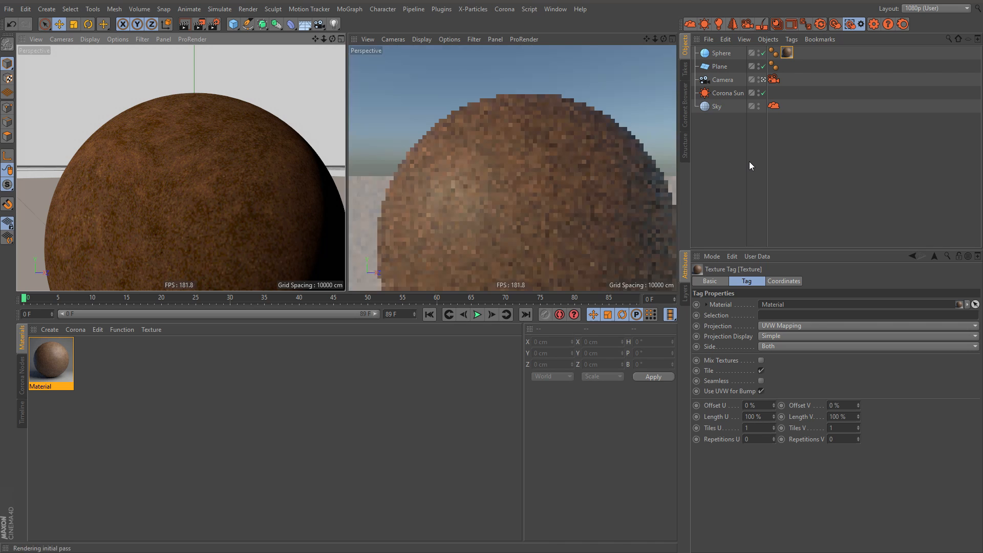
click(735, 153)
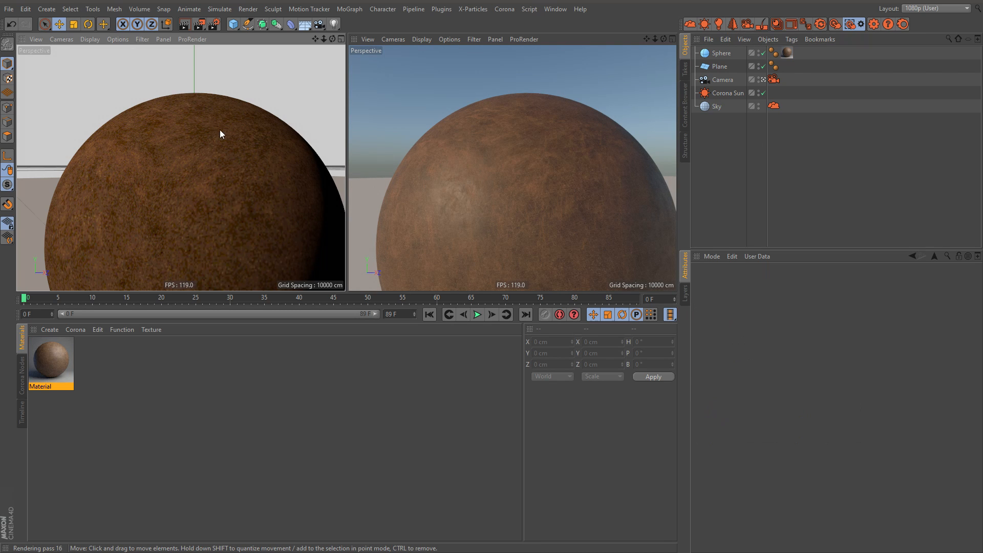
scroll(205, 135, up, 4)
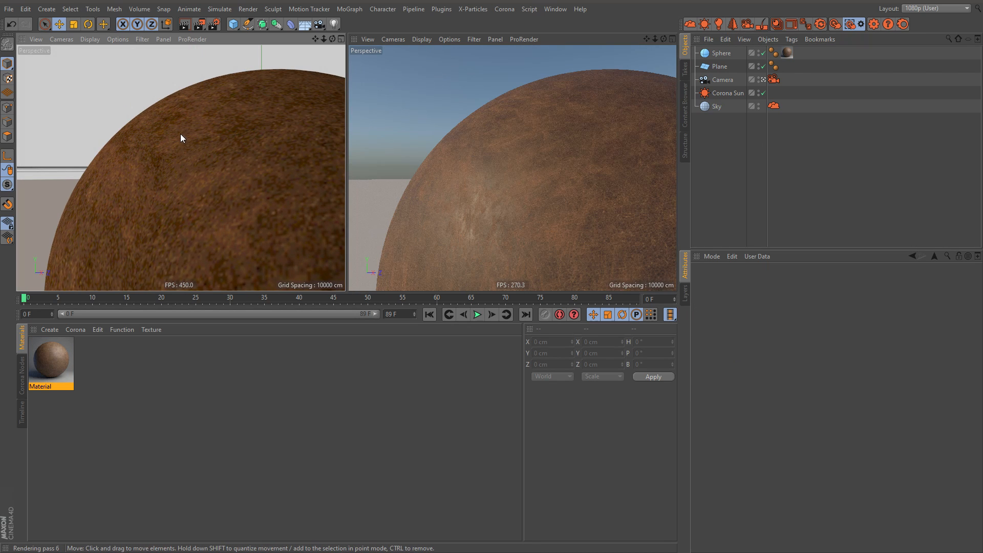
scroll(167, 138, down, 3)
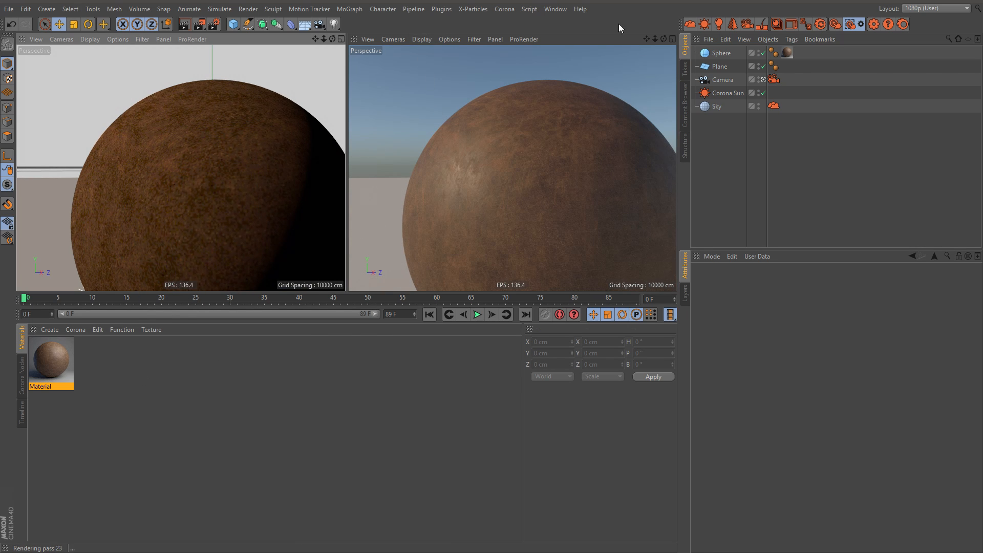
click(820, 24)
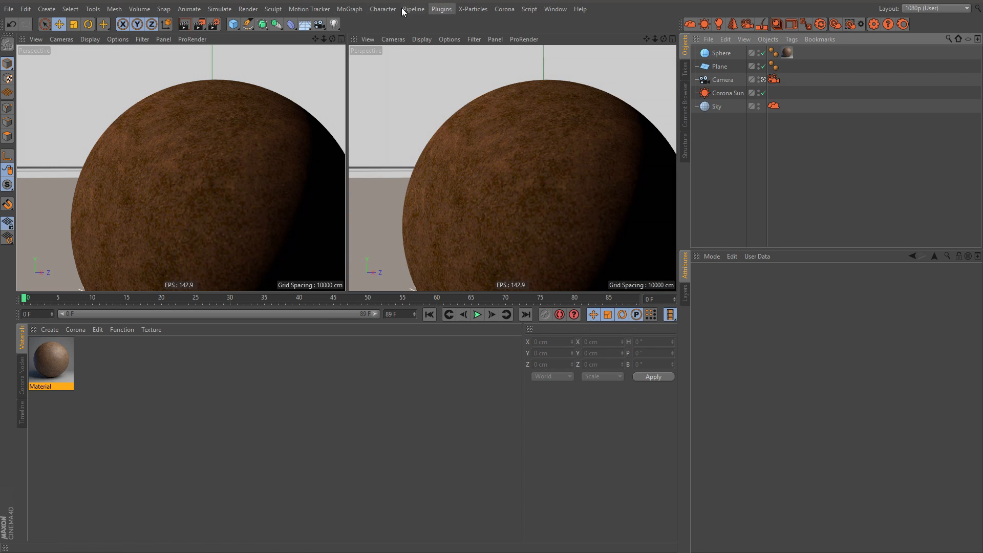
Step: Add a Forester Tree object and load the Apple Tree preset from its Tree Library
click(441, 10)
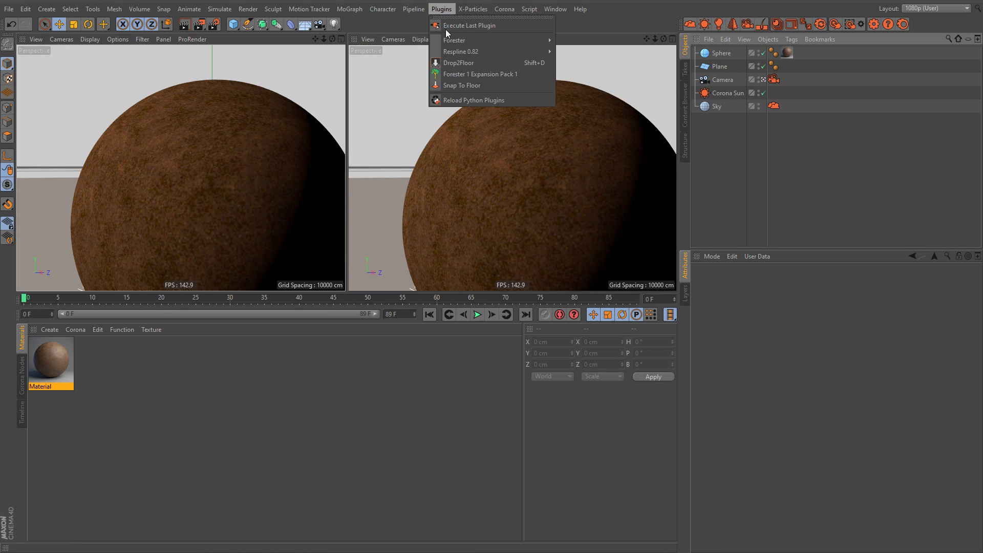
mouse_move(540, 41)
click(582, 55)
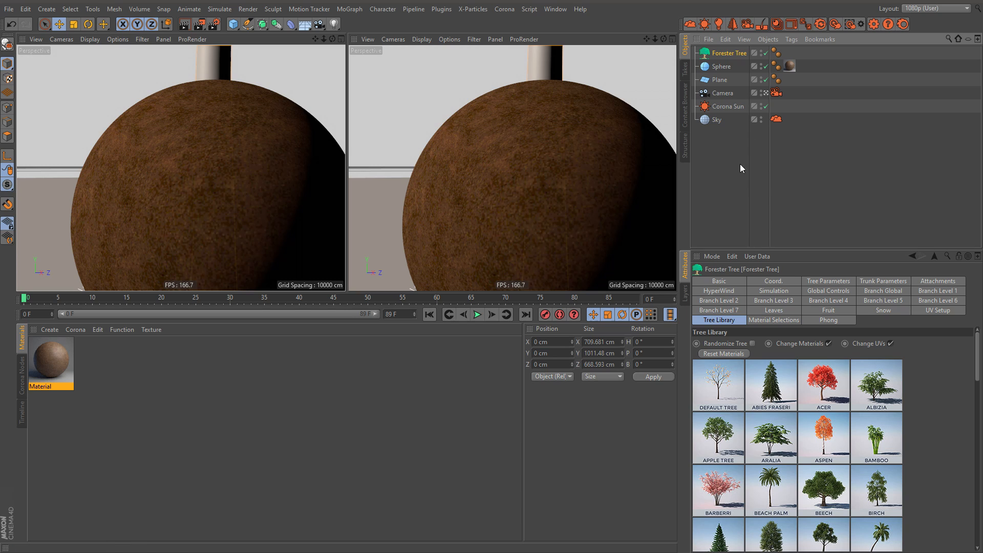
click(721, 449)
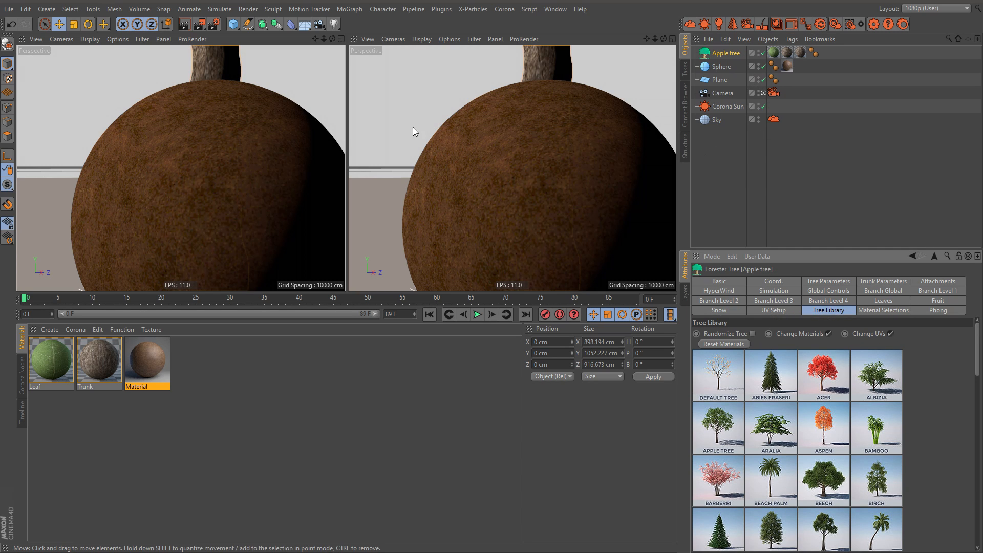
Step: Hide the Sphere and frame the apple tree's trunk and branches in the viewport
click(709, 166)
double_click(759, 64)
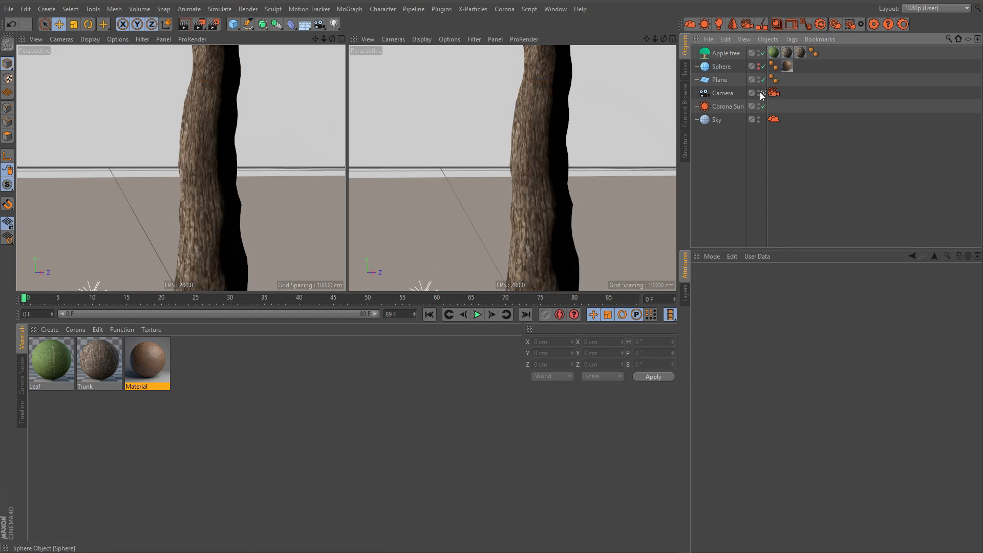
alt+right_drag(230, 112, 189, 125)
alt+middle_drag(240, 72, 217, 269)
alt+right_drag(210, 191, 190, 204)
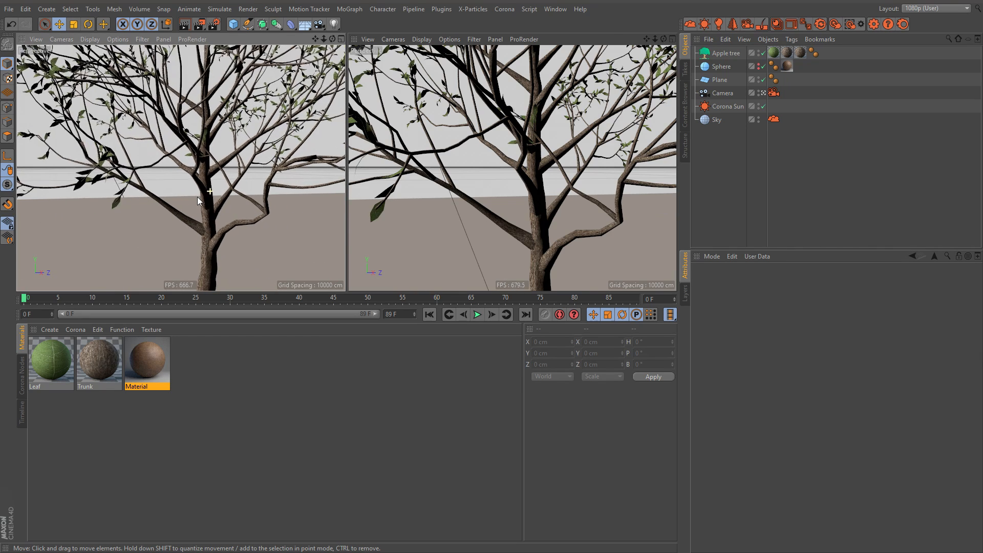
Step: Convert the tree's Leaf and Trunk materials to Corona materials with the scene converter
click(43, 433)
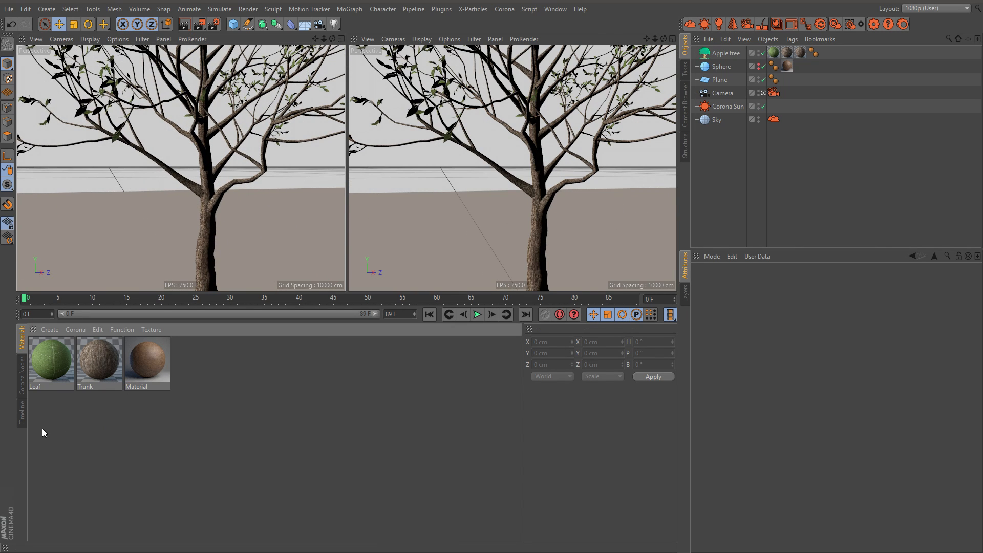
drag(93, 365, 93, 365)
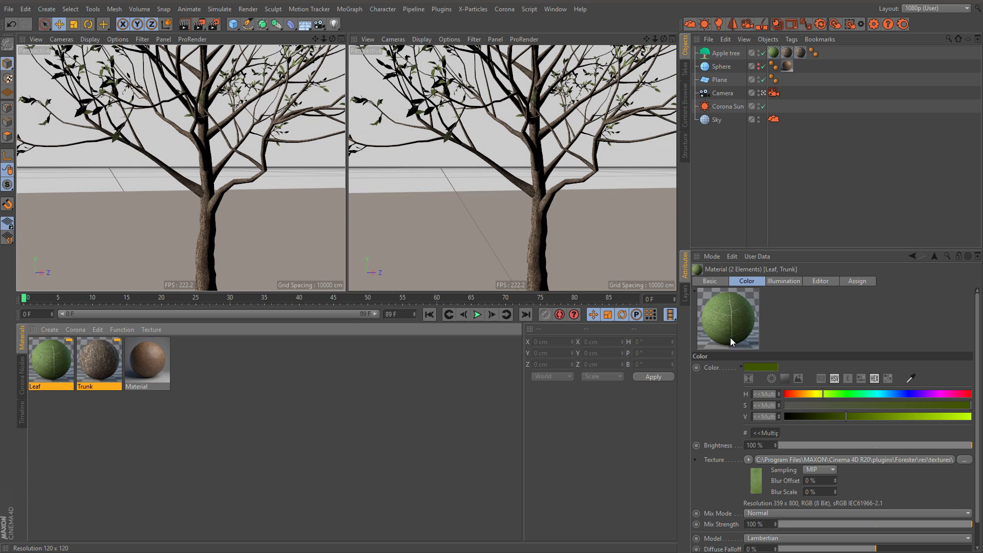
click(505, 10)
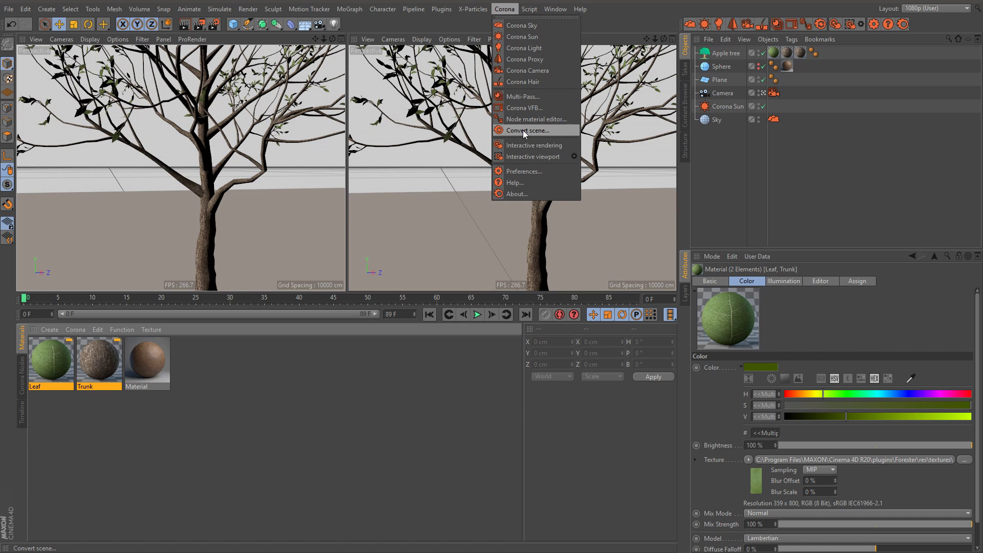
click(828, 170)
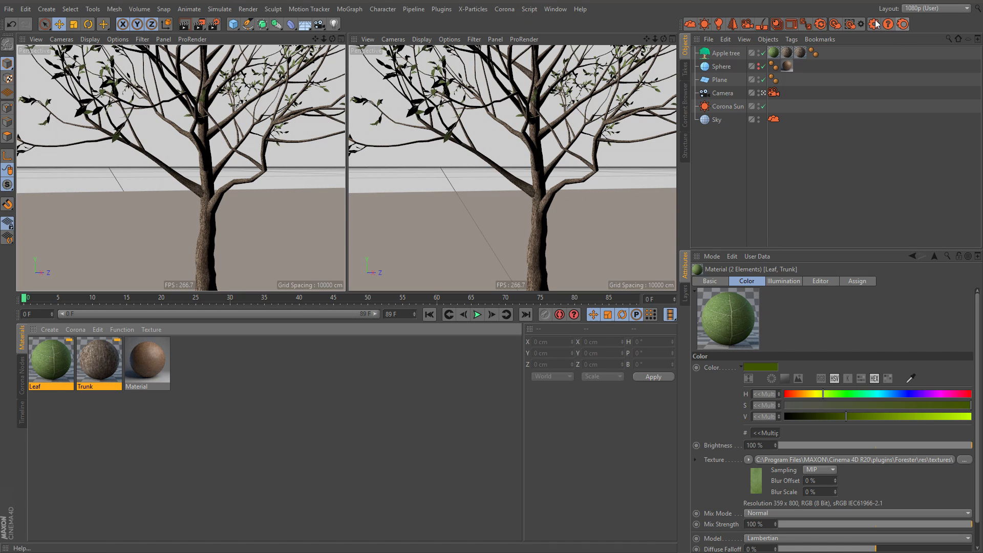
click(822, 26)
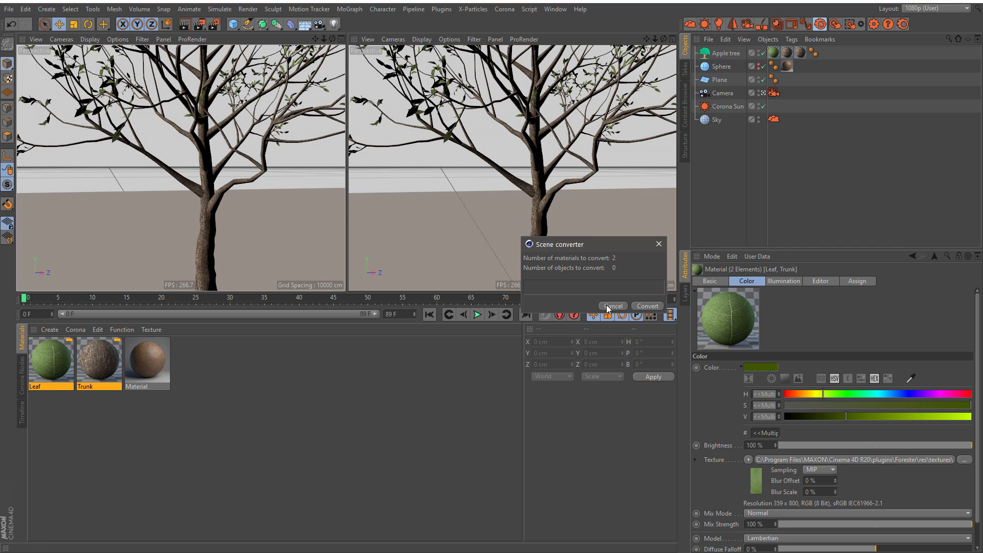
click(648, 306)
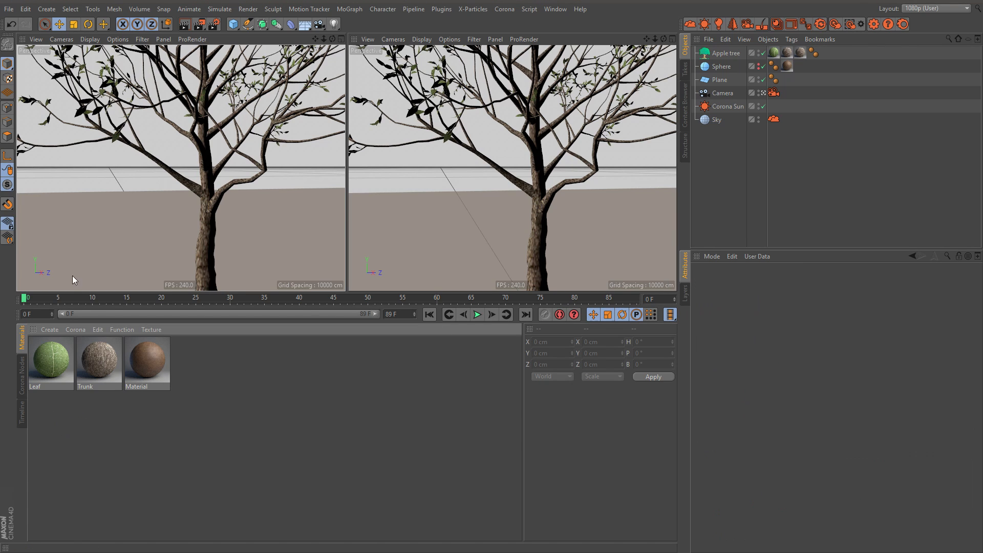
drag(44, 409, 98, 378)
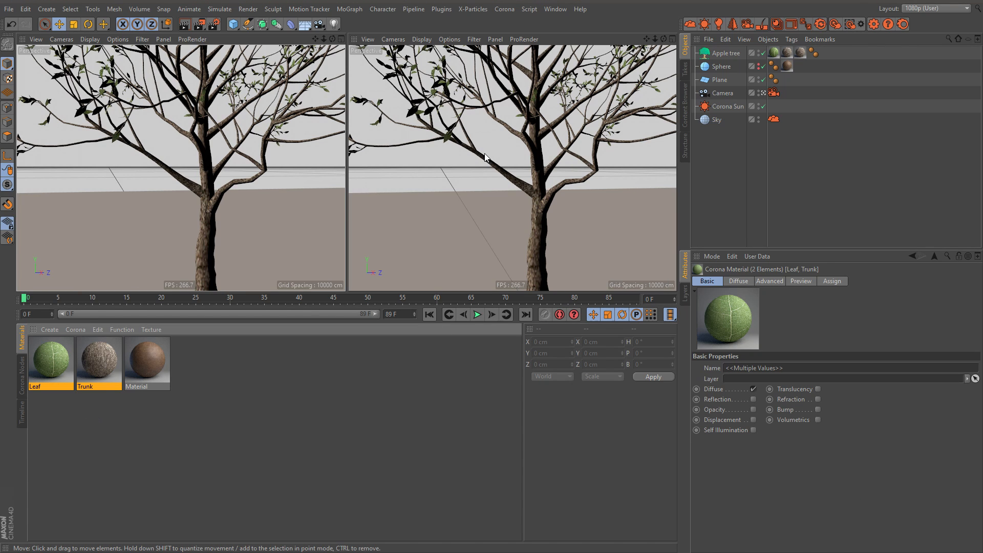
click(78, 372)
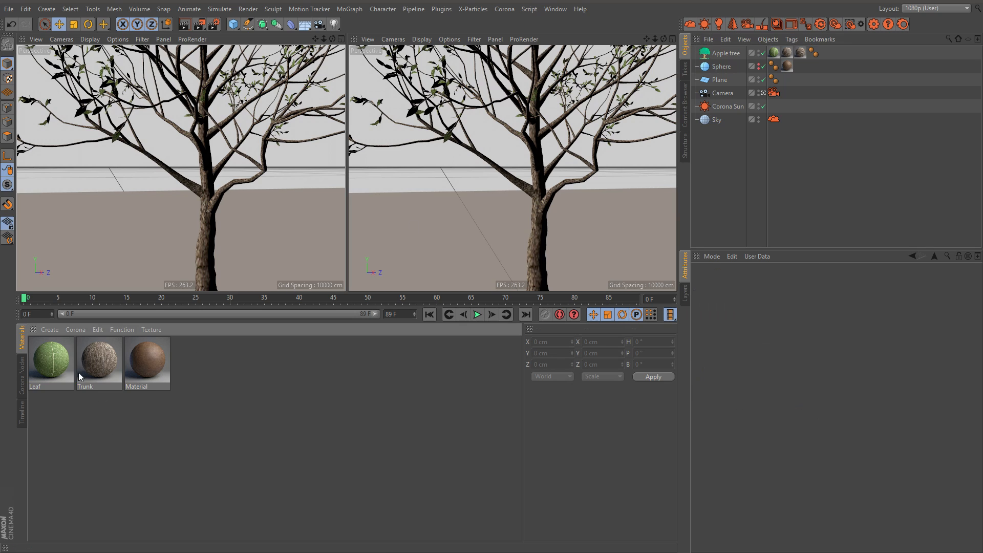
Step: Bring the Leaf material into the node editor and space its Bitmap and material nodes apart
click(23, 376)
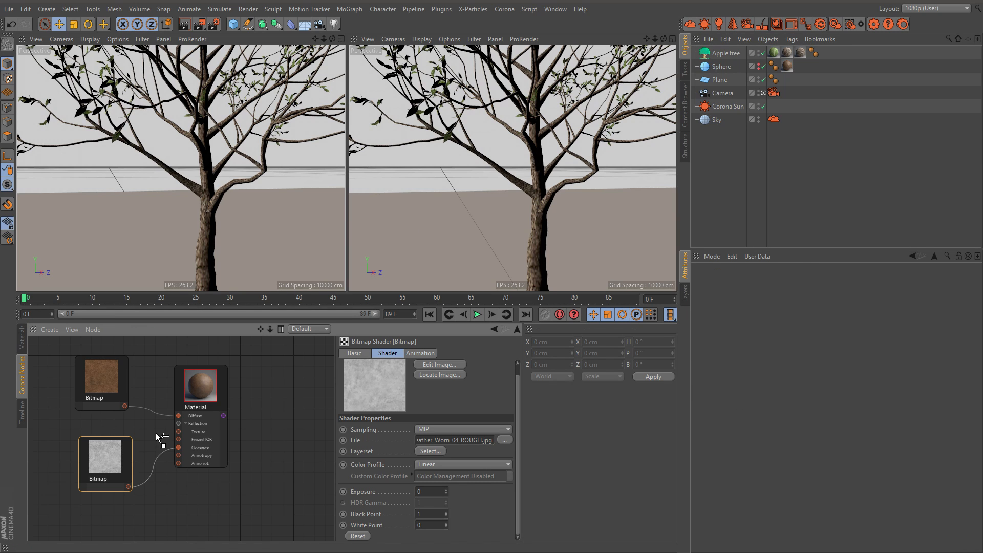
scroll(280, 427, down, 1)
middle_drag(256, 432, 238, 351)
drag(126, 465, 246, 466)
middle_drag(249, 427, 245, 325)
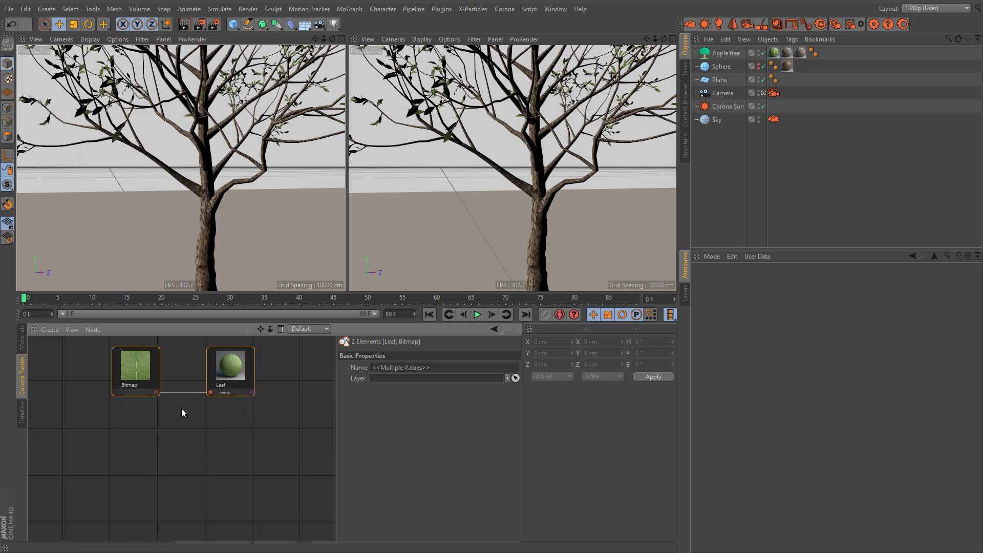
scroll(182, 408, up, 2)
drag(129, 363, 77, 377)
click(131, 378)
drag(191, 366, 242, 365)
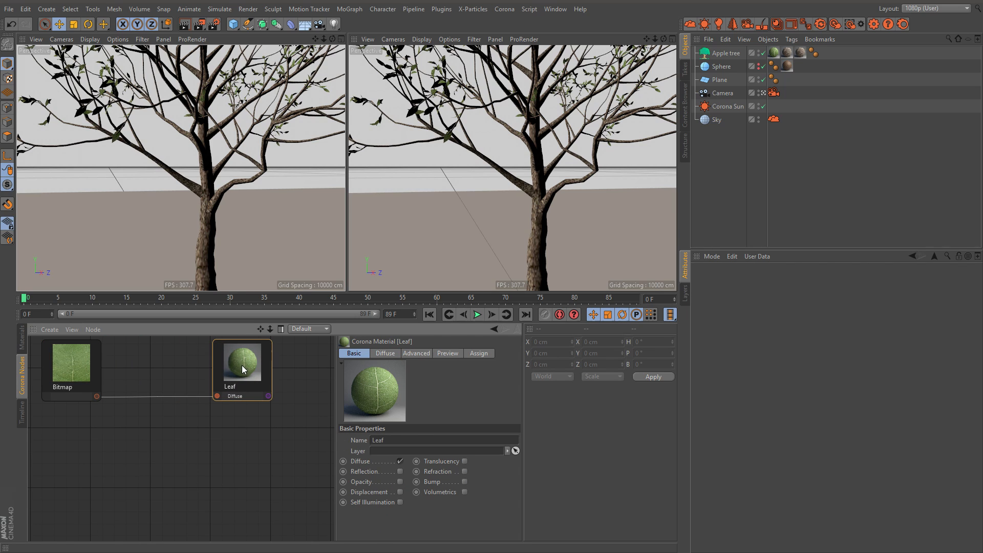
Step: Enable Translucency on the Leaf material and connect the leaf Bitmap to a new Filter shader placed below it
click(465, 461)
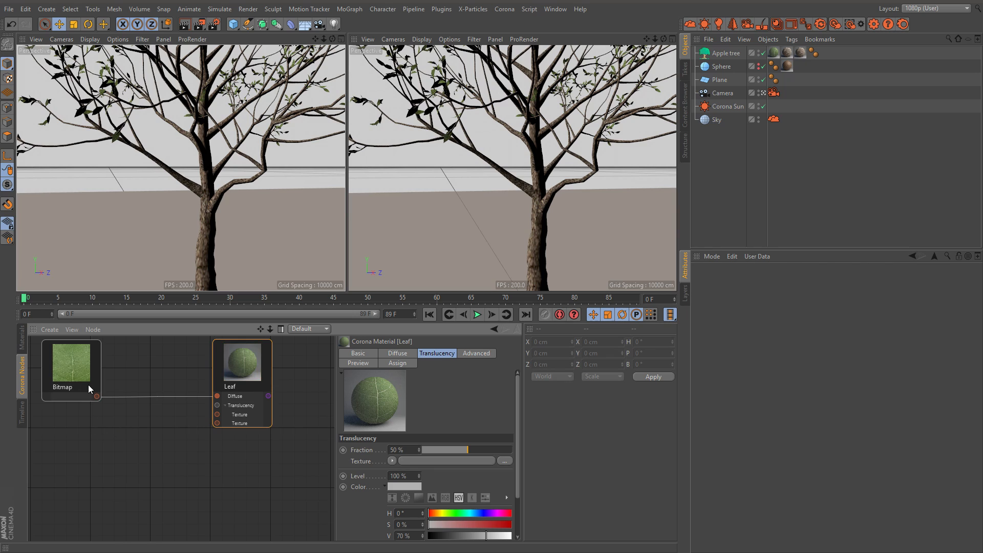
right_click(146, 432)
mouse_move(200, 451)
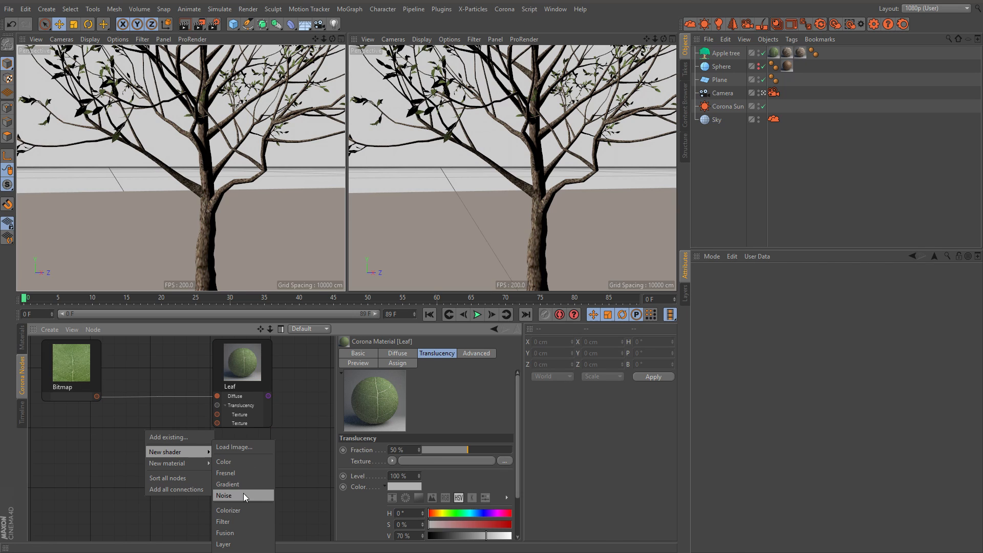
click(238, 521)
drag(96, 395, 119, 459)
drag(158, 430, 166, 434)
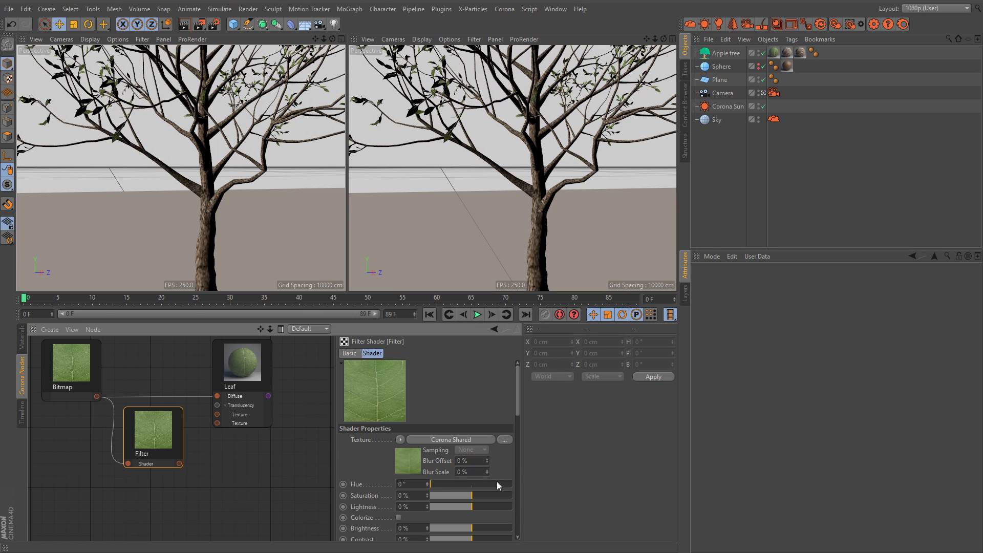
Step: Set the Filter's Hue to 334° and Saturation to 46%, and connect it to the first Translucency Texture input
mouse_move(496, 485)
mouse_down()
mouse_move(506, 484)
mouse_move(491, 495)
mouse_up()
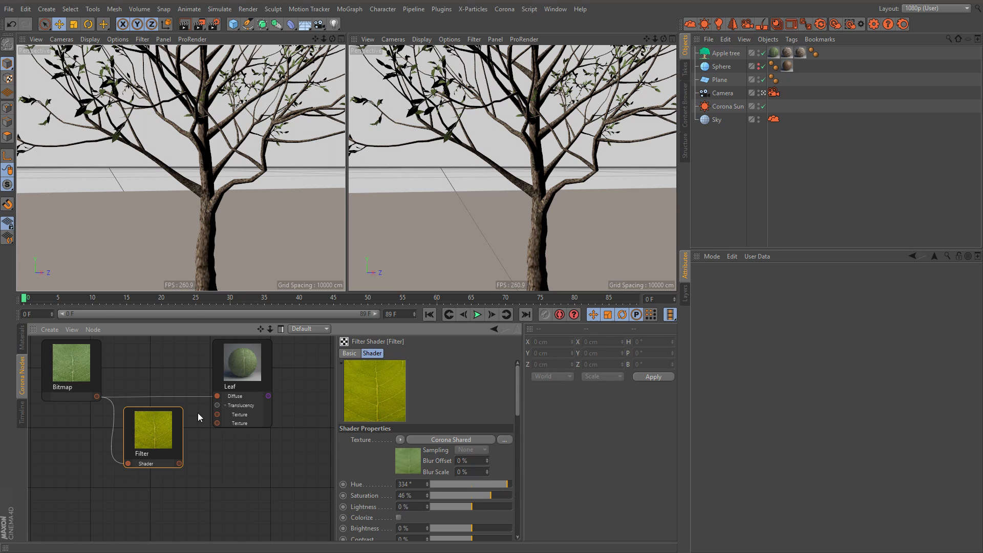
drag(179, 463, 214, 414)
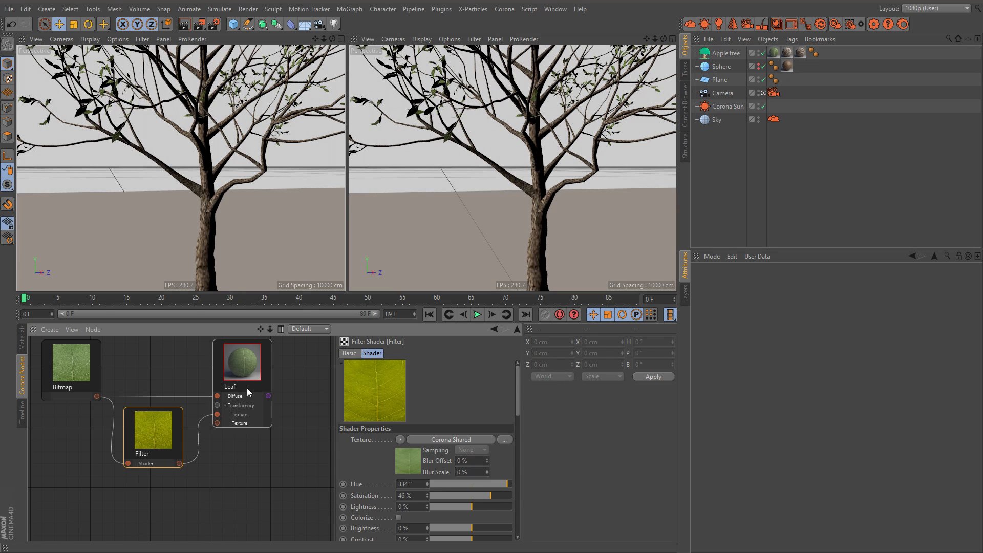
Step: Move the Filter connection to the Leaf material's second Translucency Texture input and set the translucency Fraction to 66%
click(244, 367)
click(424, 354)
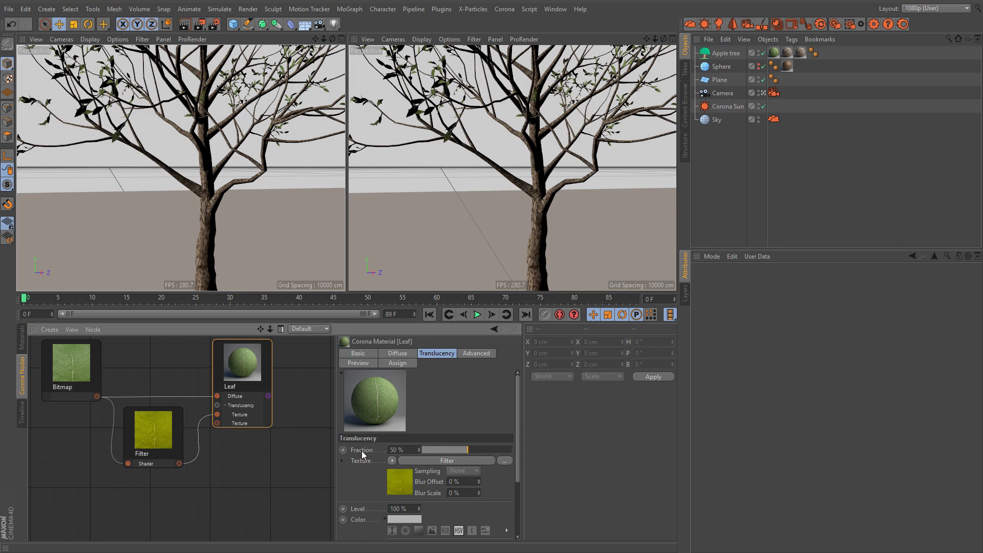
click(385, 520)
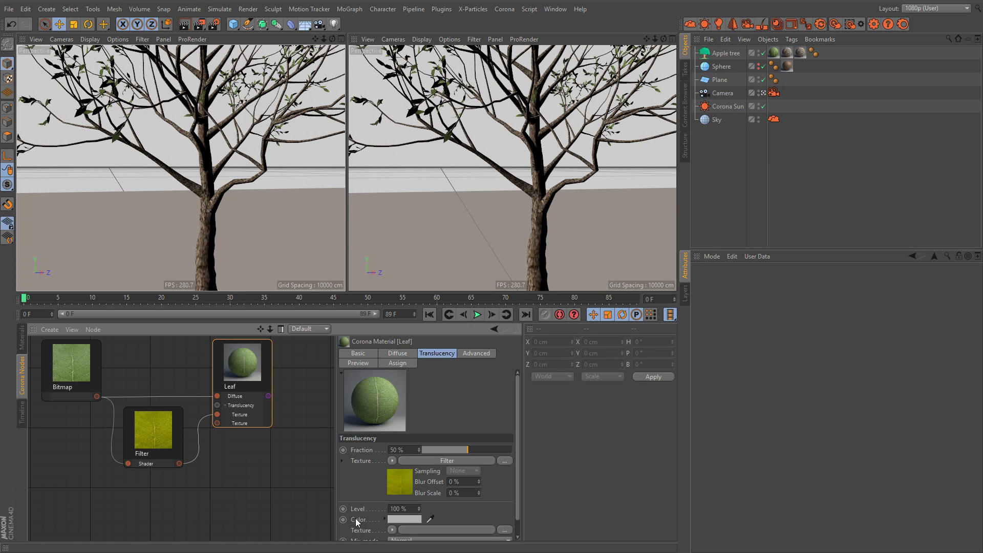
drag(216, 425, 217, 423)
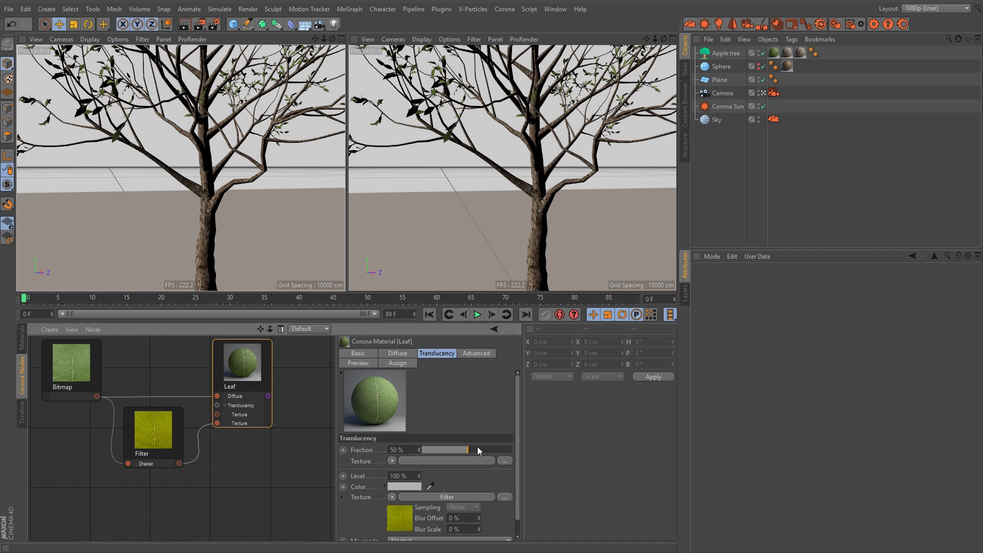
drag(478, 449, 482, 450)
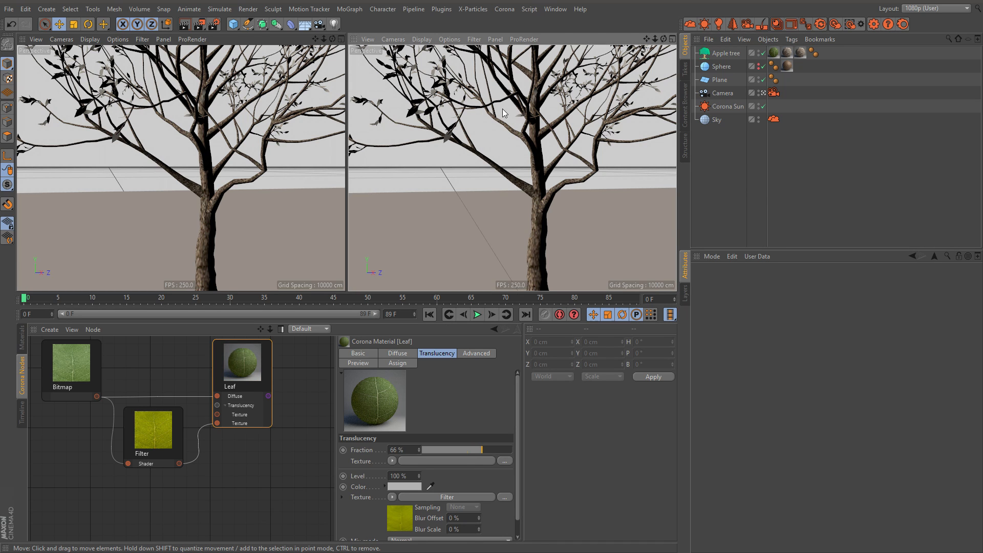
Step: Start interactive Corona rendering in the viewport and view the tree's translucent leaves from close up and farther back
alt+middle_drag(238, 104, 287, 174)
alt+right_drag(286, 174, 153, 177)
alt+drag(153, 176, 127, 133)
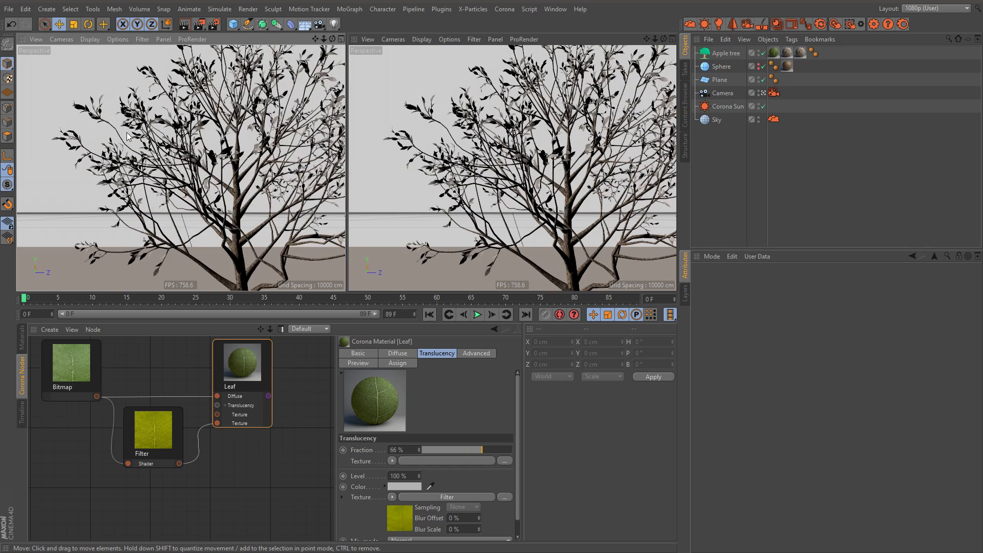
alt+middle_drag(127, 132, 202, 140)
alt+right_drag(202, 140, 272, 143)
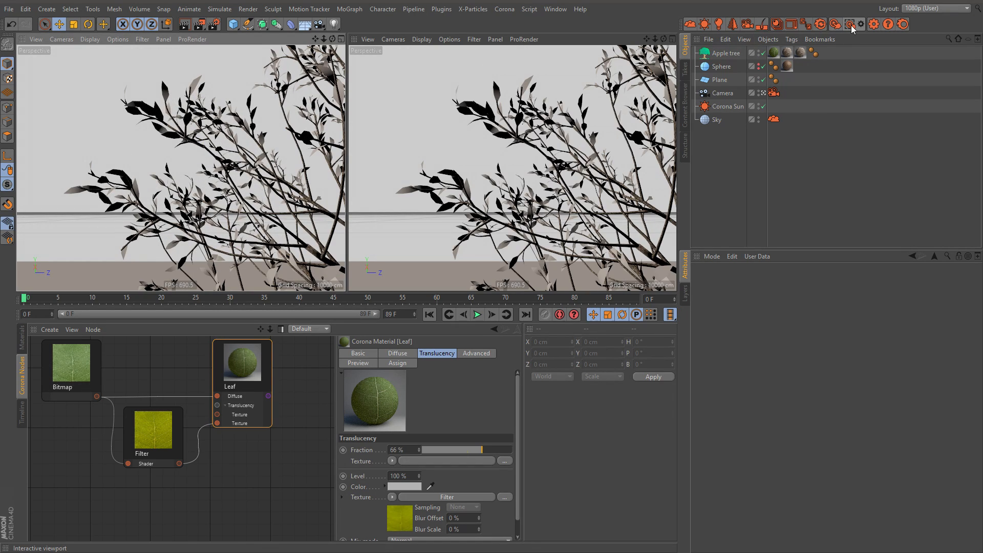
click(849, 25)
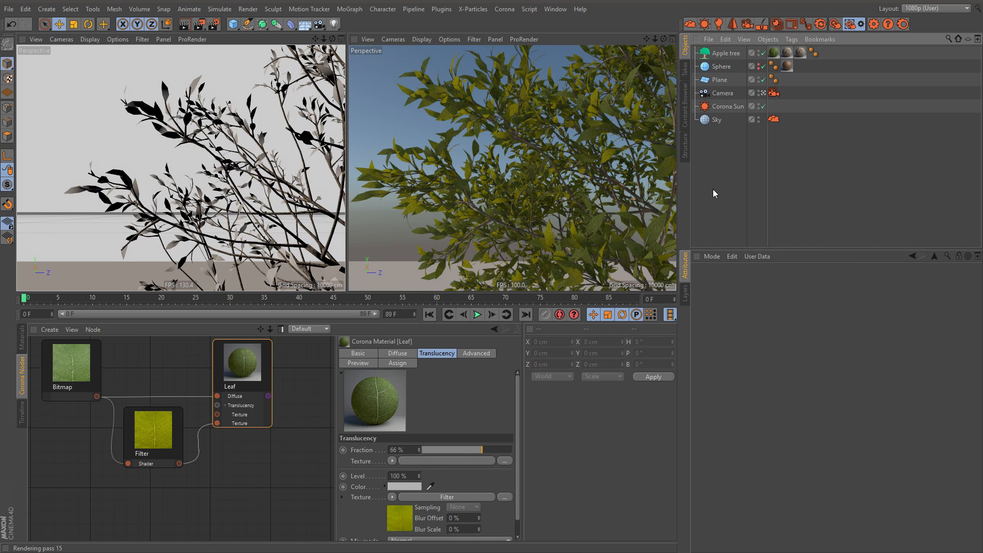
alt+drag(191, 137, 220, 138)
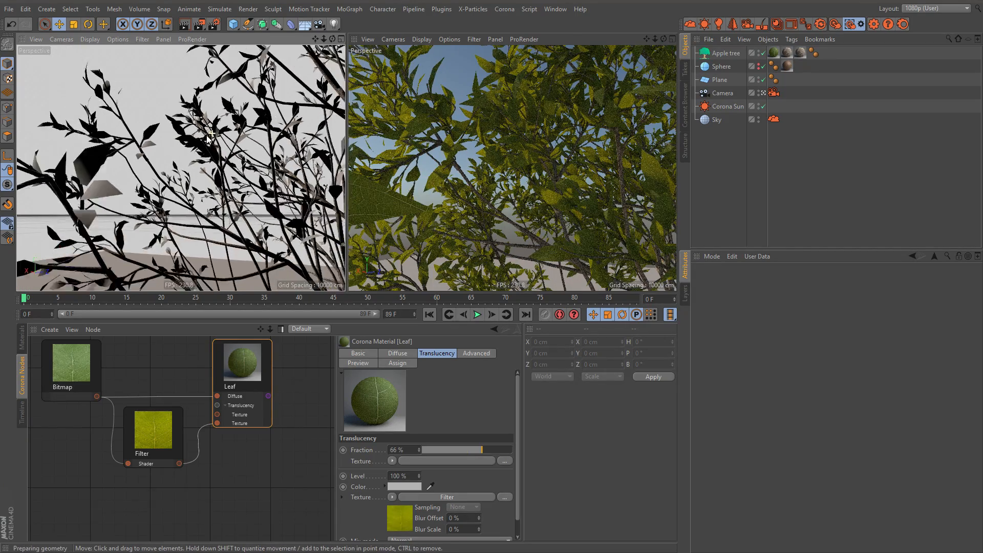
alt+right_drag(206, 135, 185, 142)
alt+drag(229, 131, 157, 133)
alt+middle_drag(261, 92, 154, 182)
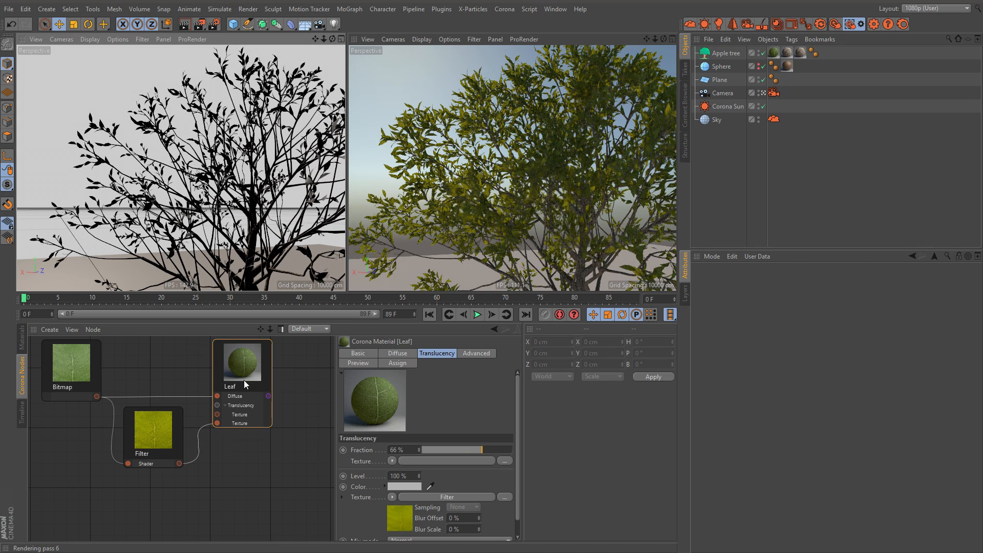
Step: Enable Reflection on the Leaf material and lower its reflection Glossiness
click(358, 353)
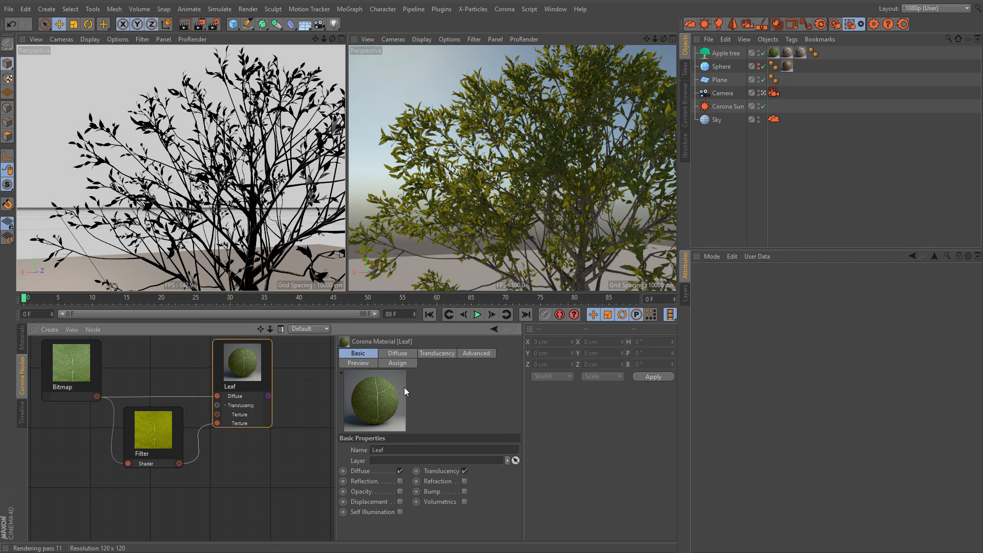
click(399, 481)
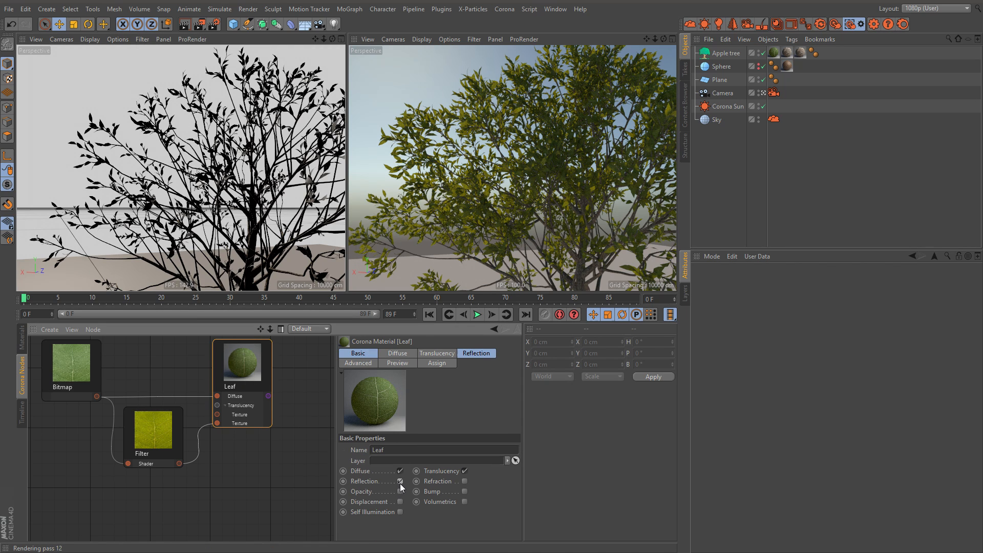
click(479, 354)
drag(520, 434, 518, 513)
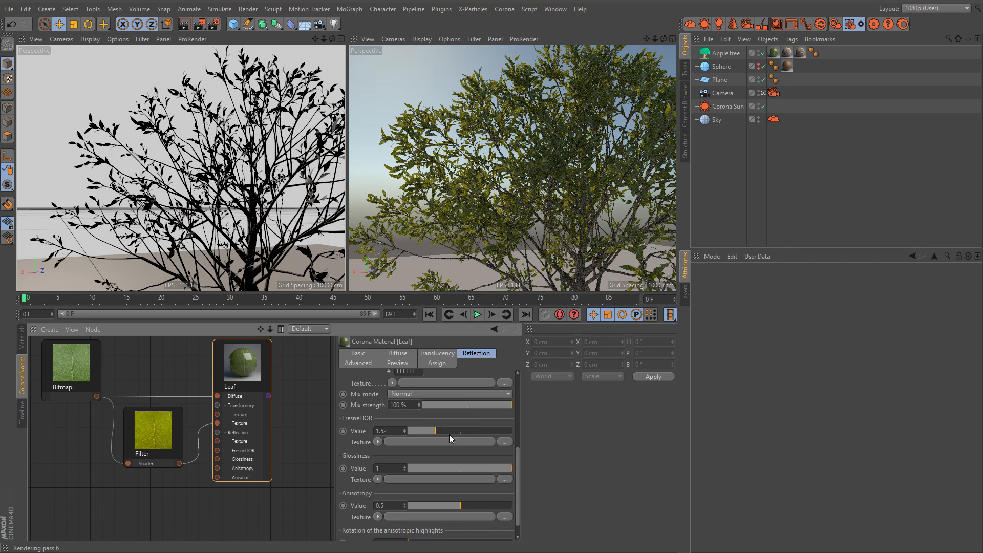
drag(494, 468, 478, 469)
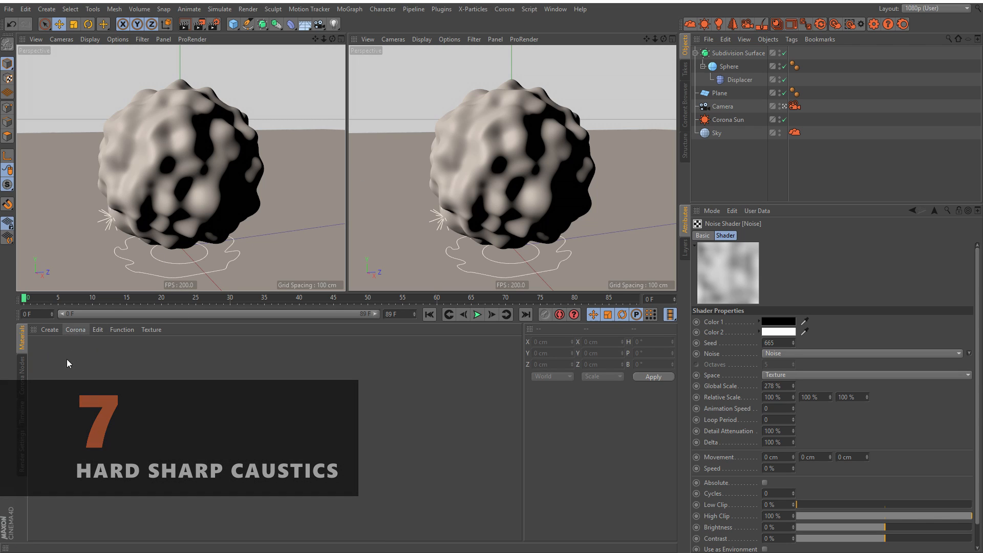
Step: Create a Corona glass material with Diffuse off, Reflection and Refraction on, and Caustic (slow) enabled in its refraction behavior
click(75, 330)
click(100, 346)
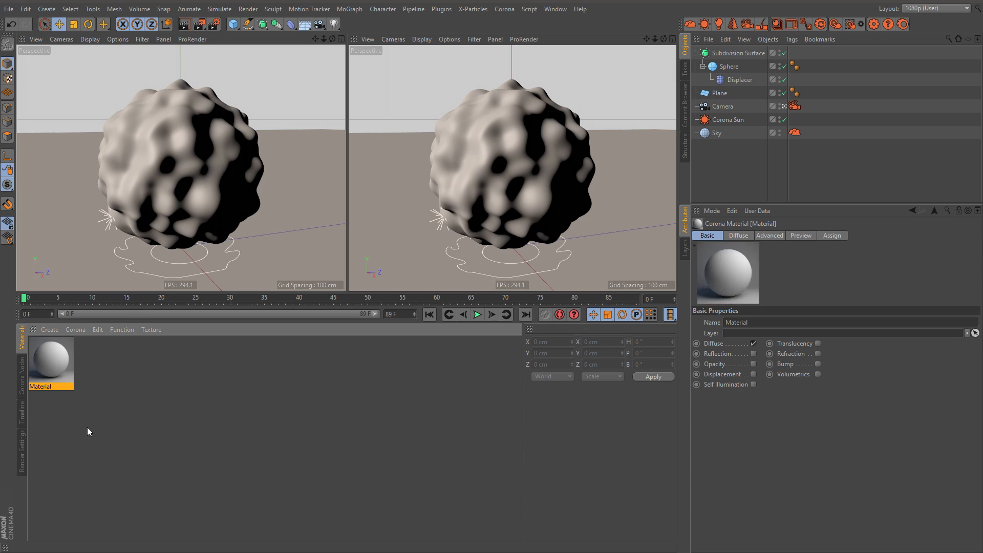
click(753, 343)
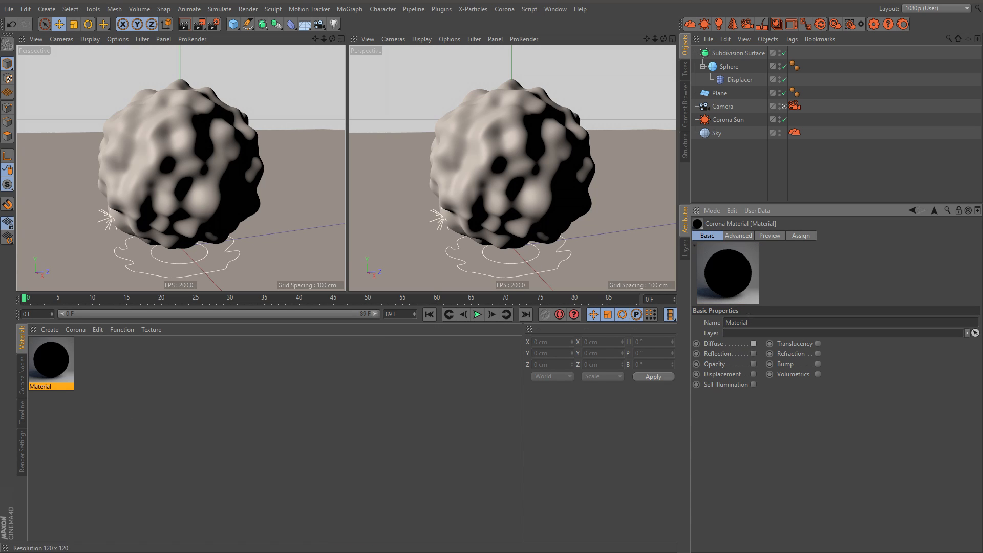
click(752, 354)
click(707, 236)
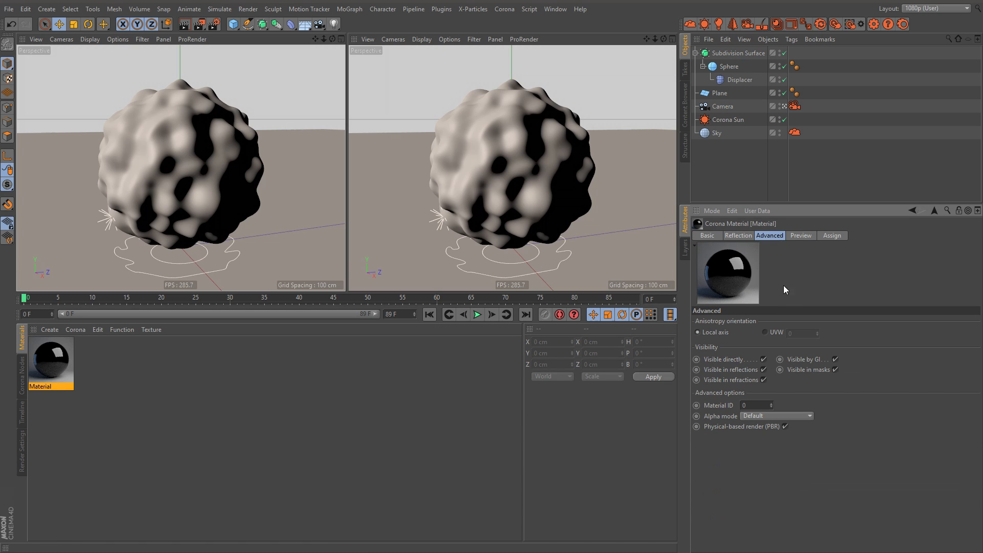
click(817, 354)
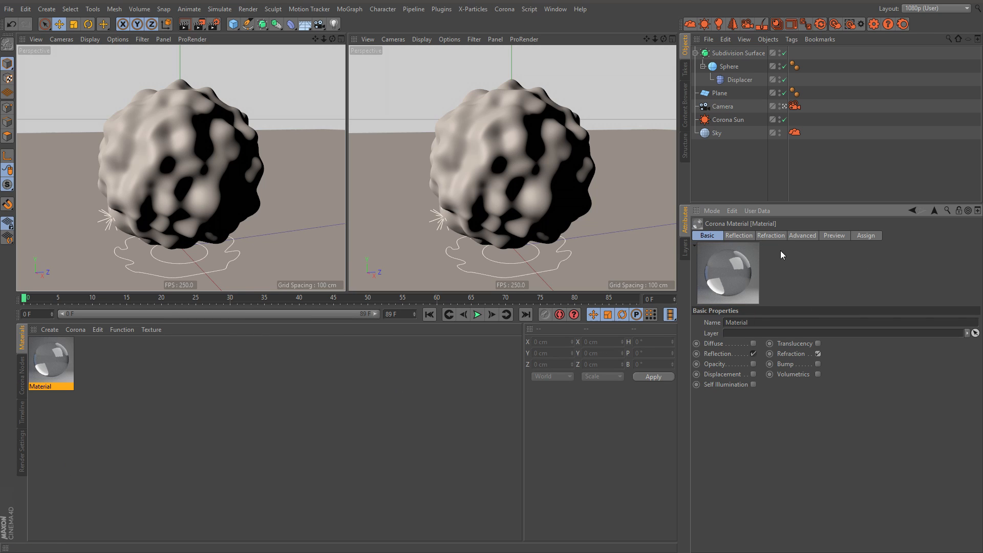
click(770, 236)
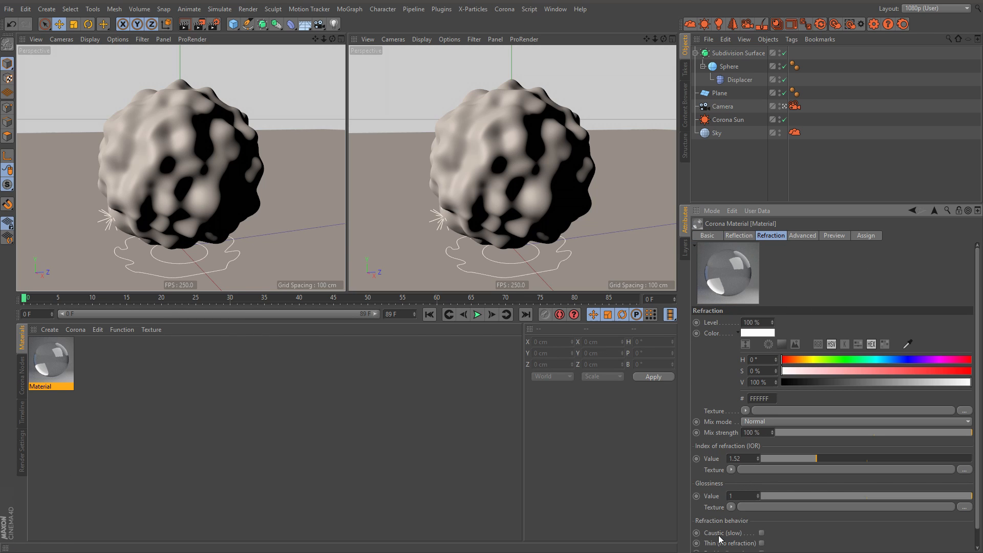
click(761, 534)
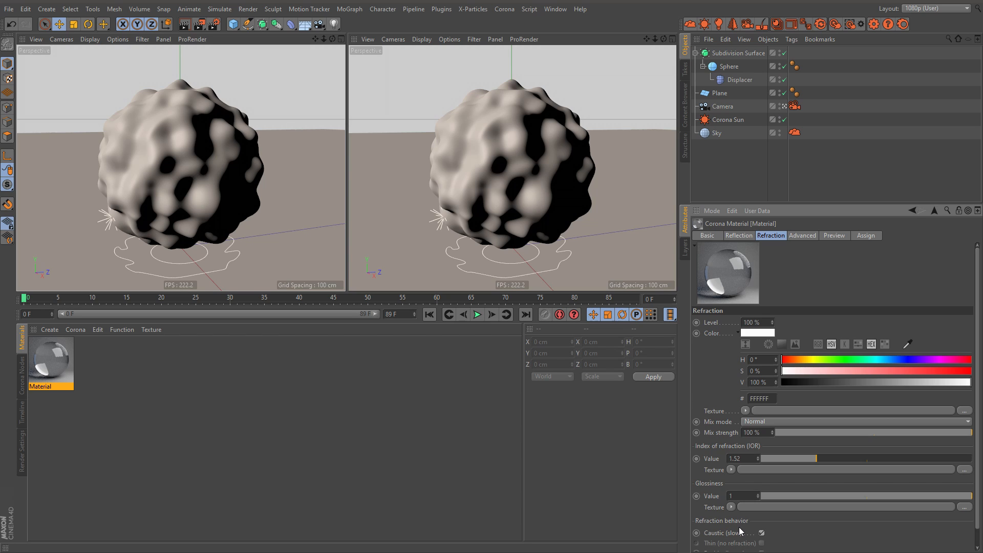
Step: Enable the Fast caustics solver in Corona's performance render settings
click(23, 377)
click(22, 455)
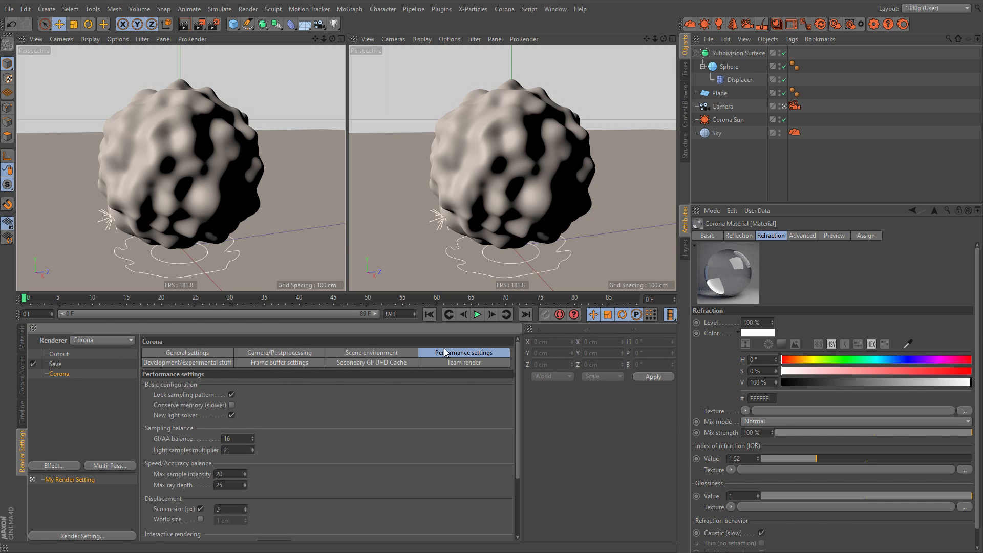
drag(518, 420, 519, 480)
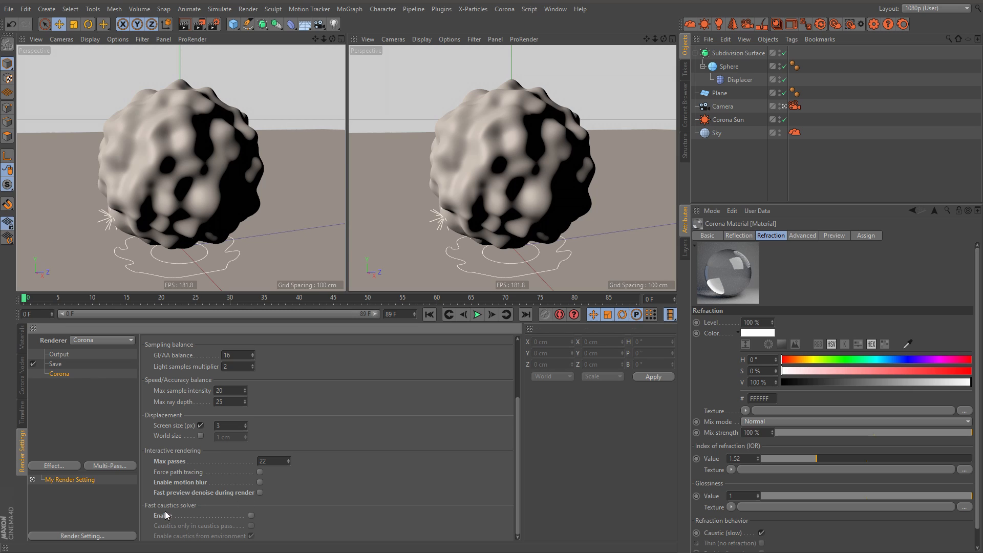
click(251, 515)
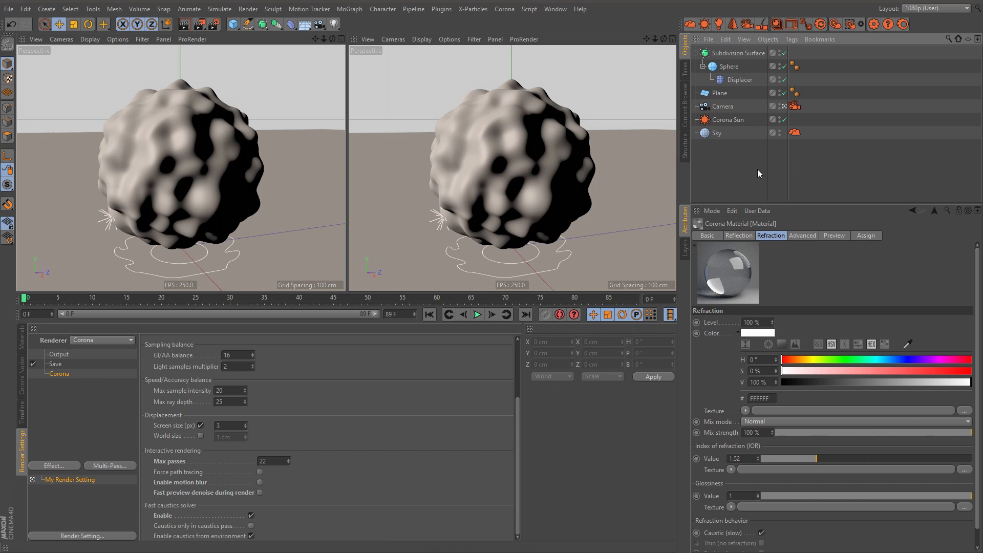
Step: Apply the glass material to the Sphere and briefly toggle its Displacer off and on
click(21, 341)
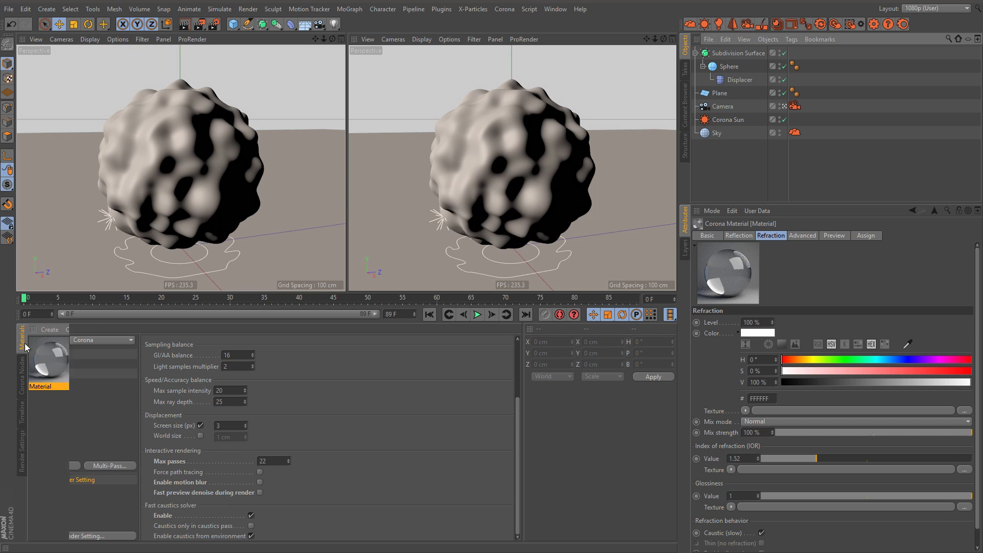
drag(510, 164, 731, 67)
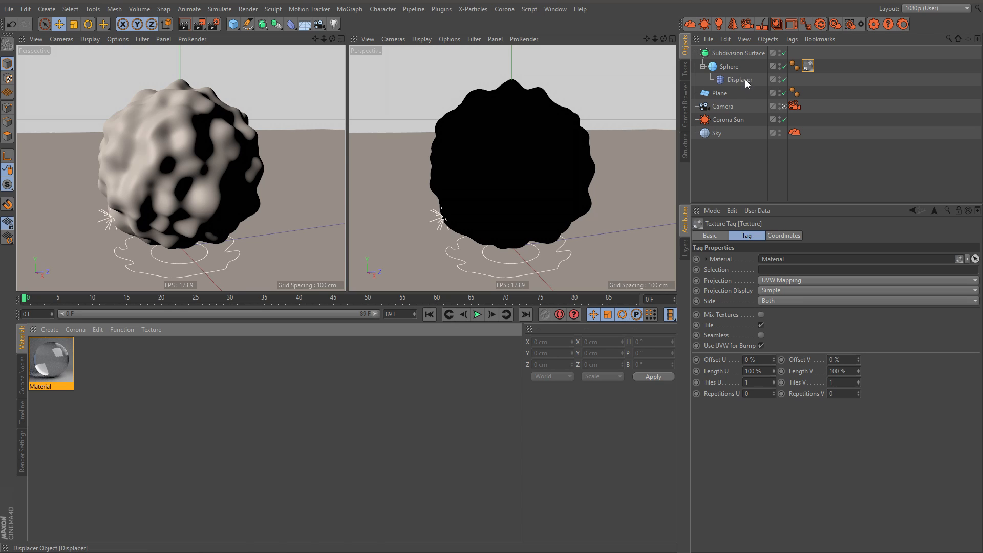
click(740, 79)
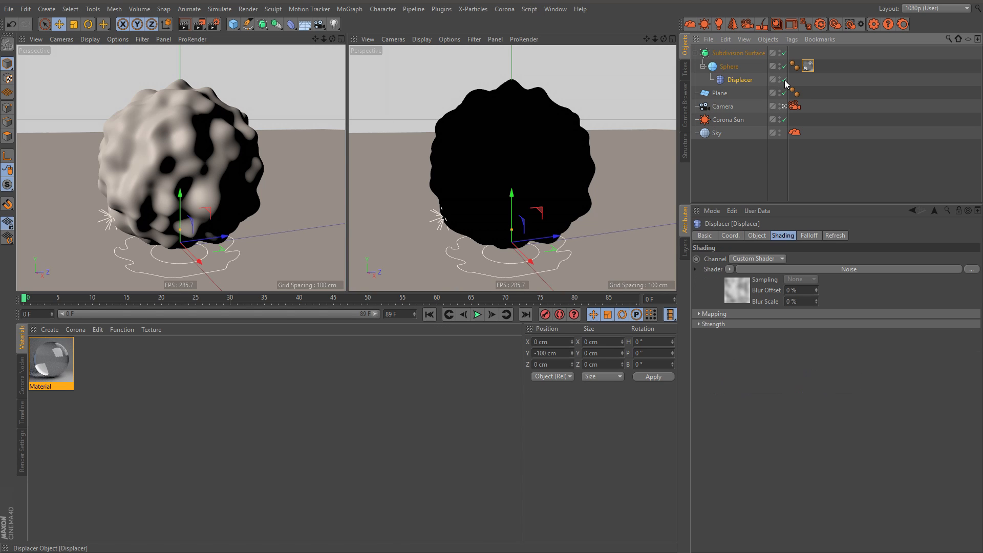
click(783, 79)
click(784, 79)
click(739, 151)
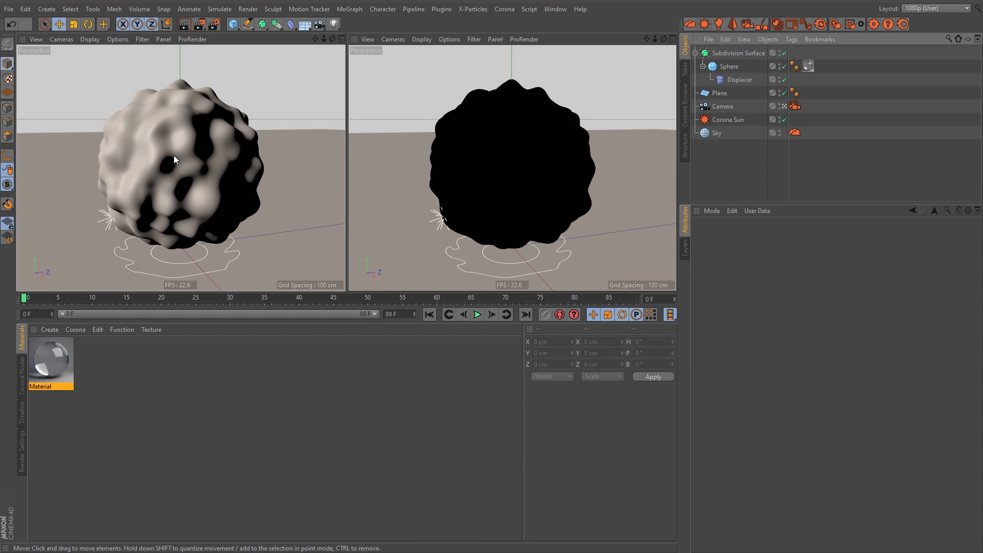
Step: Frame the displaced glass sphere and start interactive Corona rendering to preview its caustics
mouse_move(196, 145)
alt+mouse_down()
mouse_move(223, 155)
mouse_move(190, 147)
alt+mouse_up()
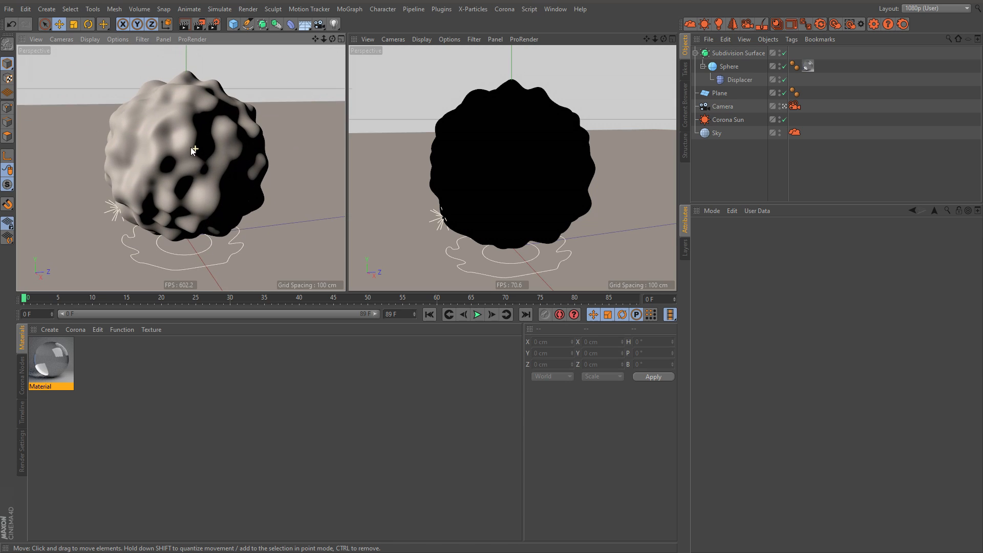
alt+middle_drag(192, 146, 201, 157)
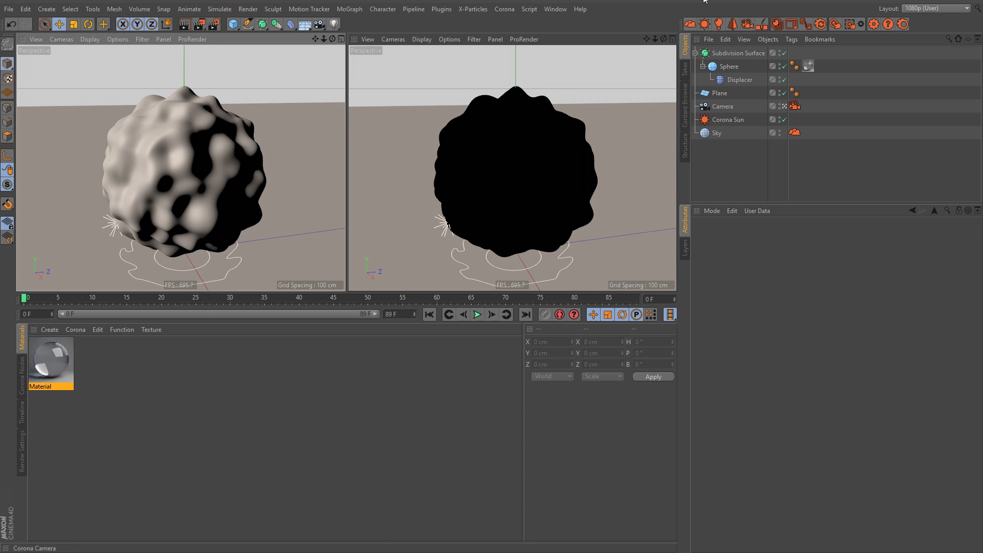
click(848, 26)
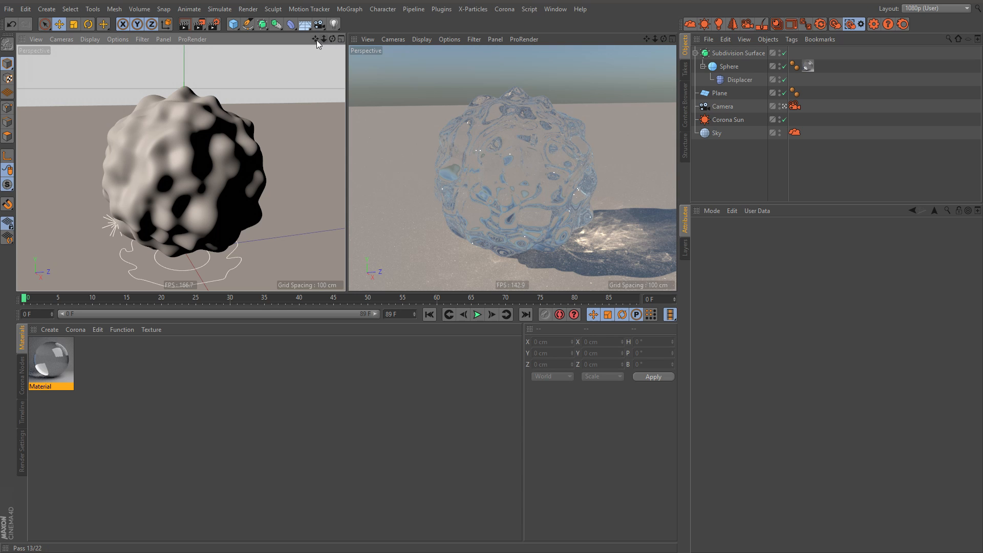
drag(316, 39, 272, 25)
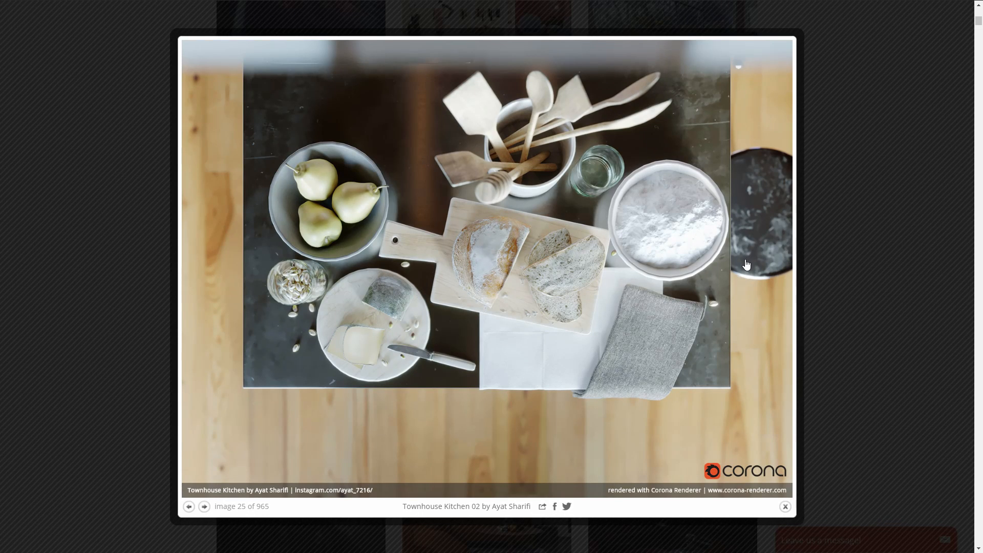
Step: Browse farther down the Corona Renderer gallery and view several full-size renders in sequence, starting with the Ikea Kitchen image
click(844, 215)
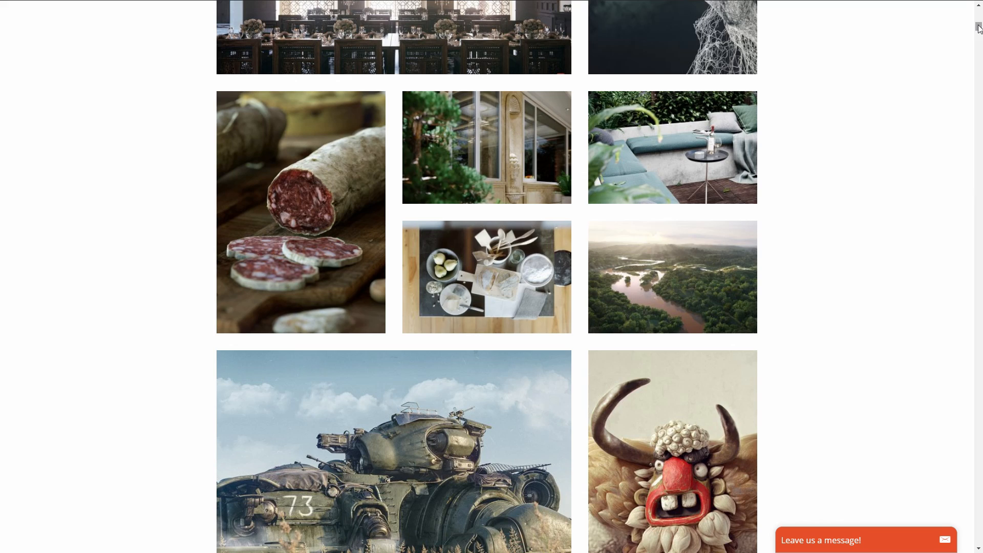
mouse_move(978, 27)
mouse_down()
mouse_move(978, 12)
mouse_move(978, 36)
mouse_up()
scroll(671, 46, up, 3)
click(413, 179)
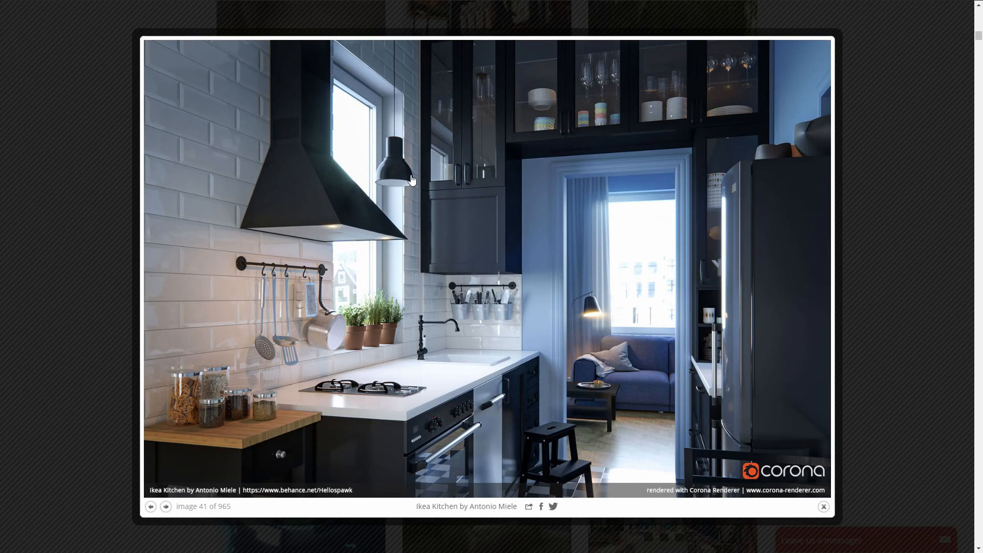
click(412, 178)
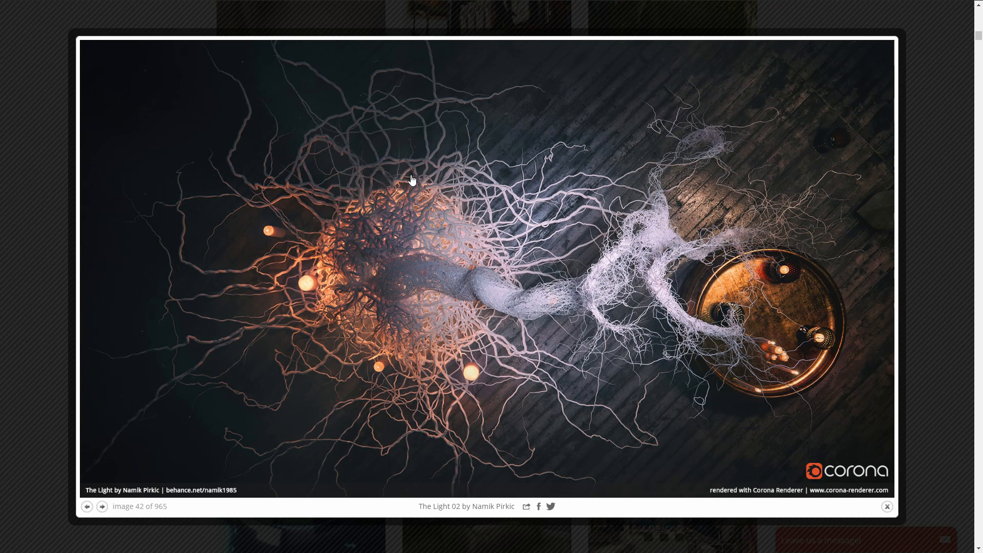
click(412, 178)
click(412, 178)
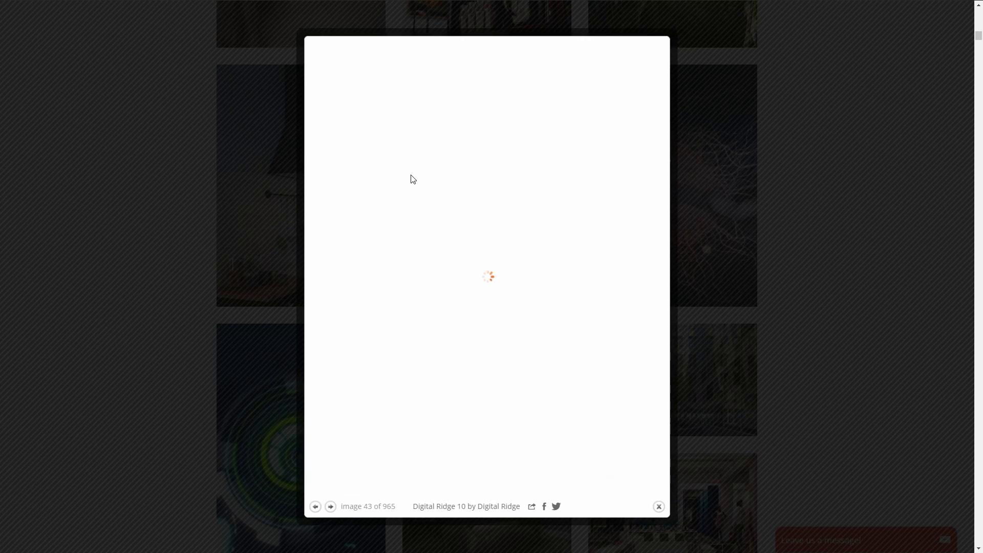
click(412, 178)
click(412, 178)
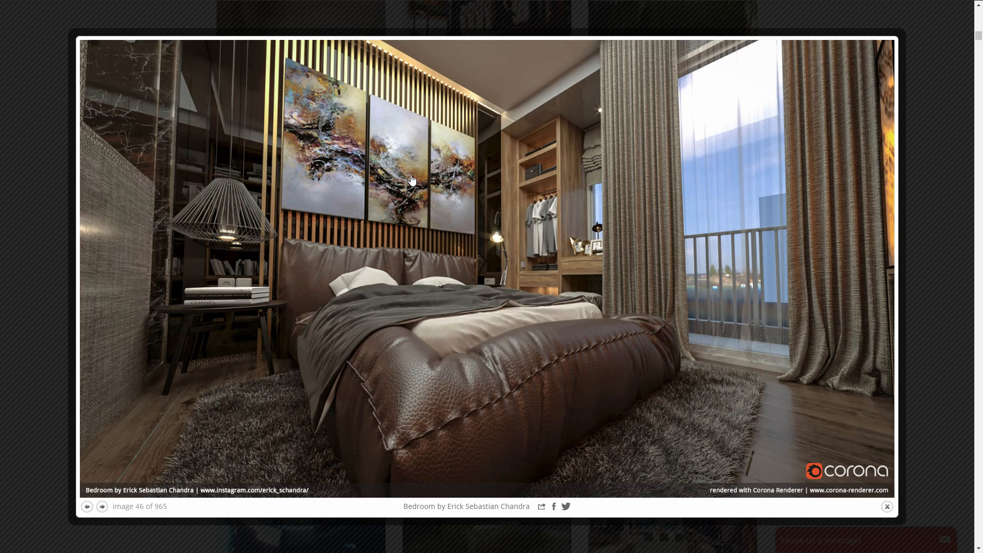
Step: View the full-size gallery renders from the bedroom through to the Guest House image, close the viewer and browse farther through more renders
click(412, 178)
click(412, 178)
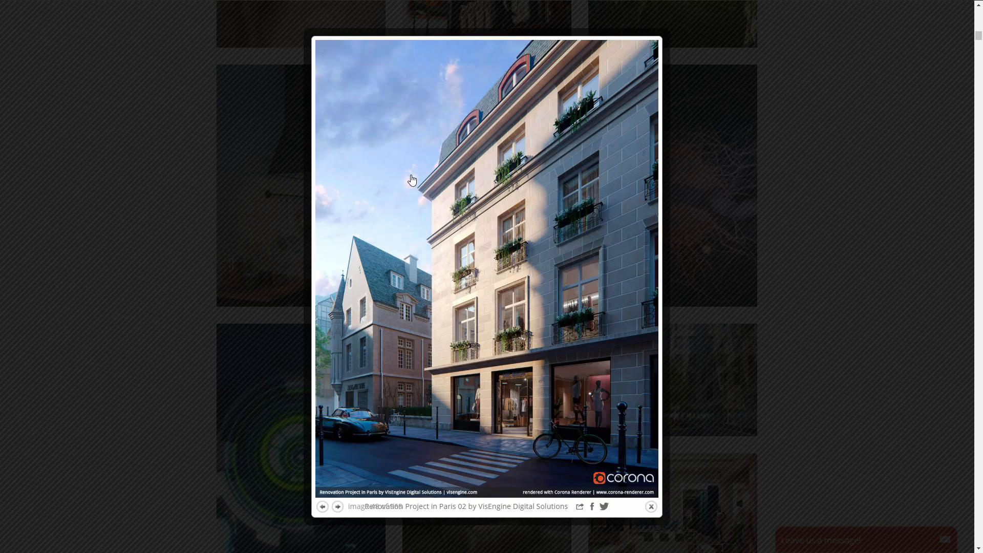
click(412, 178)
click(412, 178)
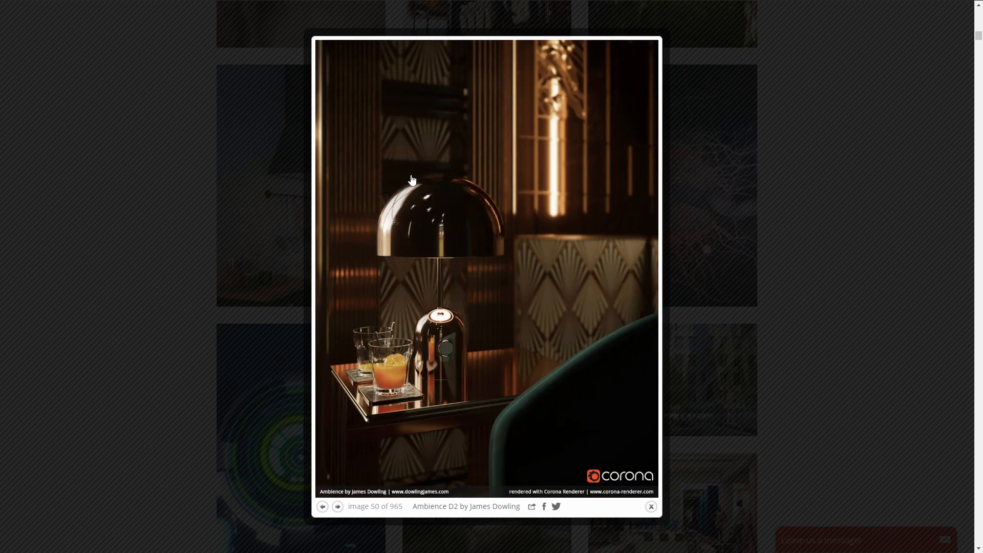
click(412, 178)
click(412, 179)
click(412, 180)
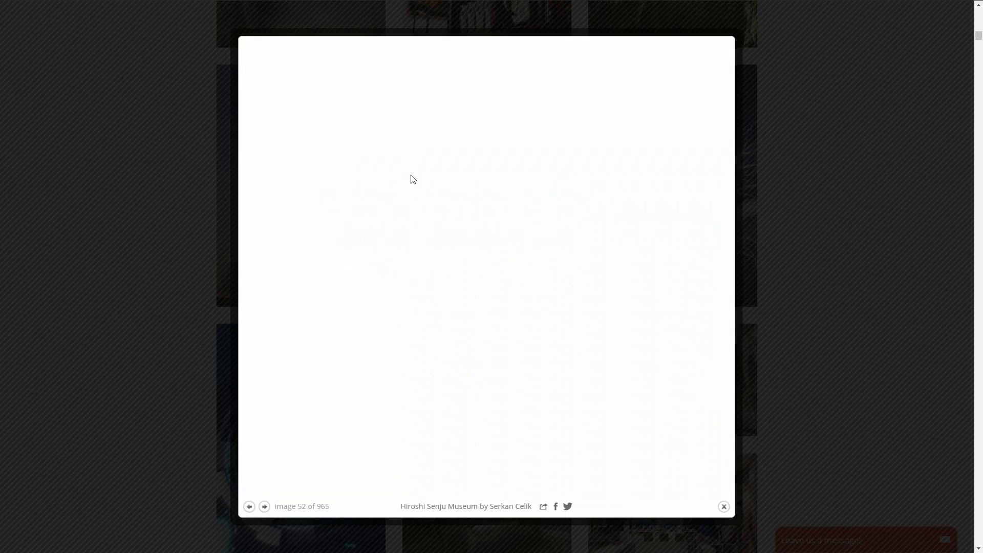
click(412, 180)
key(Right)
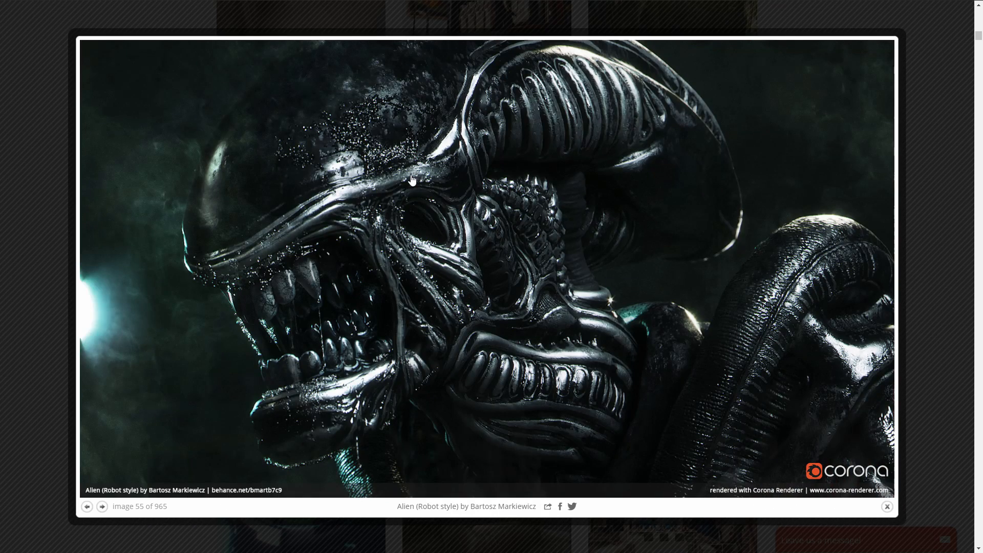
key(Left)
click(412, 180)
click(412, 180)
click(412, 179)
click(412, 180)
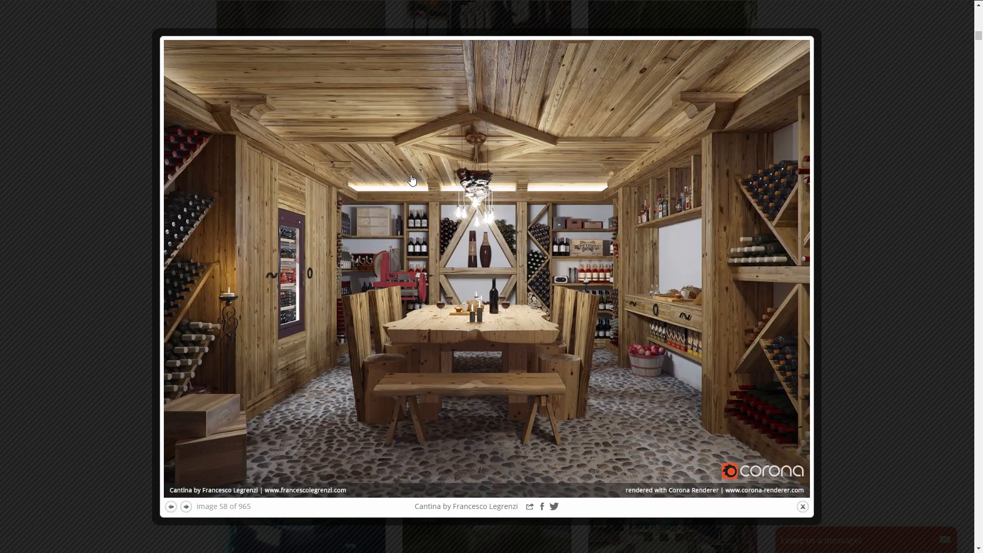
click(412, 180)
click(939, 181)
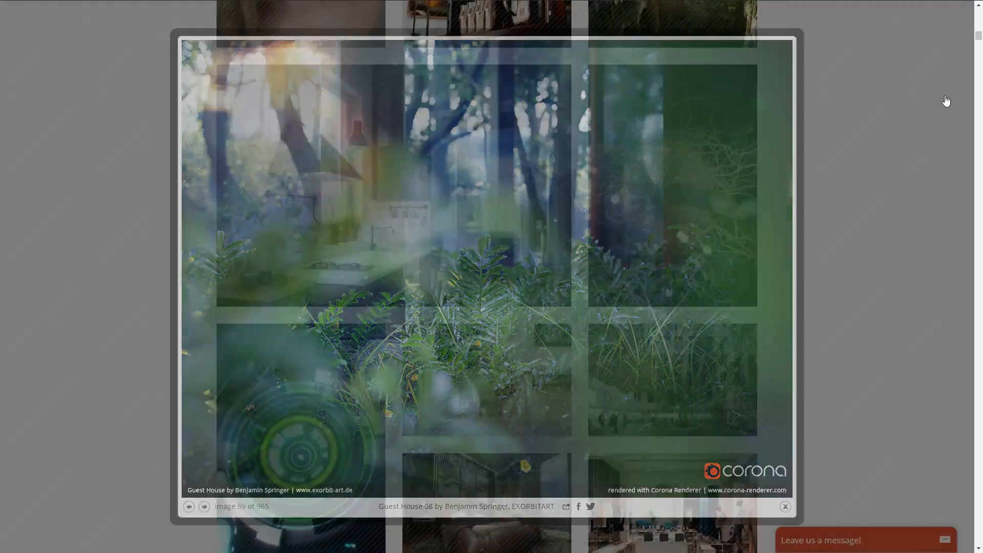
drag(977, 42, 978, 64)
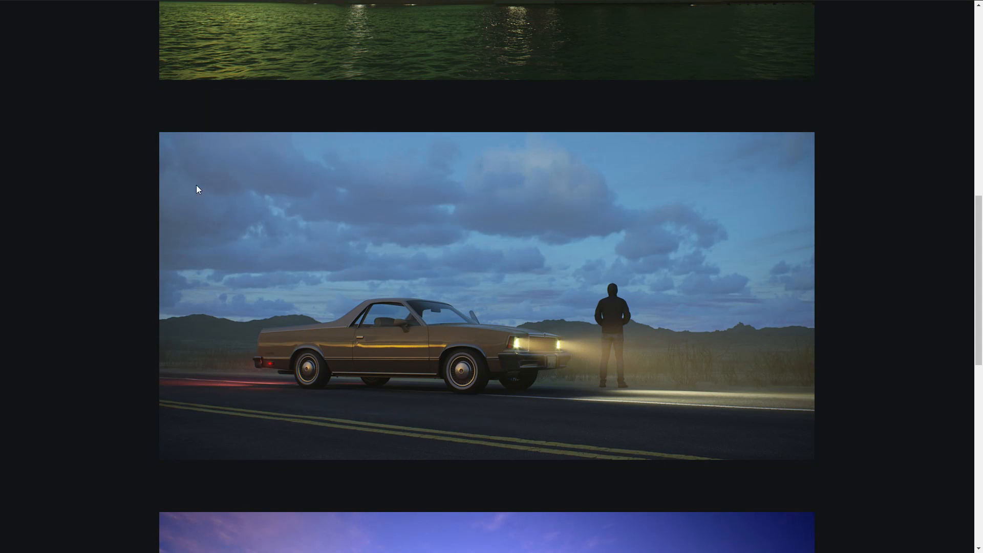
mouse_move(976, 228)
mouse_down()
mouse_move(978, 45)
mouse_move(977, 235)
mouse_up()
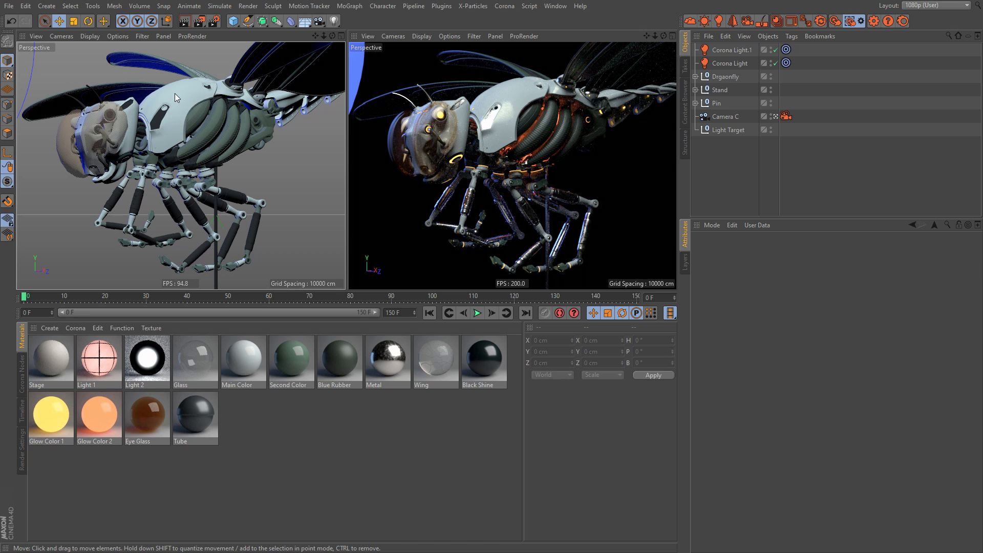
Step: Orbit around the dragonfly model to preview its opposite side in Corona's interactive viewport
alt+drag(195, 110, 166, 119)
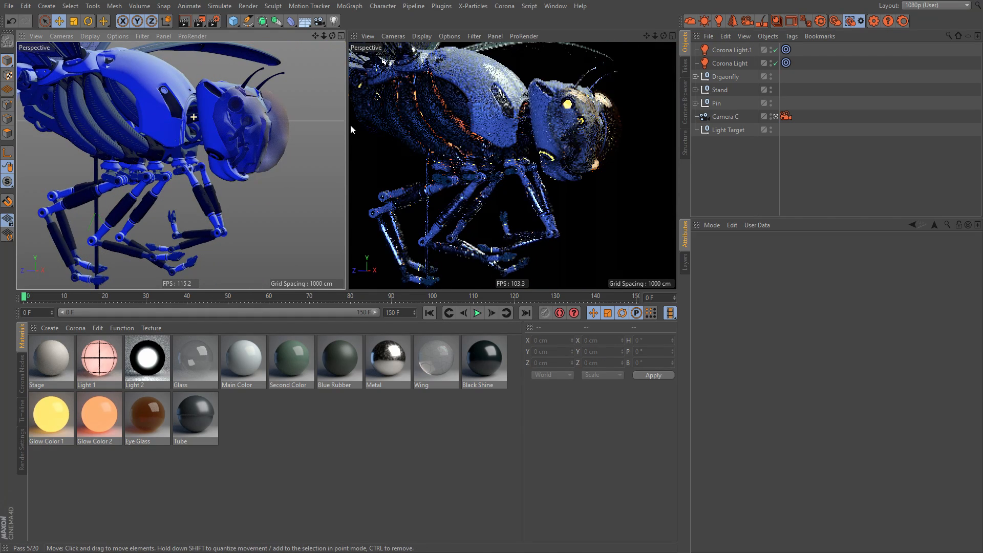
scroll(231, 119, up, 2)
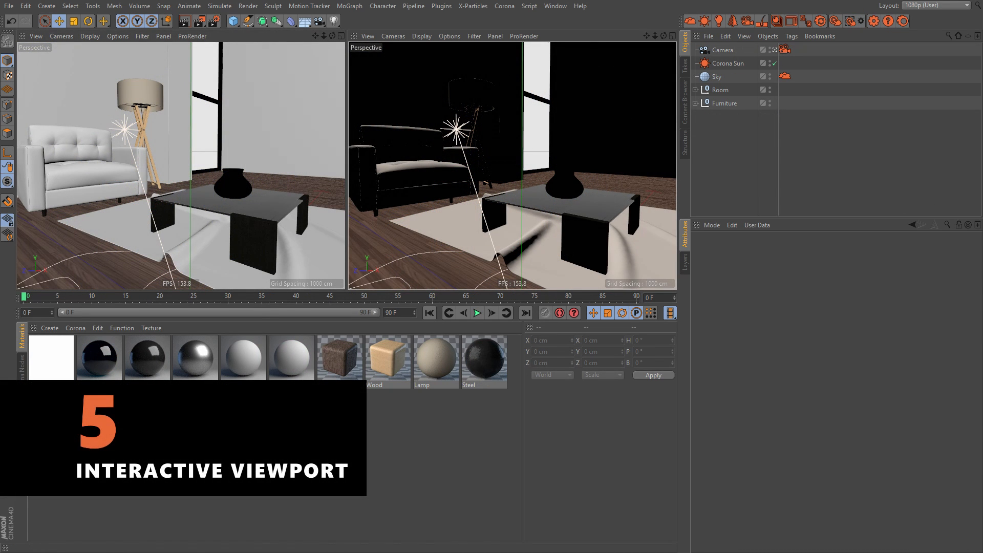
Step: Look over Corona's available commands, including Interactive viewport, and reframe the sofa and table in the room scene
click(498, 5)
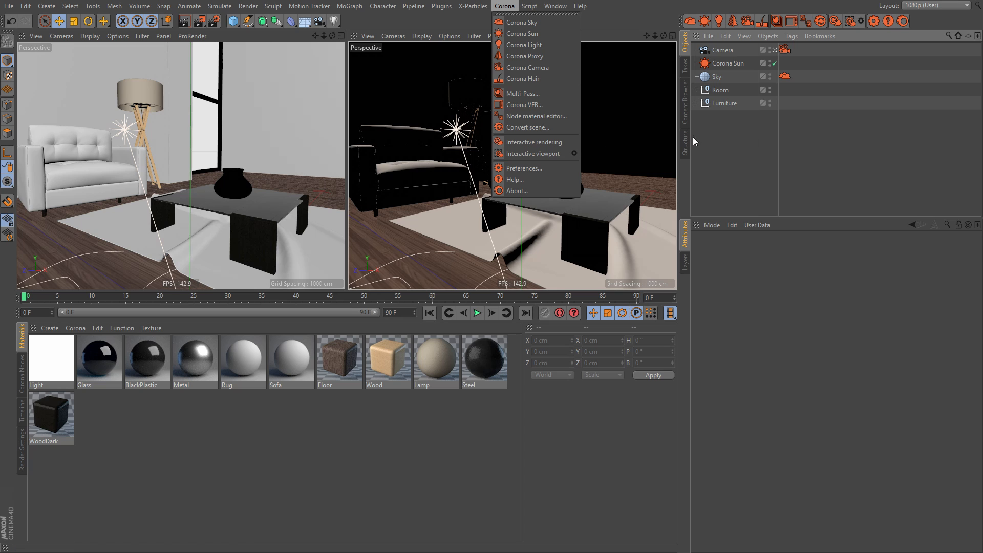
click(740, 154)
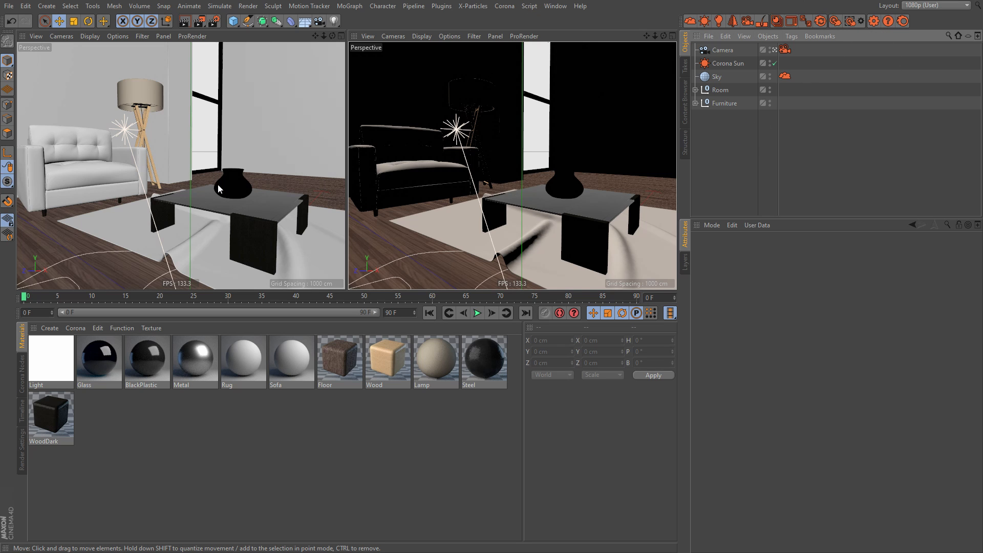
mouse_move(211, 198)
alt+mouse_down()
mouse_move(201, 197)
mouse_move(228, 198)
alt+mouse_up()
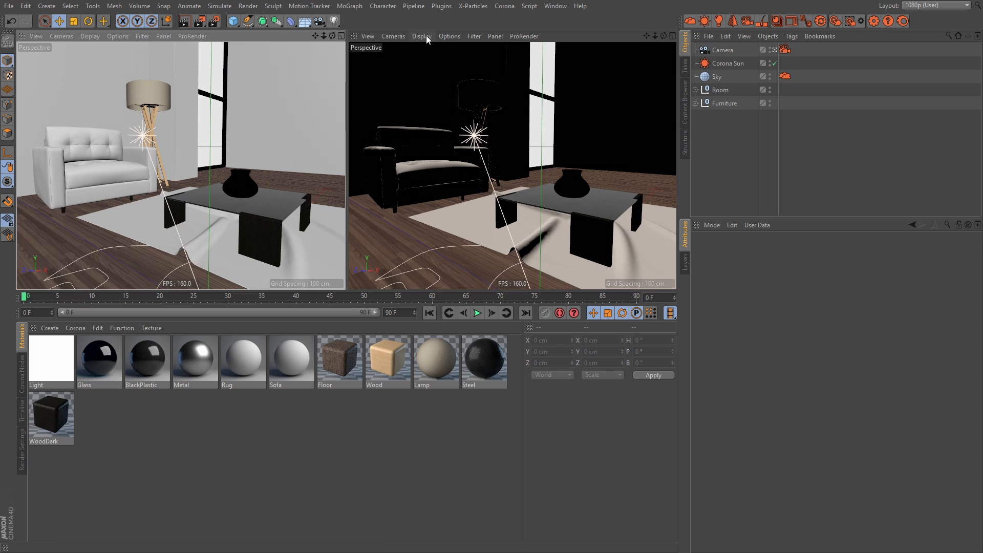
Step: Open a new floating view panel, inspect its Use as Render View option and close the panel
click(555, 6)
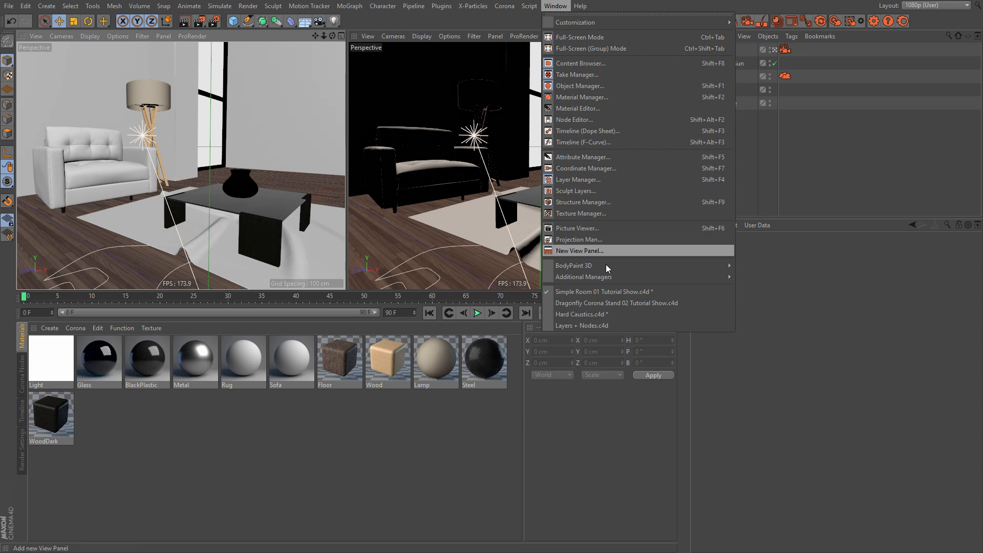
click(586, 249)
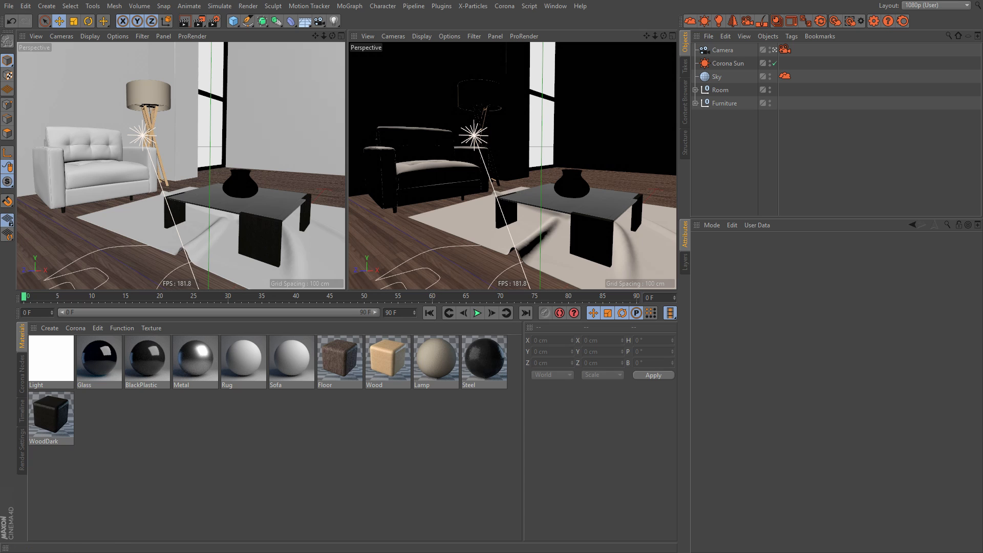
drag(318, 209, 491, 376)
drag(372, 106, 361, 121)
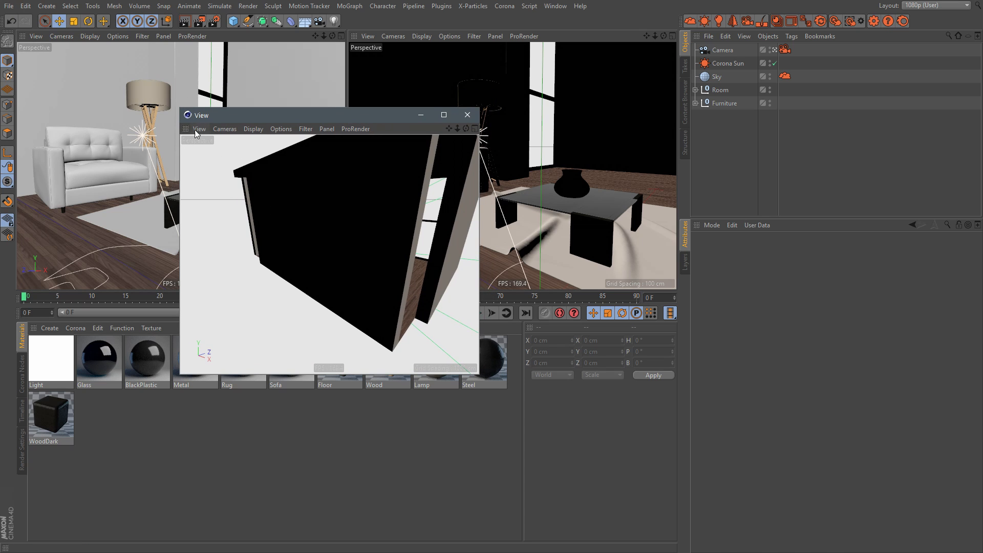
click(199, 128)
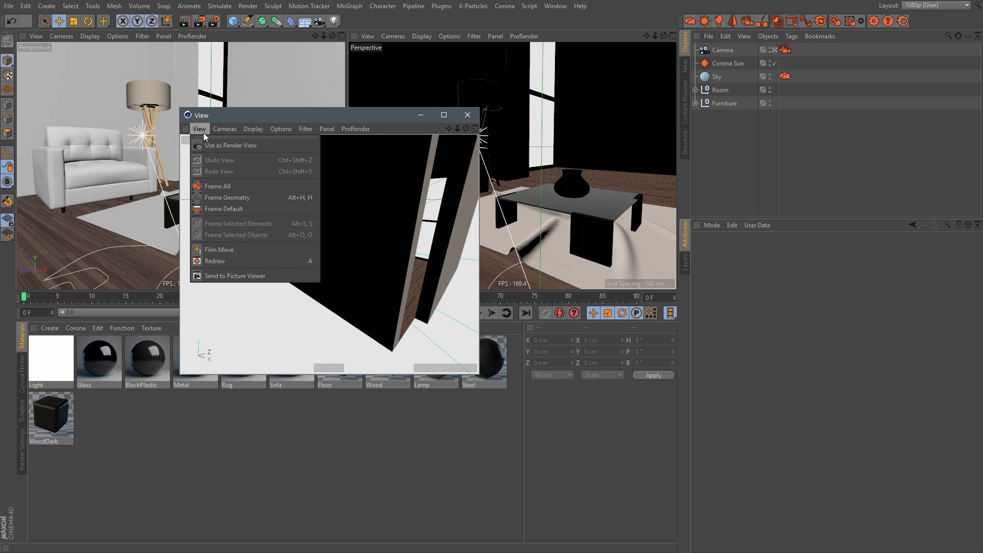
click(415, 120)
click(467, 114)
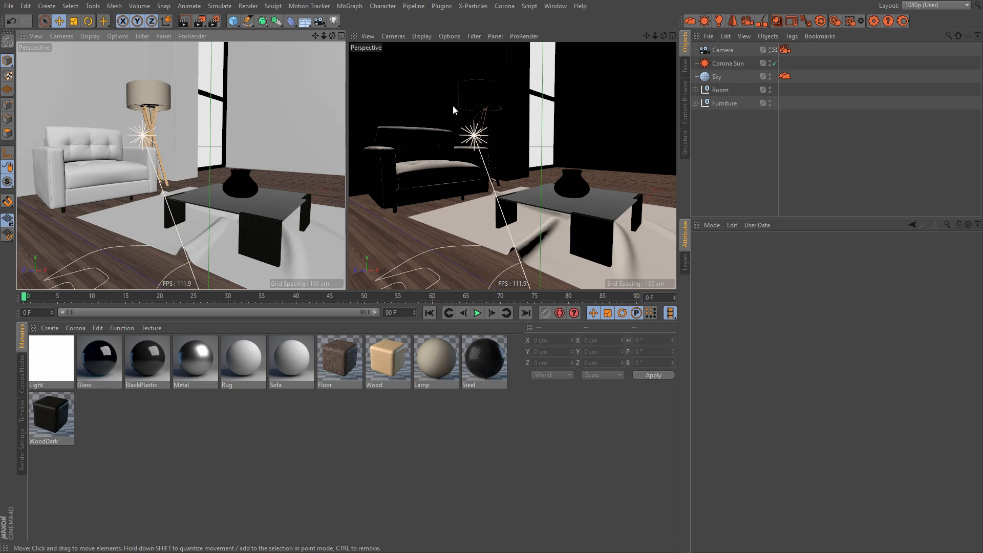
Step: Check the second perspective view's Use as Render View option, reframe the room and start Corona's interactive viewport
click(367, 36)
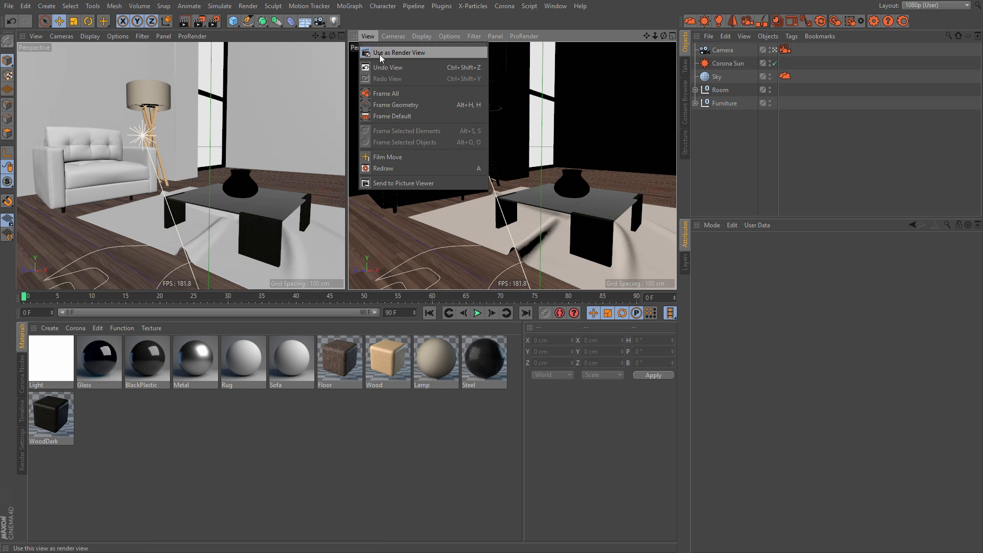
click(735, 154)
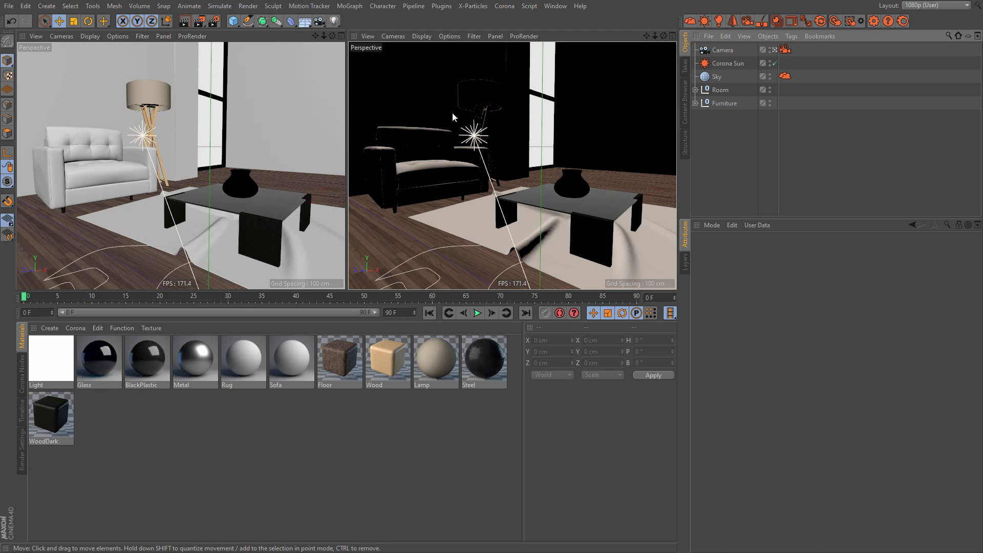
alt+drag(215, 187, 213, 193)
click(850, 20)
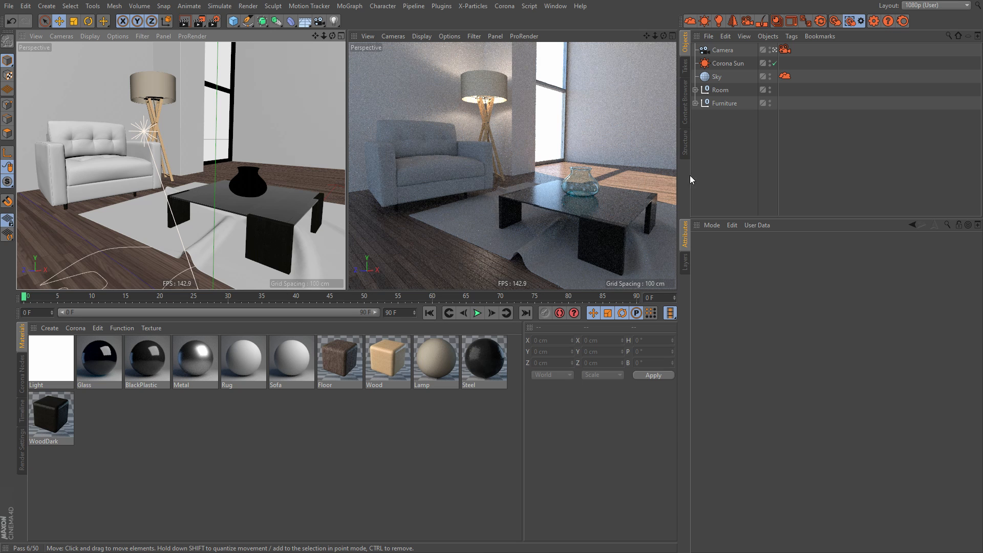
Step: Orbit and zoom around the room to examine the sofa, lamp and coffee table in the interactive viewport render
alt+drag(157, 176, 166, 183)
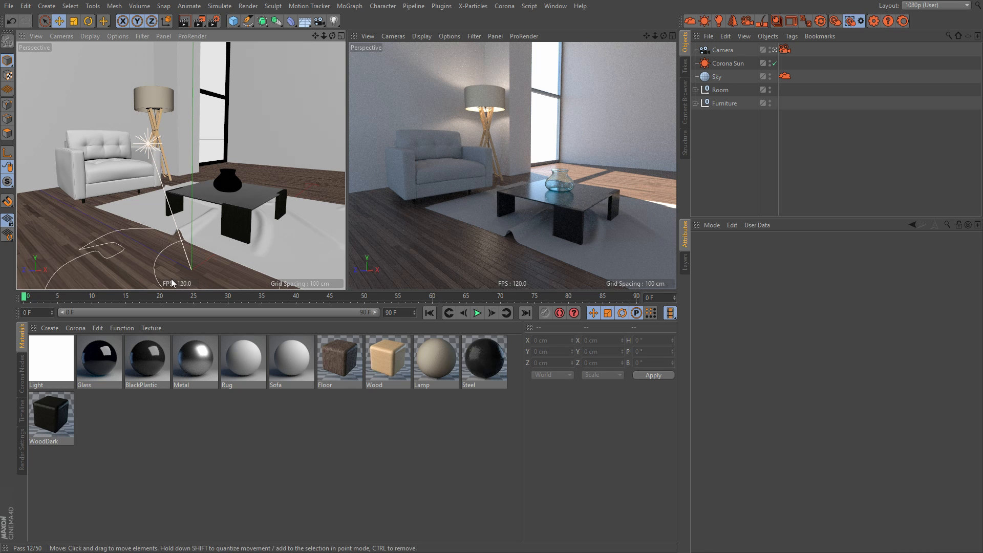
alt+right_drag(183, 190, 163, 184)
mouse_move(172, 182)
alt+middle_down()
mouse_move(160, 178)
mouse_move(180, 188)
alt+middle_up()
mouse_move(180, 189)
alt+mouse_down()
mouse_move(233, 191)
mouse_move(173, 193)
alt+mouse_up()
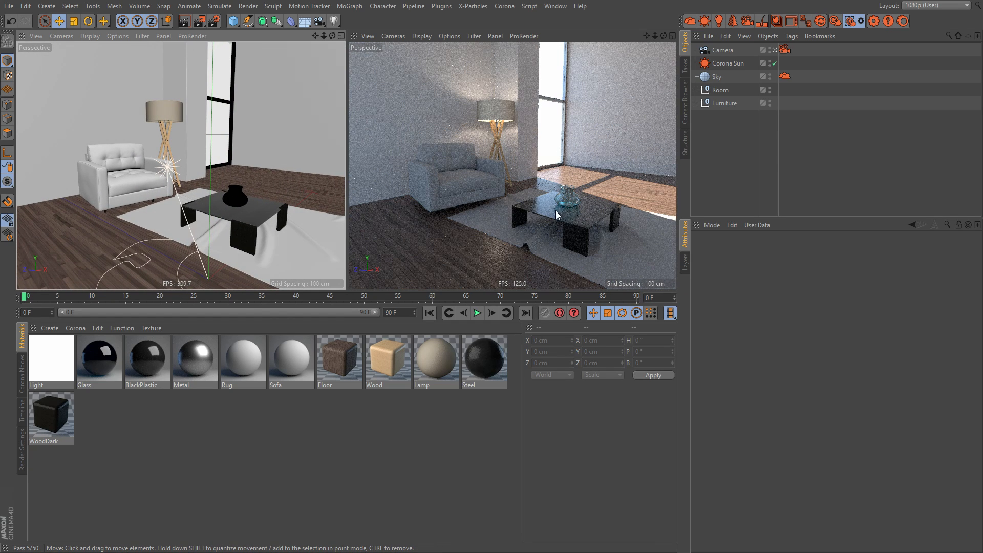
alt+drag(175, 199, 158, 175)
alt+middle_drag(158, 175, 191, 174)
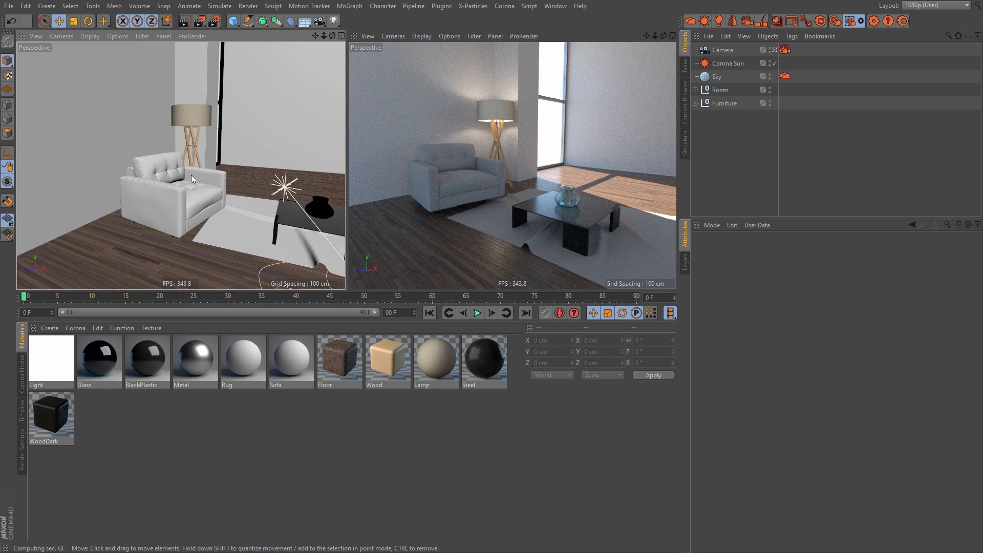
alt+right_drag(191, 174, 223, 170)
alt+middle_drag(210, 171, 149, 162)
alt+right_drag(213, 186, 173, 188)
alt+drag(195, 185, 197, 183)
alt+right_drag(164, 178, 202, 174)
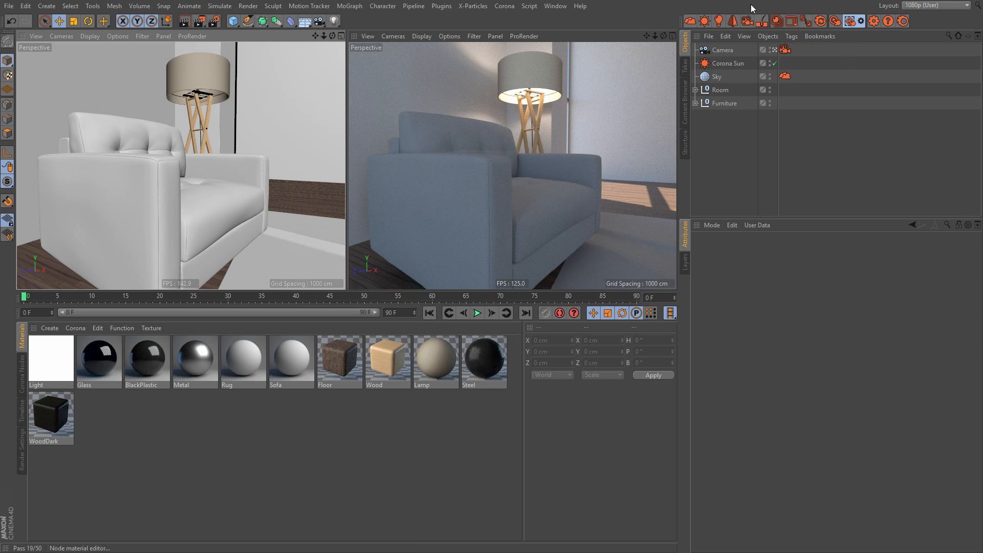
Step: Set the first perspective viewport as the render view and restart Corona's interactive viewport in it
click(849, 20)
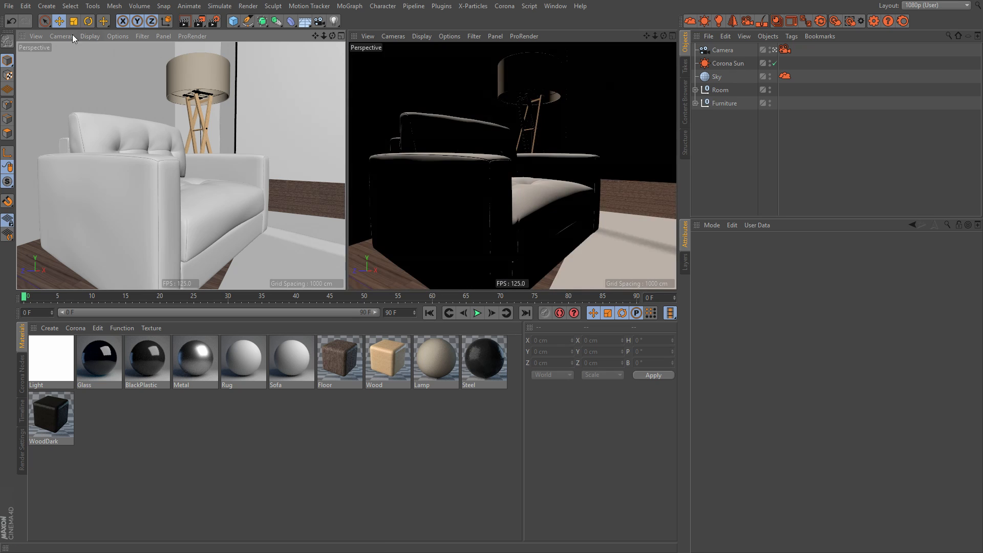
click(36, 36)
click(66, 53)
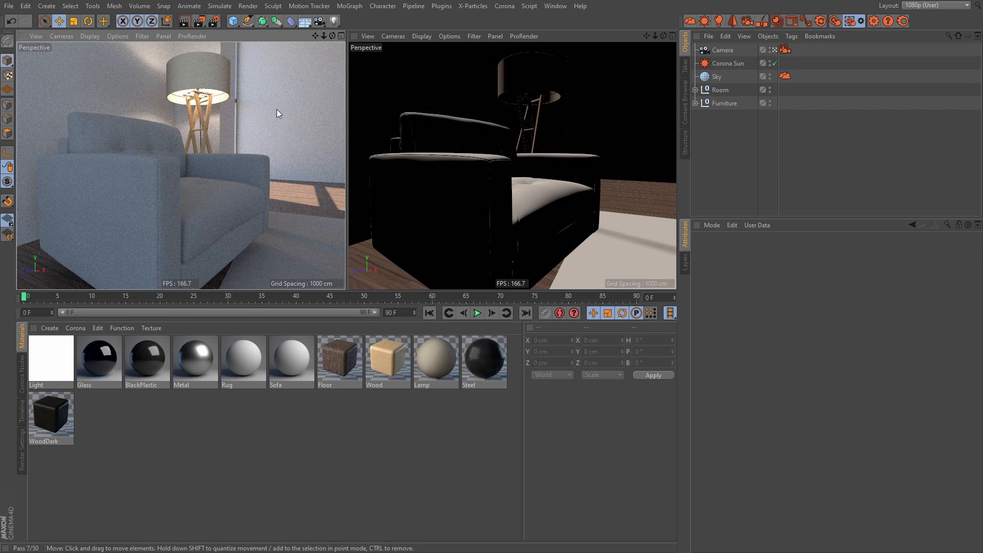
click(849, 20)
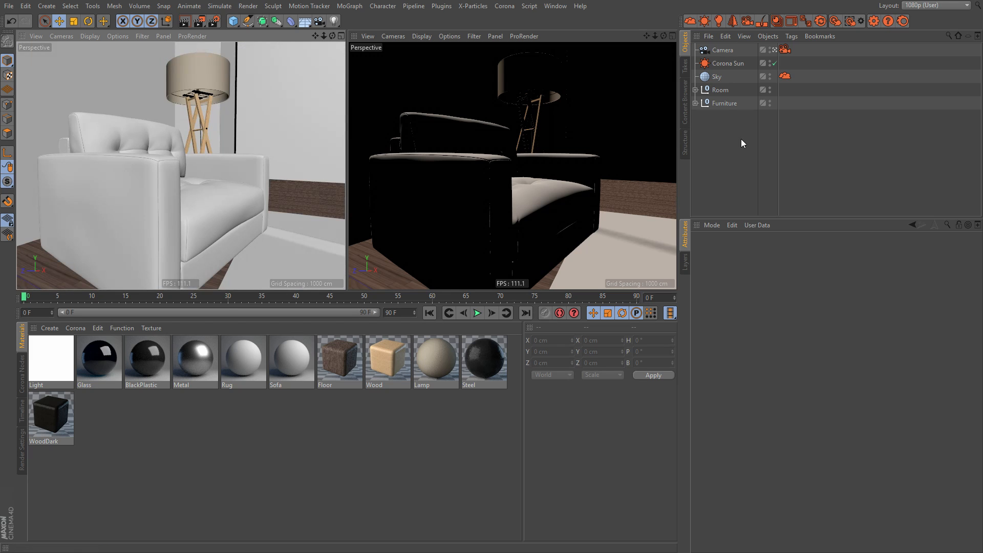
click(742, 140)
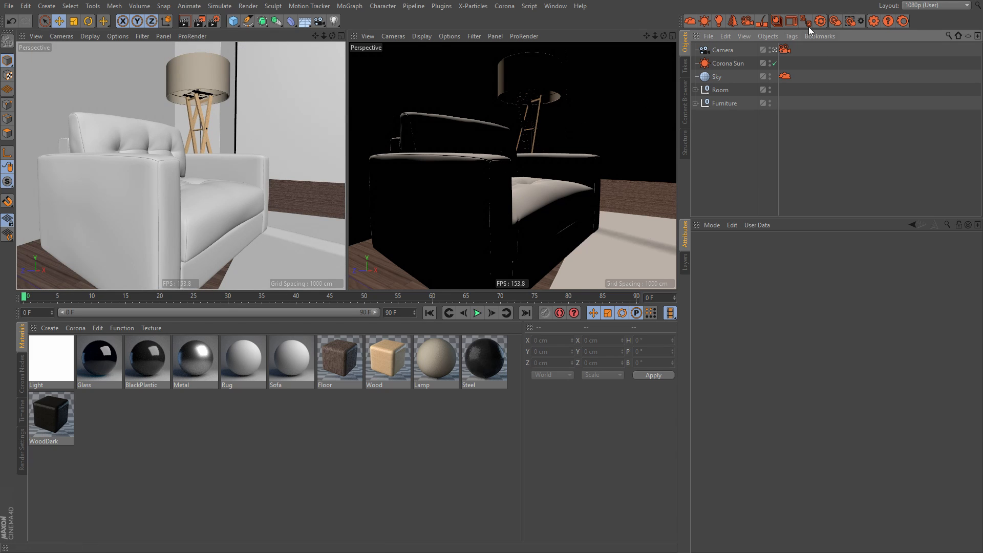
click(849, 21)
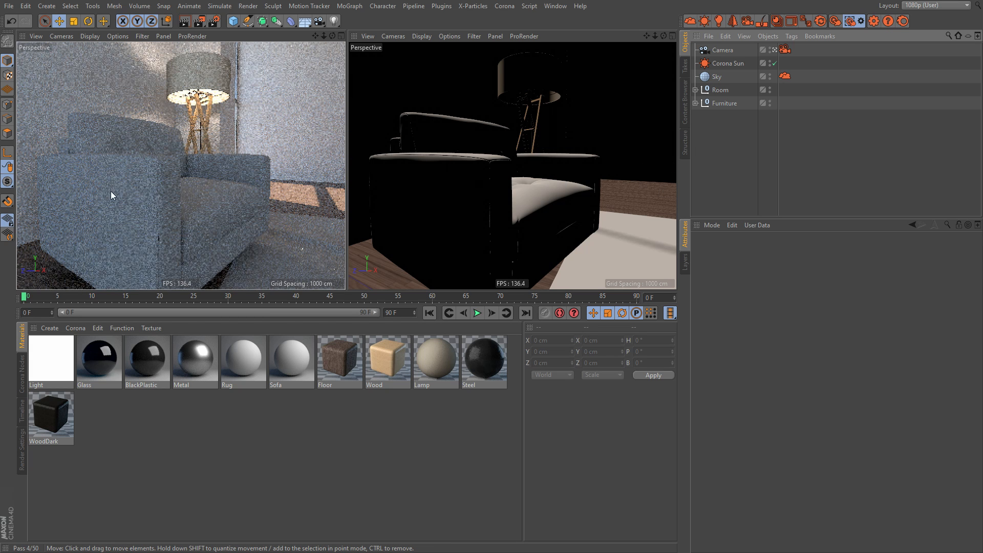
Step: Select the sofa in the interactively rendered viewport and move it upward along the Y axis
click(159, 182)
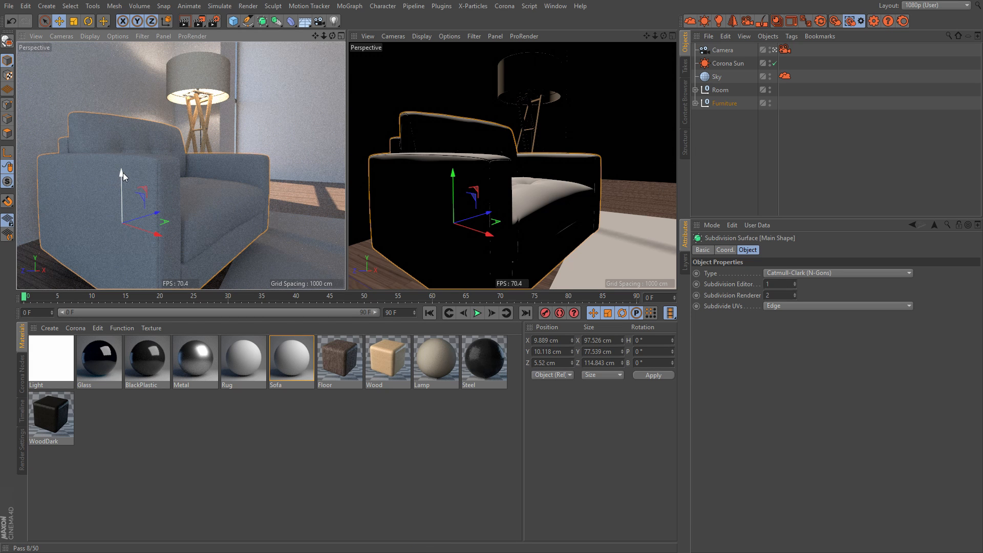
drag(123, 173, 123, 151)
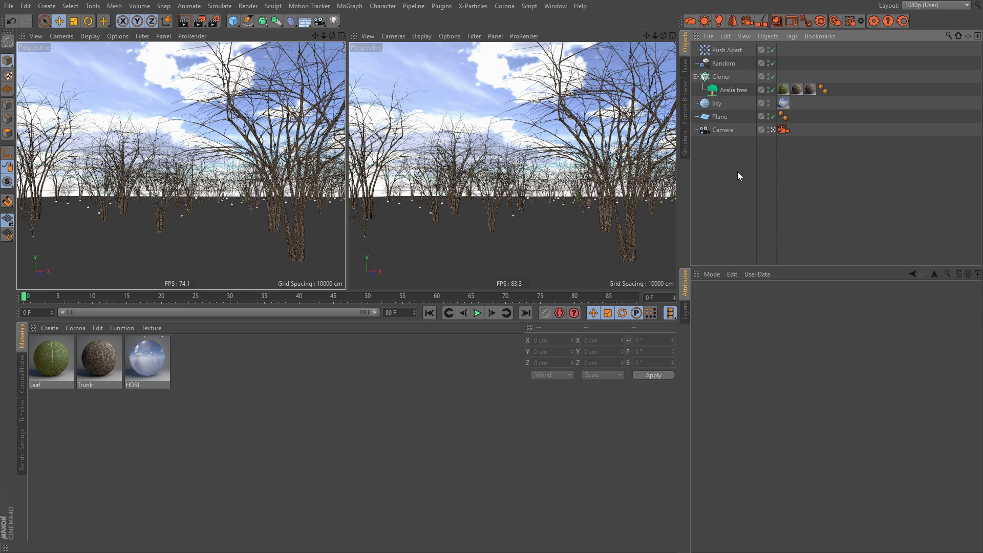
Step: Inspect the Aralia tree's Cloner settings in the forest scene and make sure the Random effector is enabled
click(733, 90)
click(721, 77)
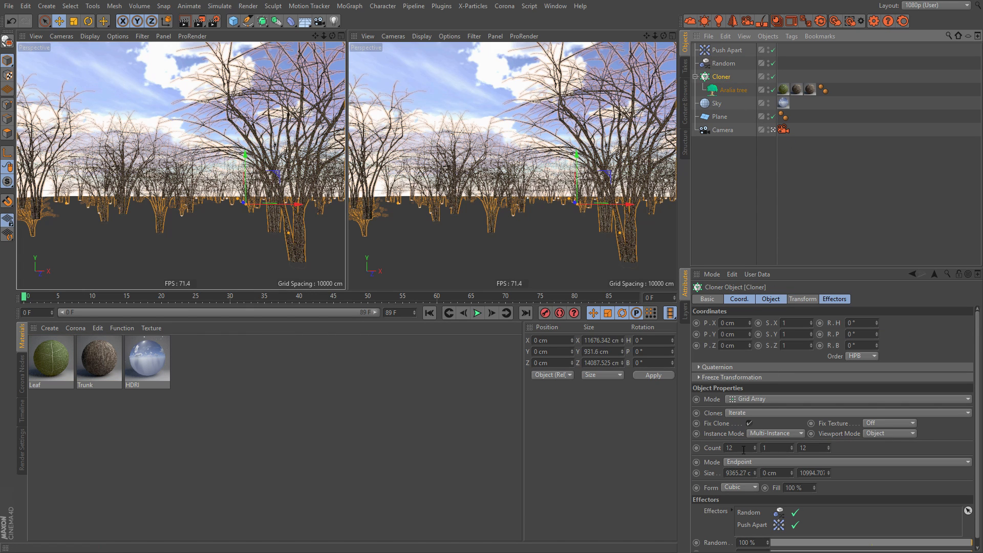
click(723, 176)
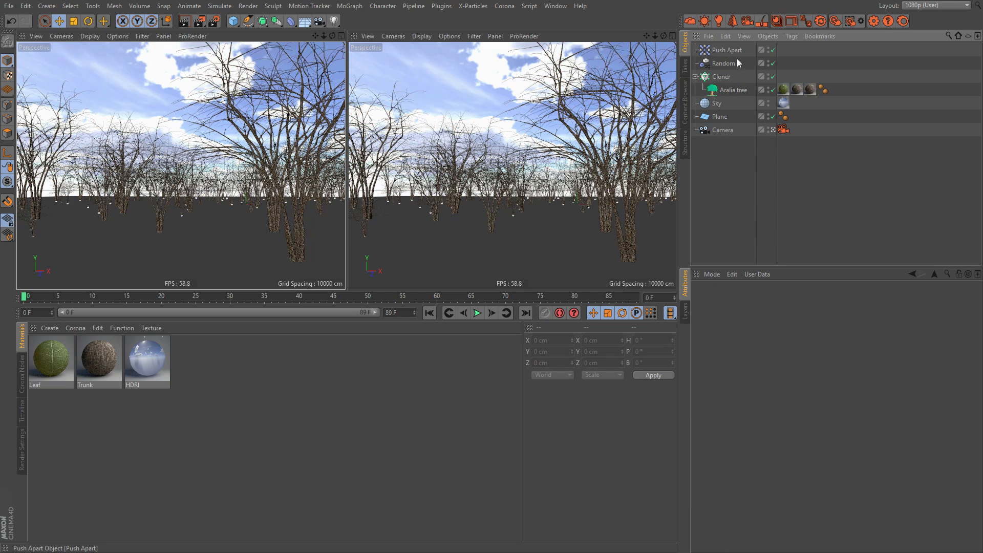
click(774, 63)
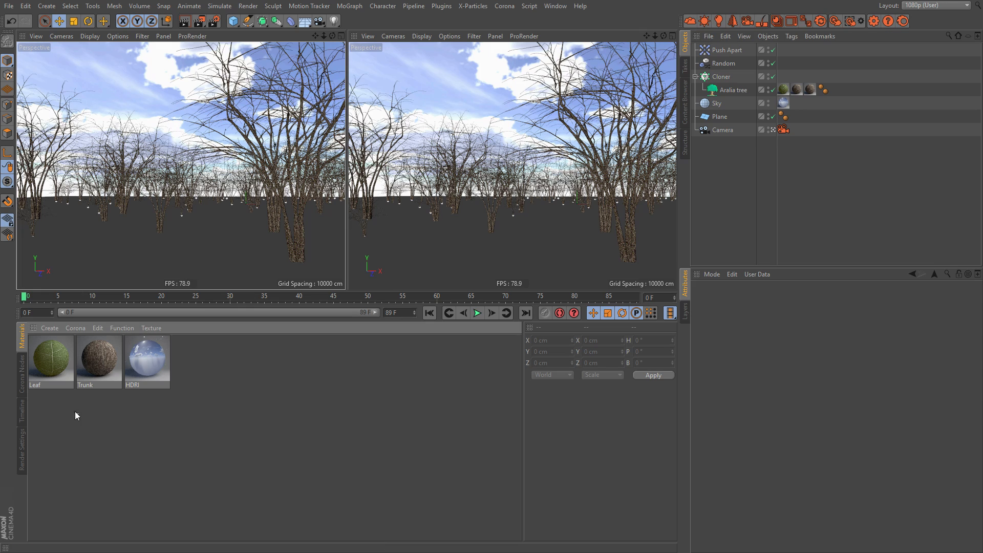
Step: Inspect the Leaf material's diffuse and translucency settings in the forest scene
click(51, 369)
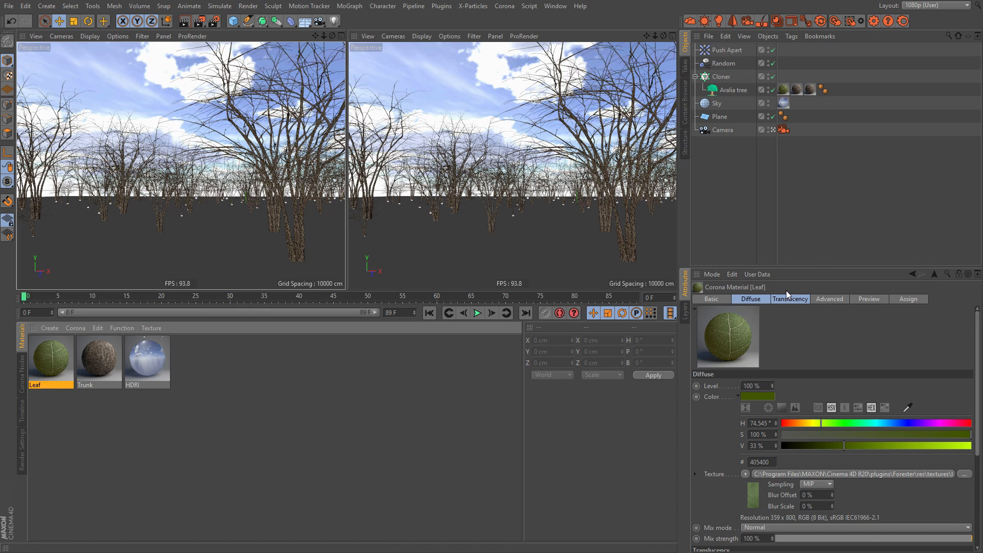
drag(817, 266, 817, 232)
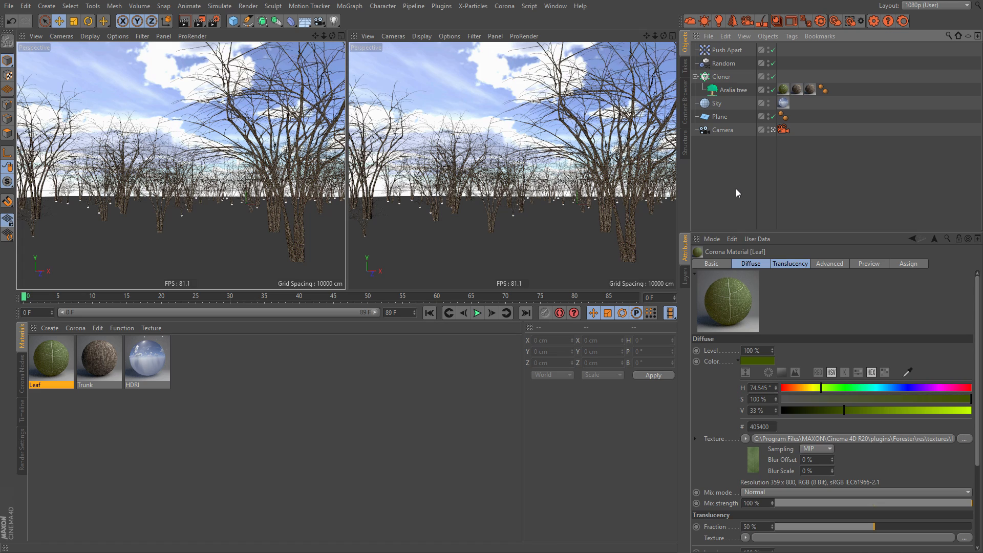
click(112, 450)
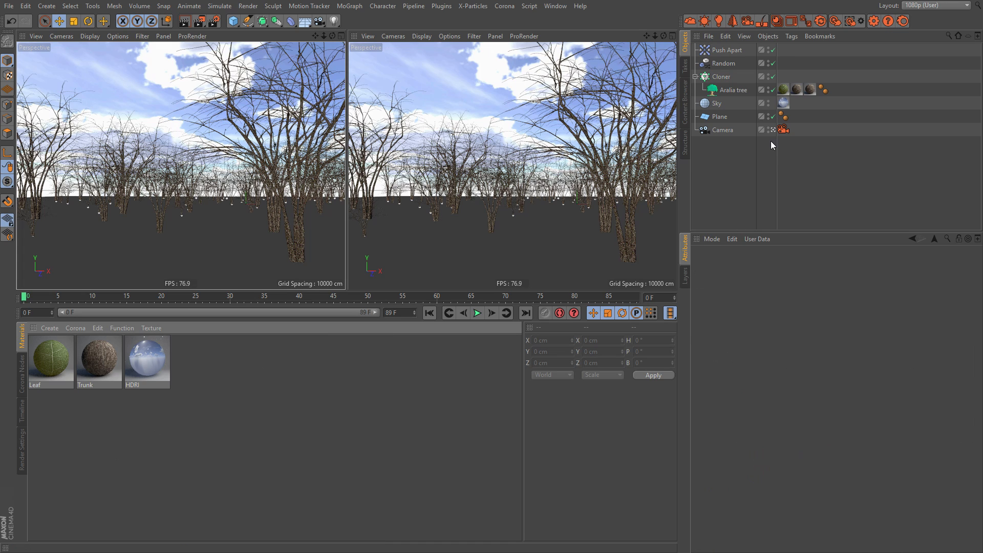
Step: Render the forest scene to the Picture Viewer, stop it after several passes so it denoises, and close the viewer
click(729, 180)
key(shift+r)
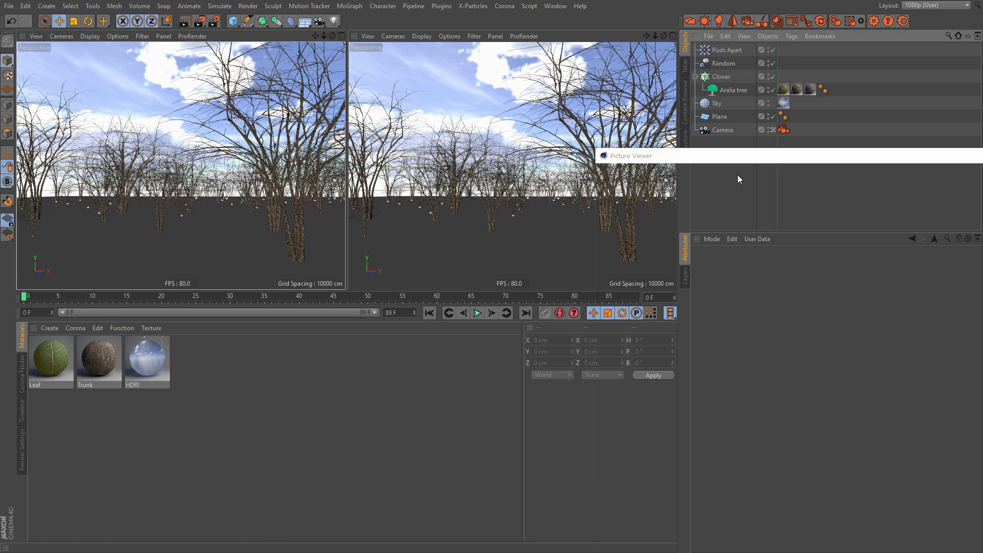
drag(757, 157, 204, 39)
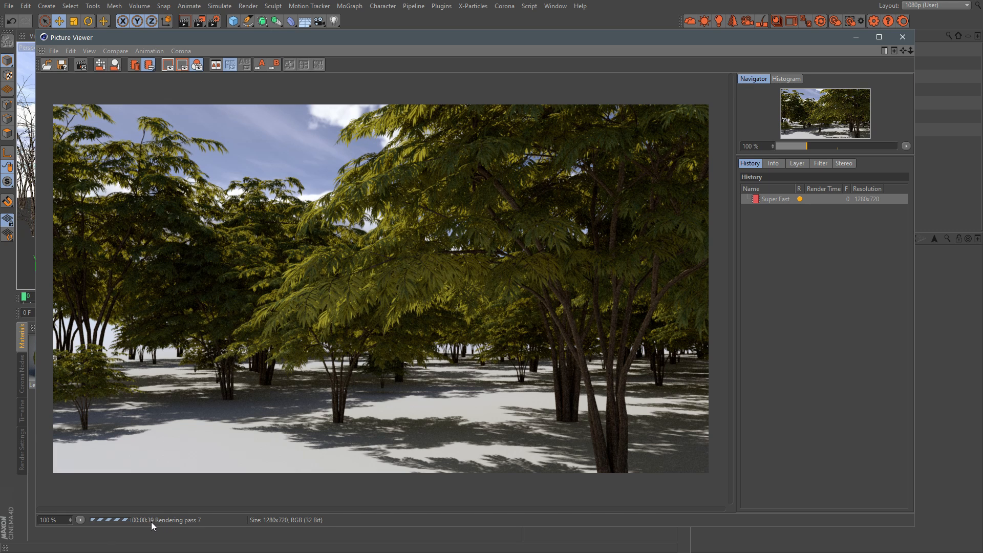
click(81, 64)
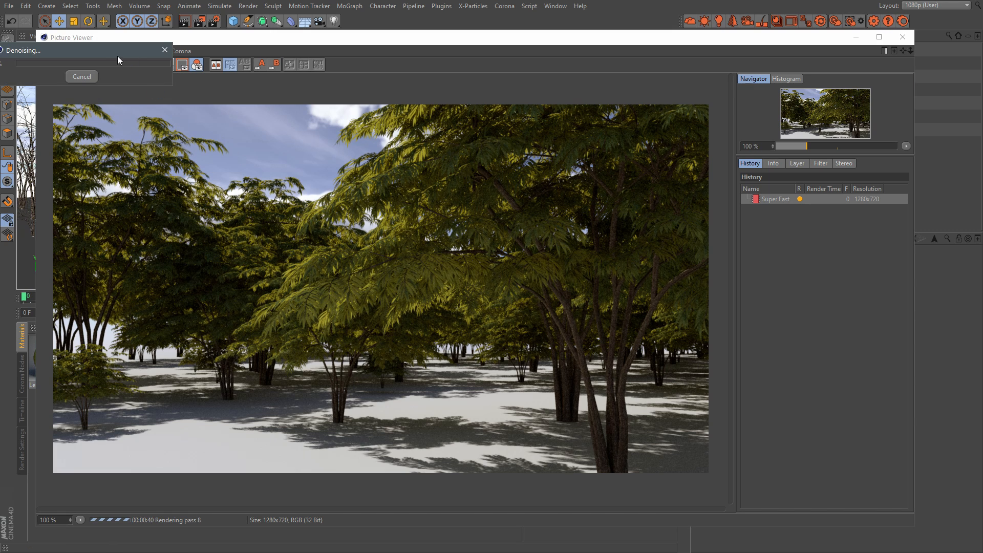
drag(105, 49, 167, 99)
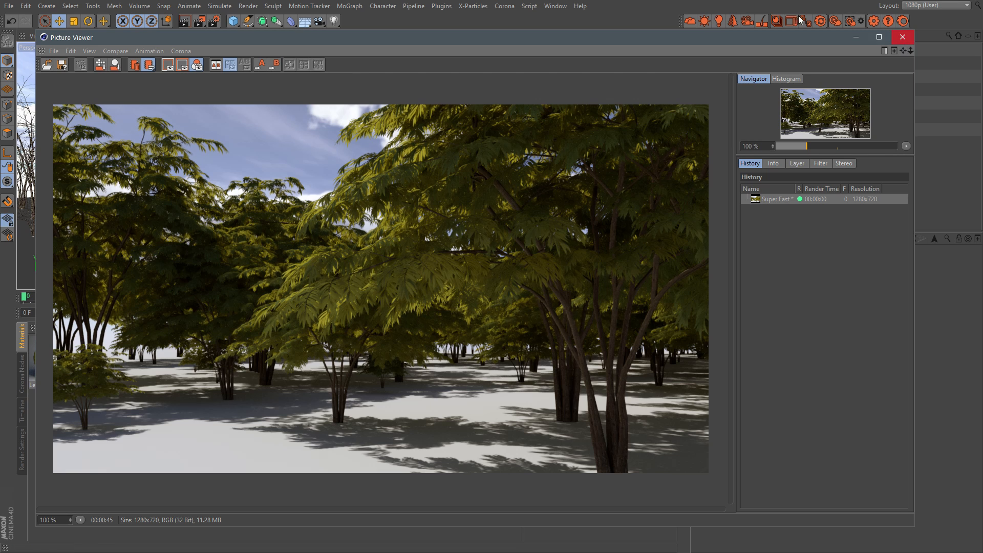
drag(677, 40, 676, 42)
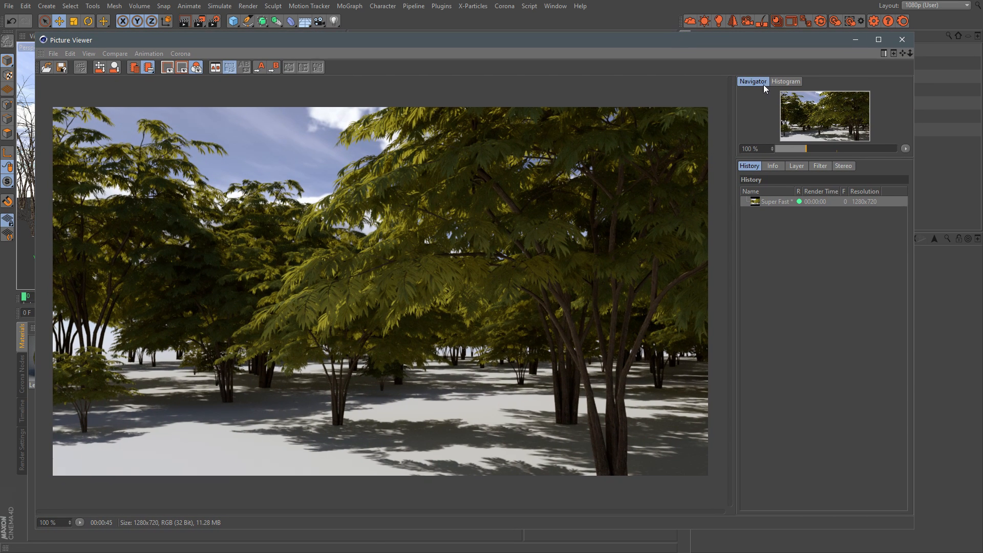
click(904, 40)
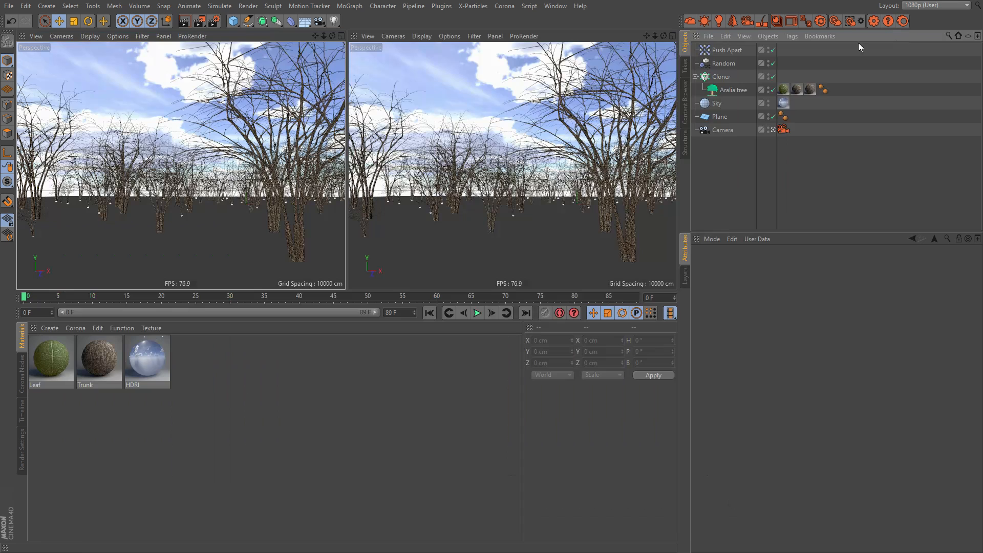
Step: Switch to the open Orion spacecraft scene and enlarge the Object Manager's area
click(555, 5)
click(629, 292)
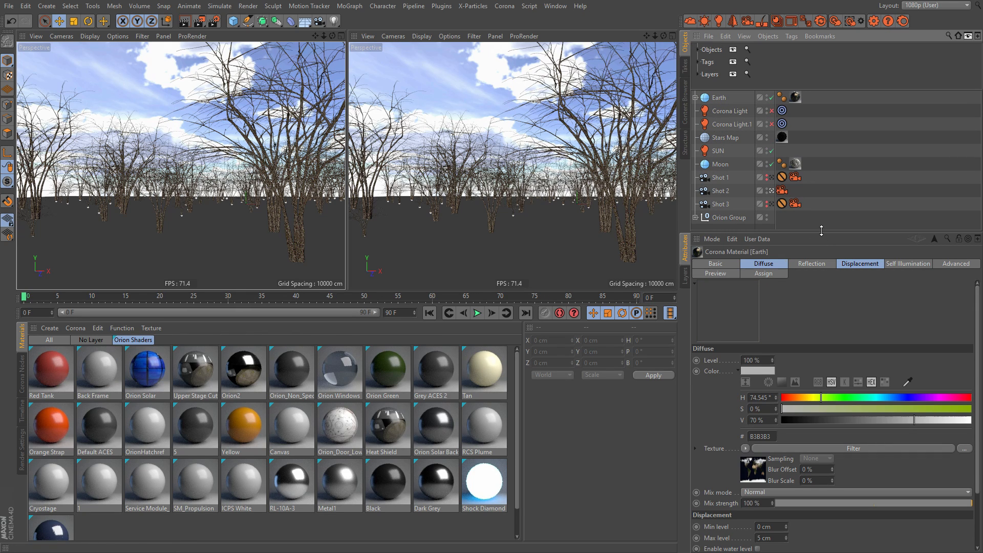
drag(821, 233, 813, 250)
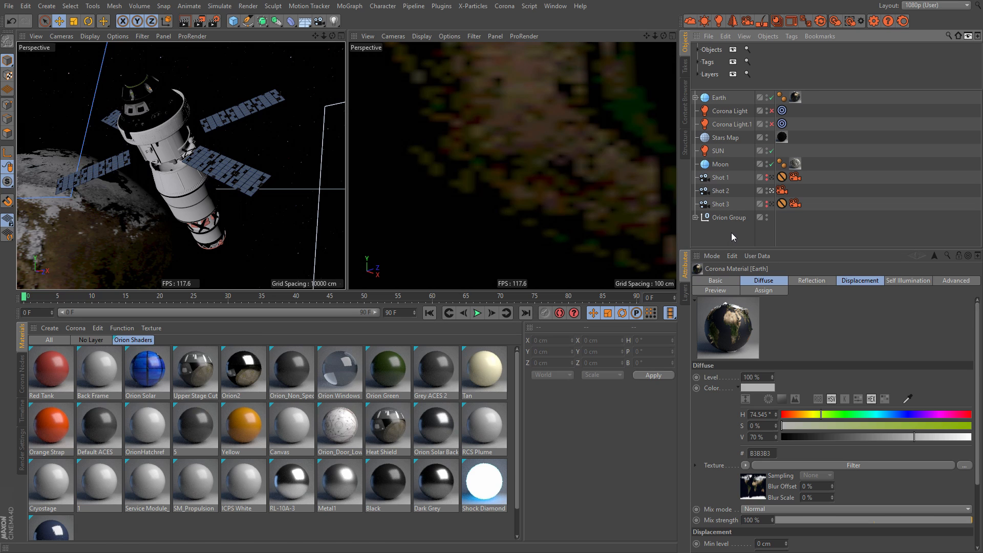
Step: Render the Orion spacecraft scene to the Picture Viewer and stop it after several passes to denoise the image
key(shift+r)
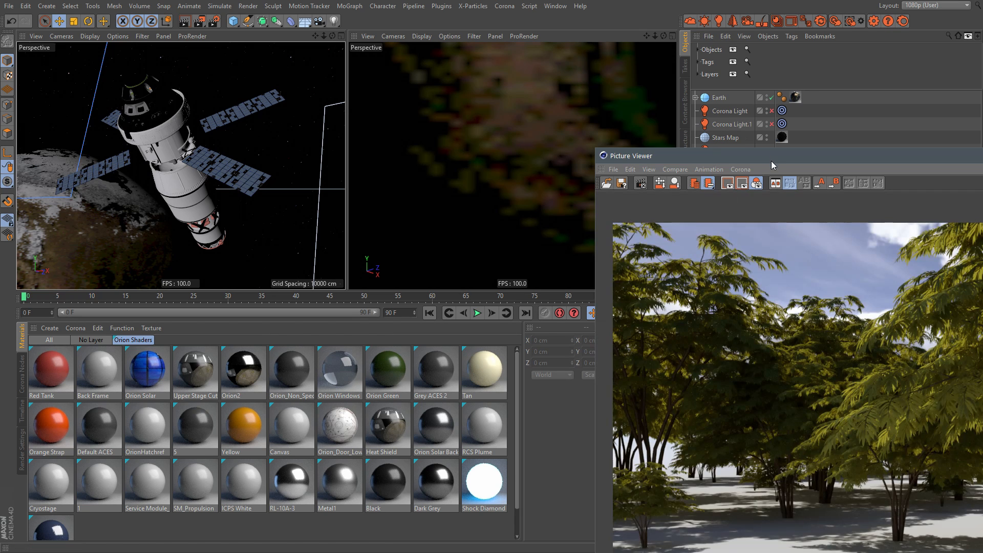
drag(771, 161, 219, 28)
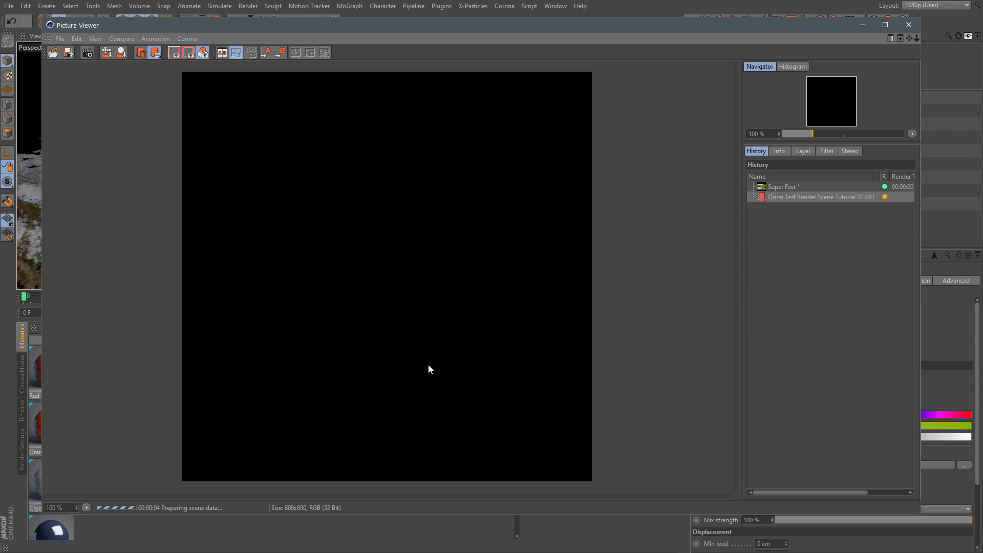
drag(739, 219, 687, 230)
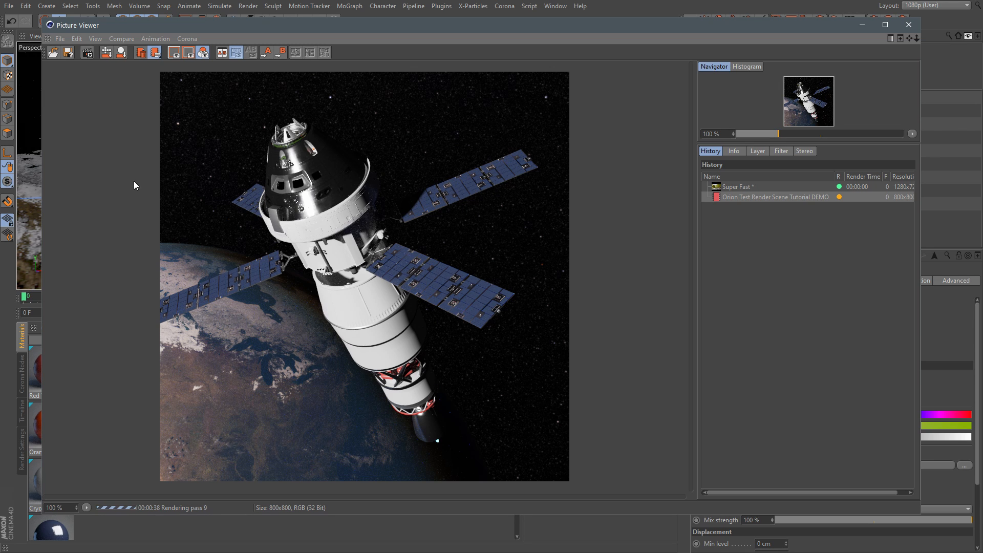
click(89, 53)
drag(104, 39, 156, 57)
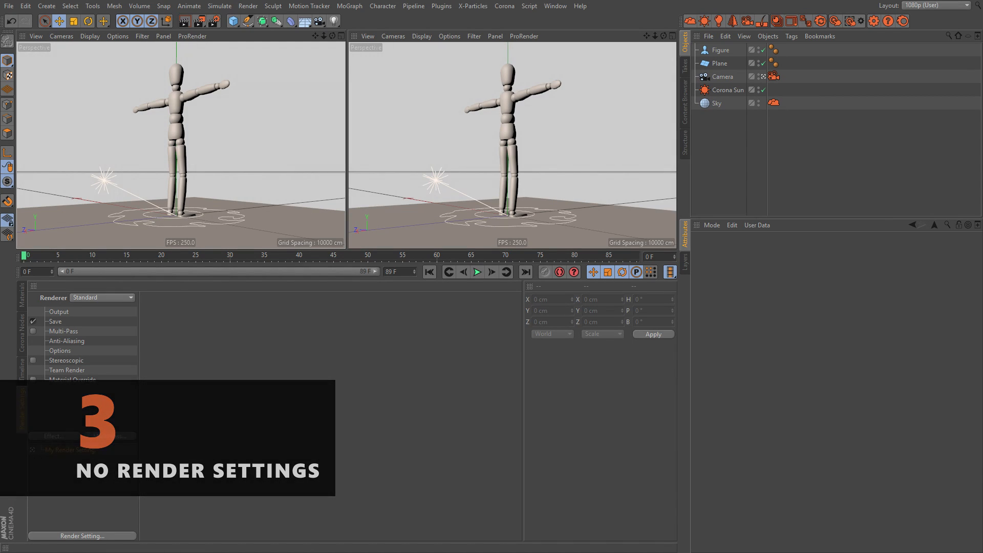
Step: Change the mannequin scene's renderer to Corona in the render settings
mouse_move(180, 108)
alt+mouse_down()
mouse_move(204, 111)
mouse_move(180, 113)
alt+mouse_up()
alt+right_drag(181, 113, 192, 113)
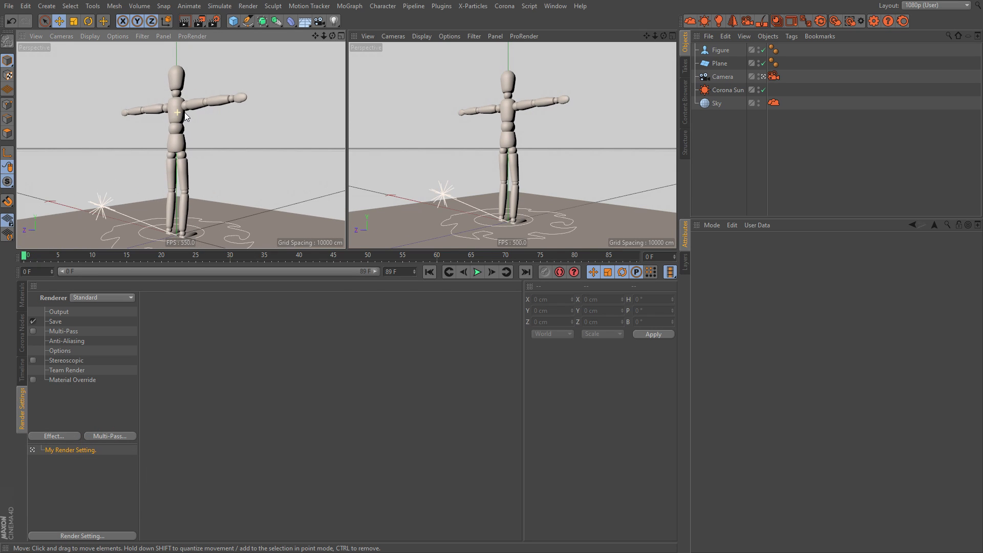
alt+drag(192, 113, 194, 108)
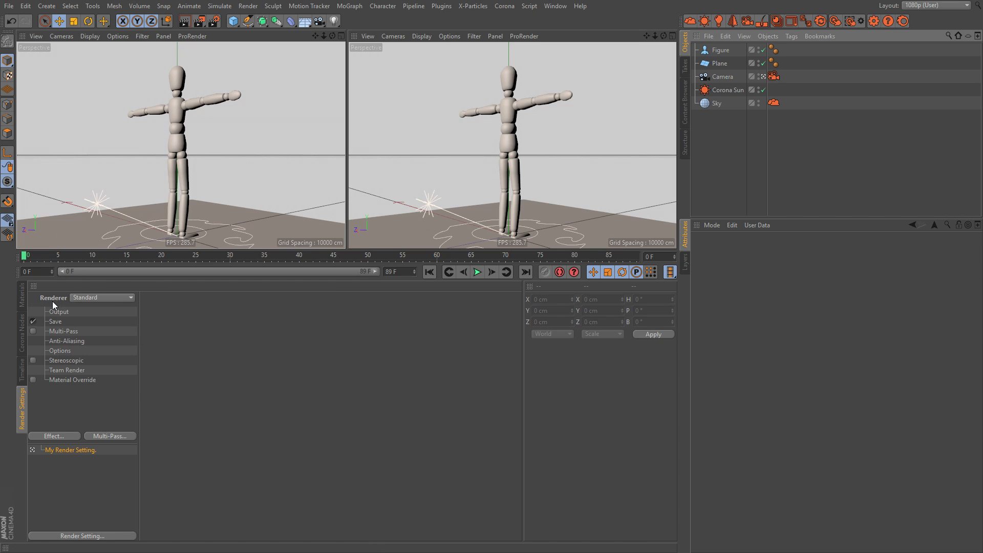
click(82, 296)
click(120, 366)
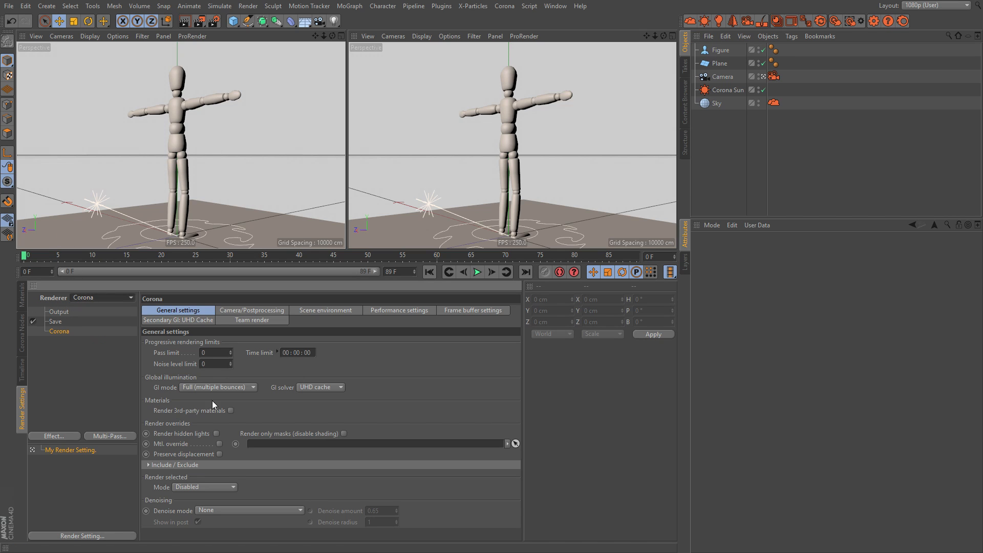
Step: Review Corona's camera, environment, performance, frame buffer, UHD Cache and Team Render settings, ending on the general settings
click(262, 311)
click(395, 310)
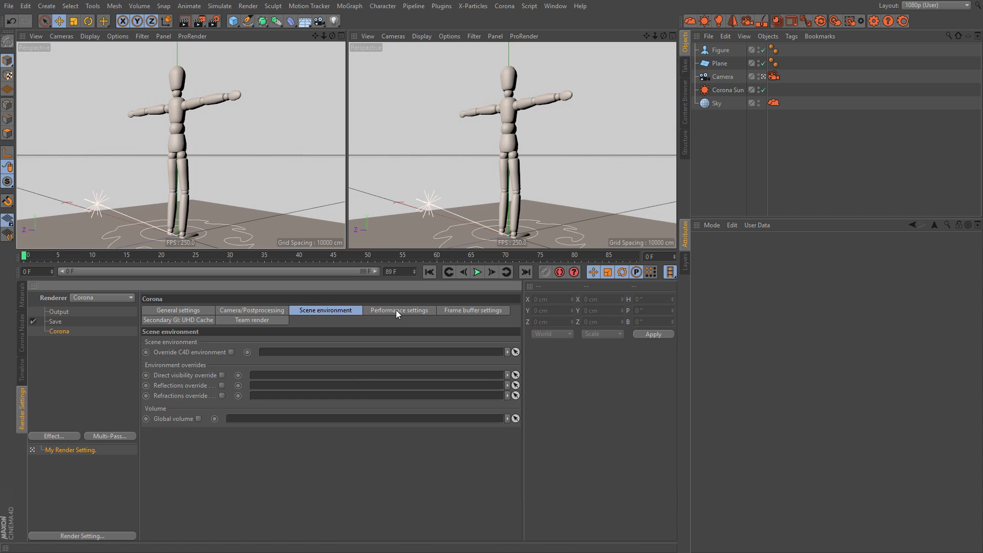
click(455, 311)
click(206, 308)
click(203, 320)
click(239, 320)
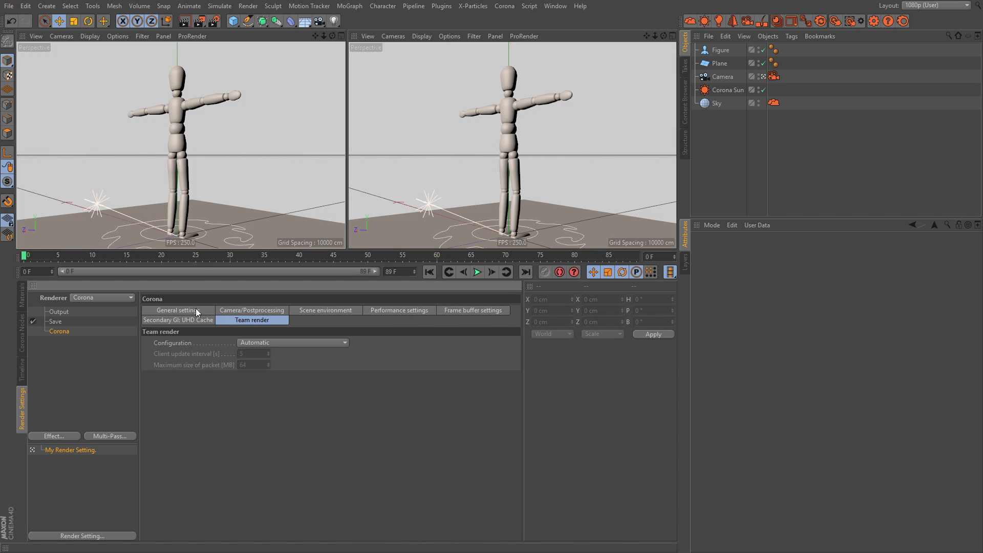
click(194, 309)
click(262, 309)
click(192, 311)
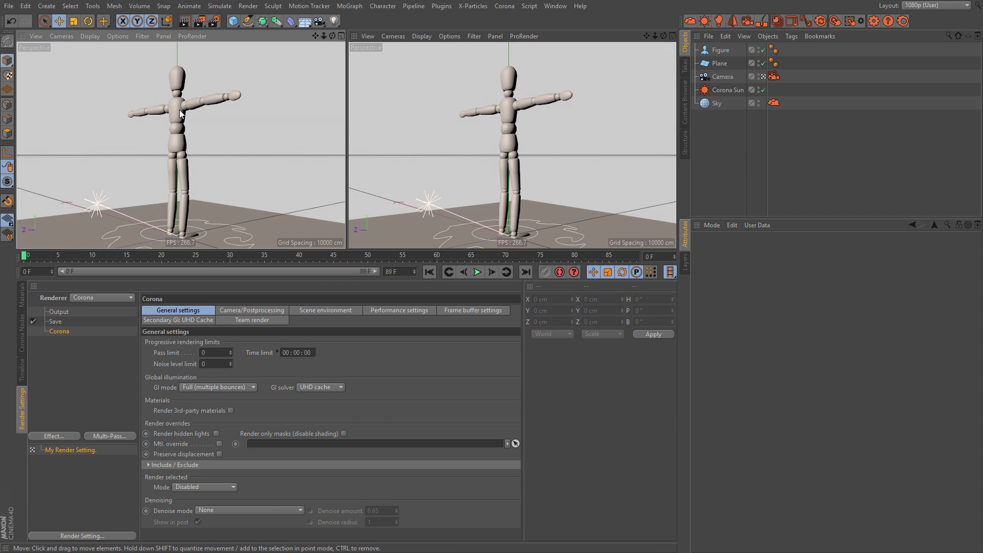
Step: Preview the mannequin from a slightly changed camera angle in Corona's interactive viewport, and stop the interactive render
mouse_move(180, 113)
alt+mouse_down()
mouse_move(197, 109)
mouse_move(179, 109)
alt+mouse_up()
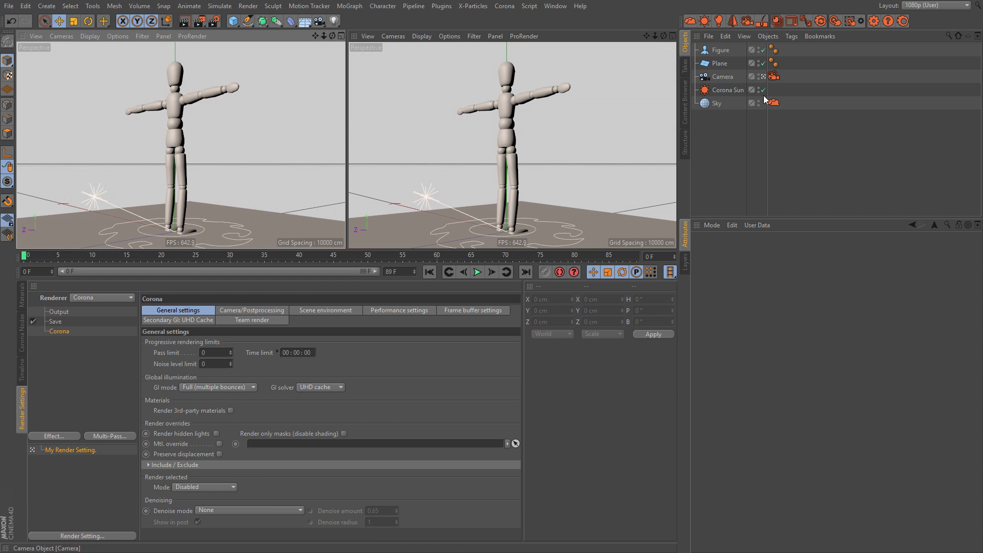
click(850, 20)
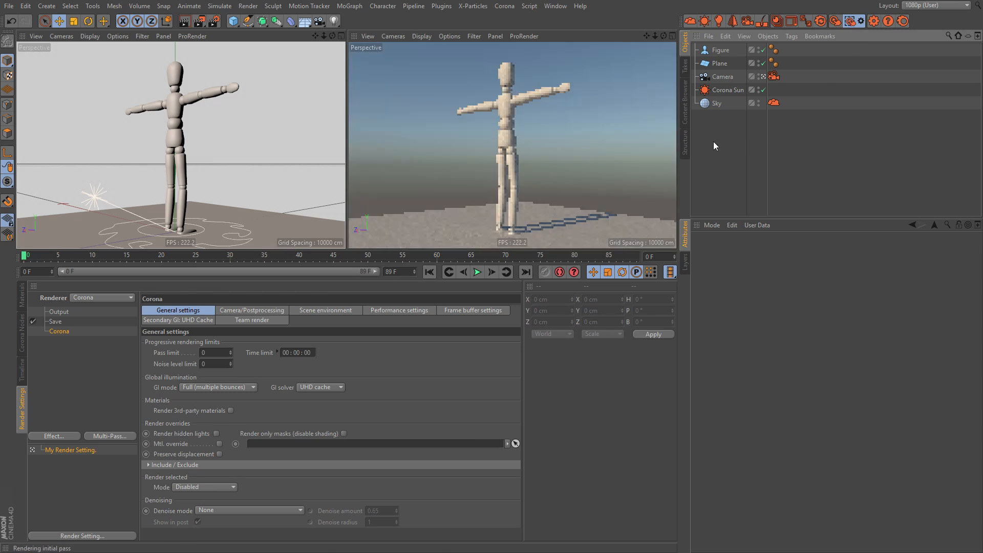
mouse_move(174, 110)
alt+mouse_down()
mouse_move(142, 112)
mouse_move(186, 110)
mouse_move(177, 108)
alt+mouse_up()
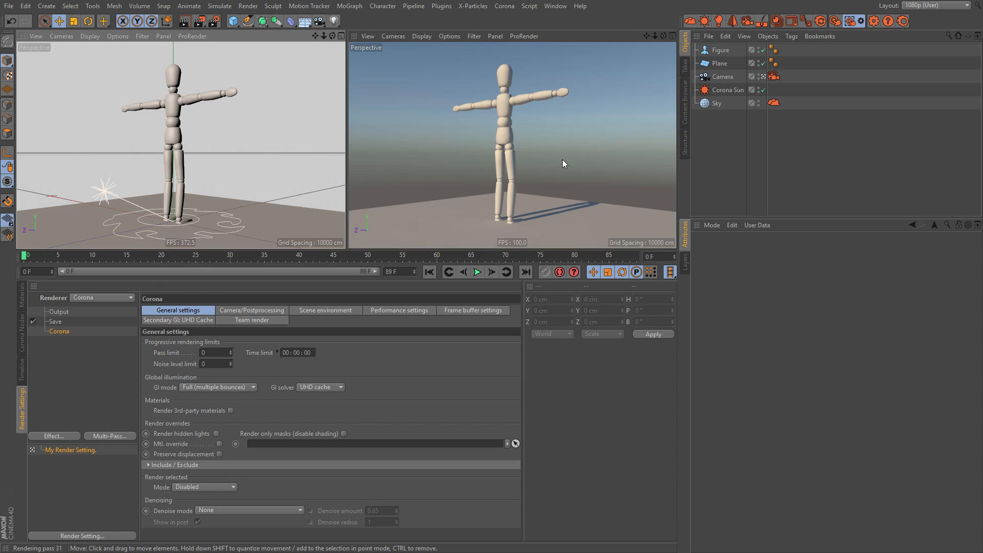
click(853, 21)
click(731, 158)
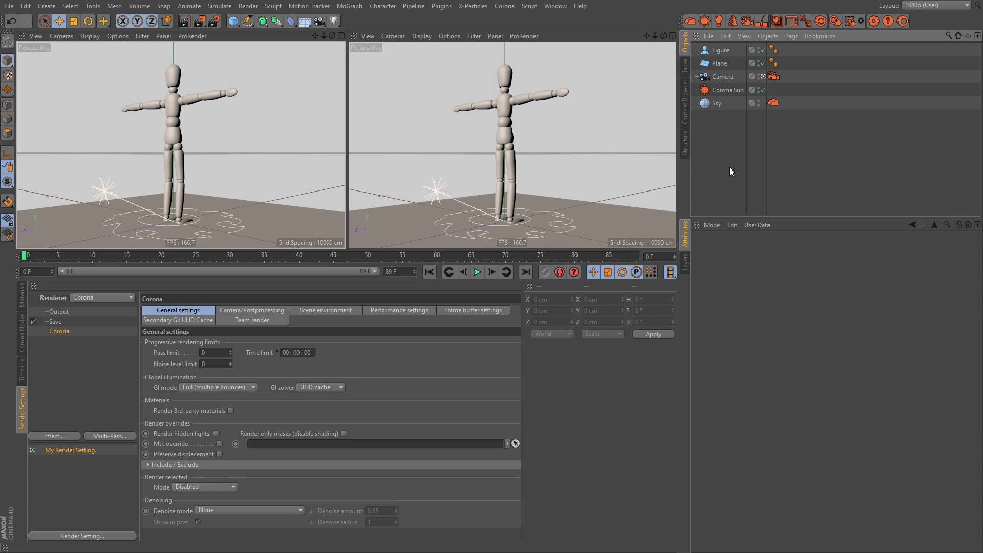
Step: Render the mannequin scene to the Picture Viewer, stop the render after several passes, and close the viewer
key(shift+r)
drag(584, 162, 197, 47)
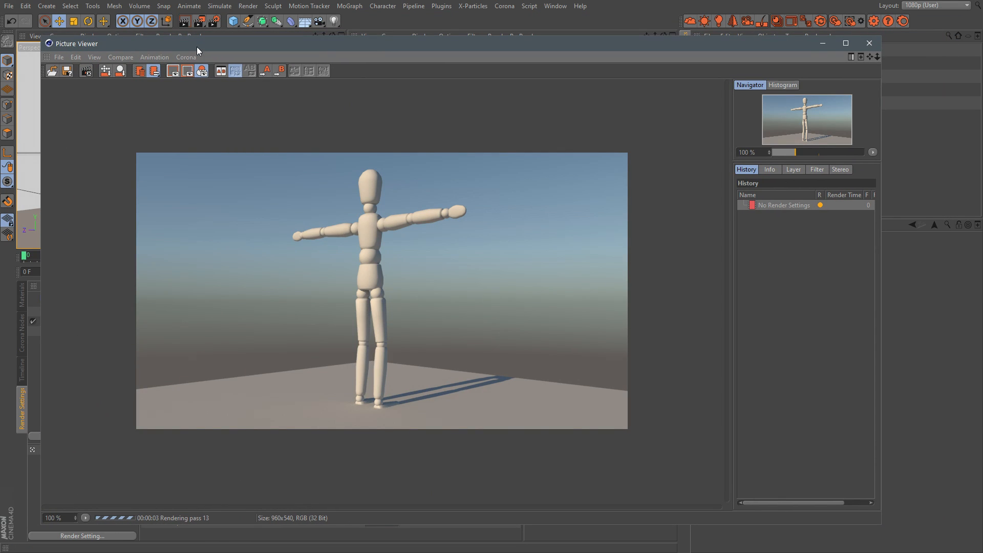
click(91, 75)
click(869, 43)
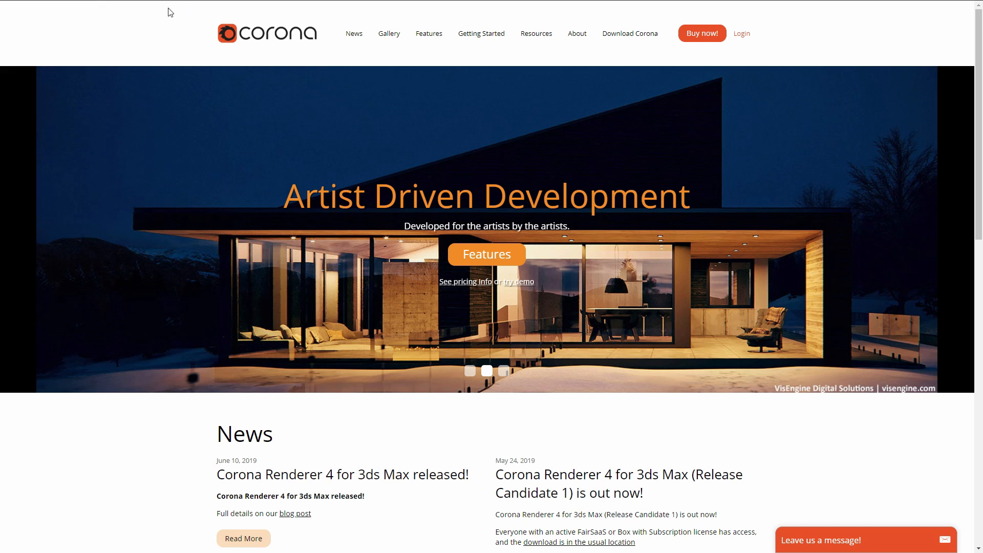
Step: On the Corona website in the browser, open the pricing page and the Cinema 4D FairSaaS order page with 3 render nodes
click(700, 34)
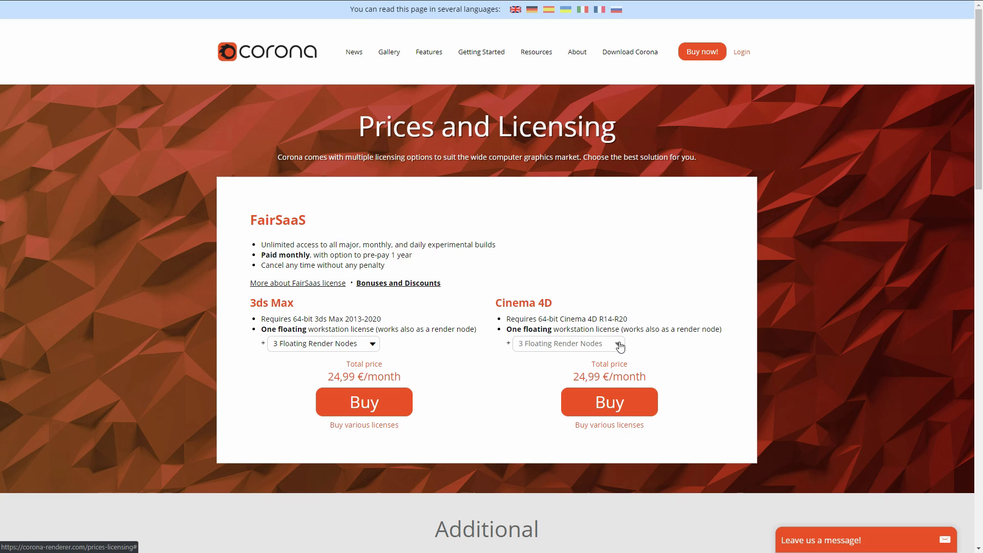
click(614, 407)
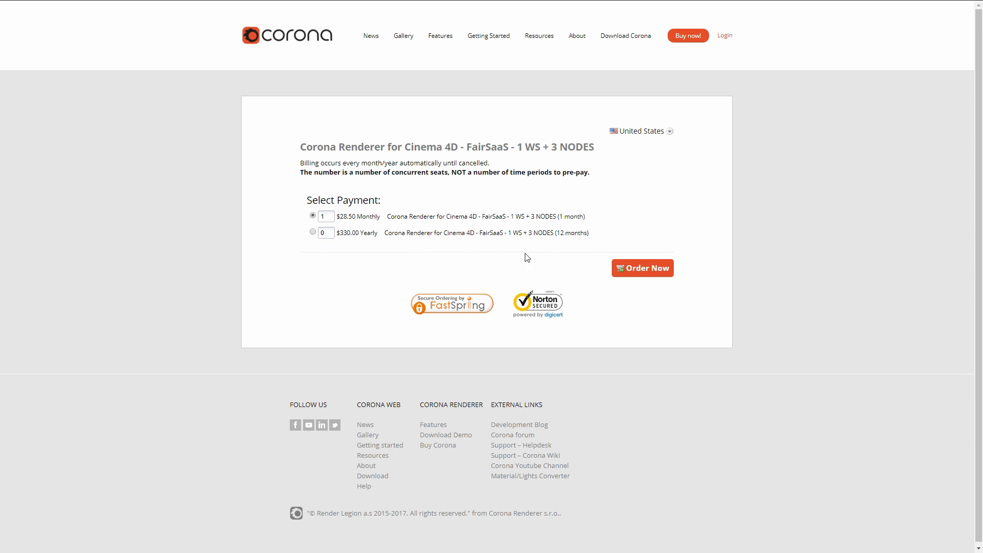
click(15, 0)
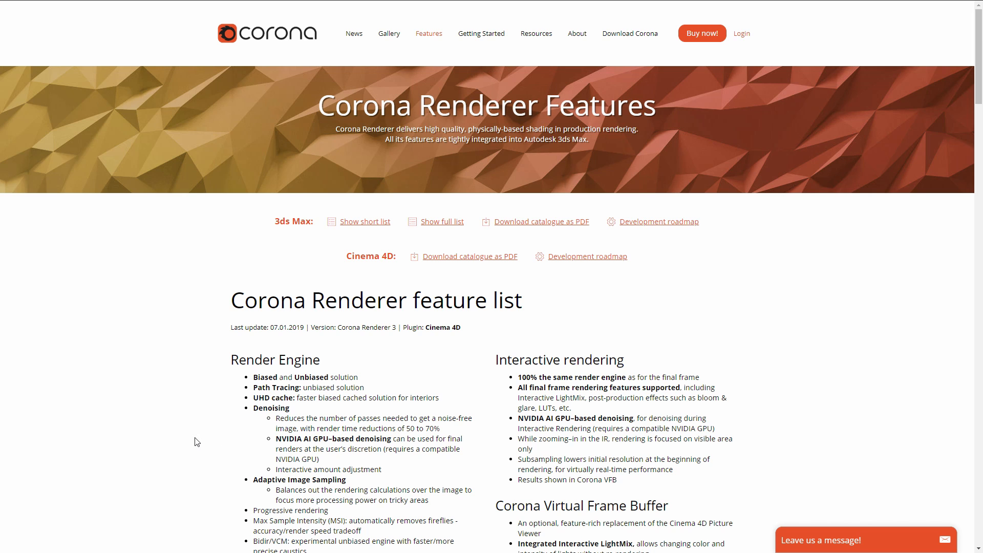
Step: Examine the Corona Renderer feature list for Cinema 4D, highlighting the "Proudly CPU based" entry under Render Engine
scroll(196, 442, down, 3)
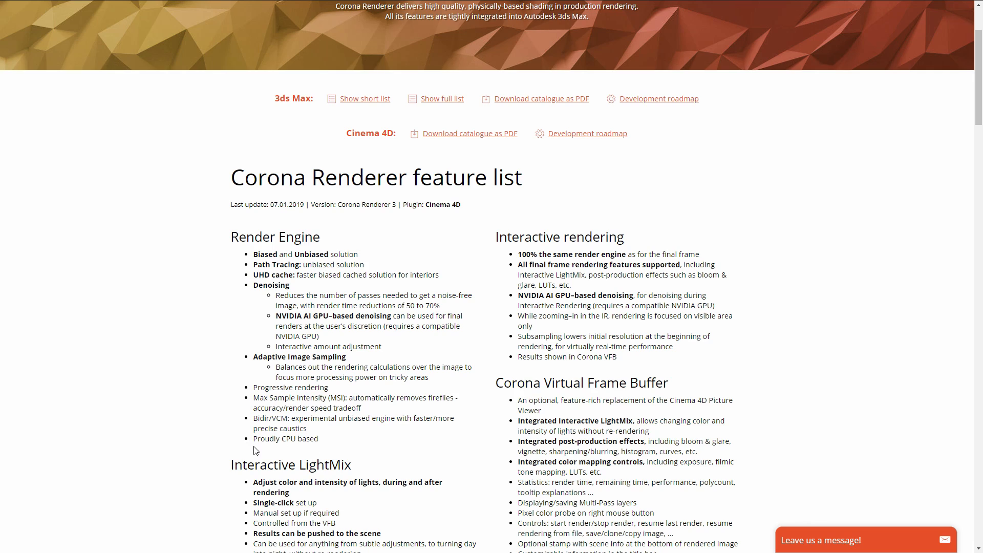
drag(253, 439, 317, 439)
click(330, 440)
scroll(552, 352, up, 3)
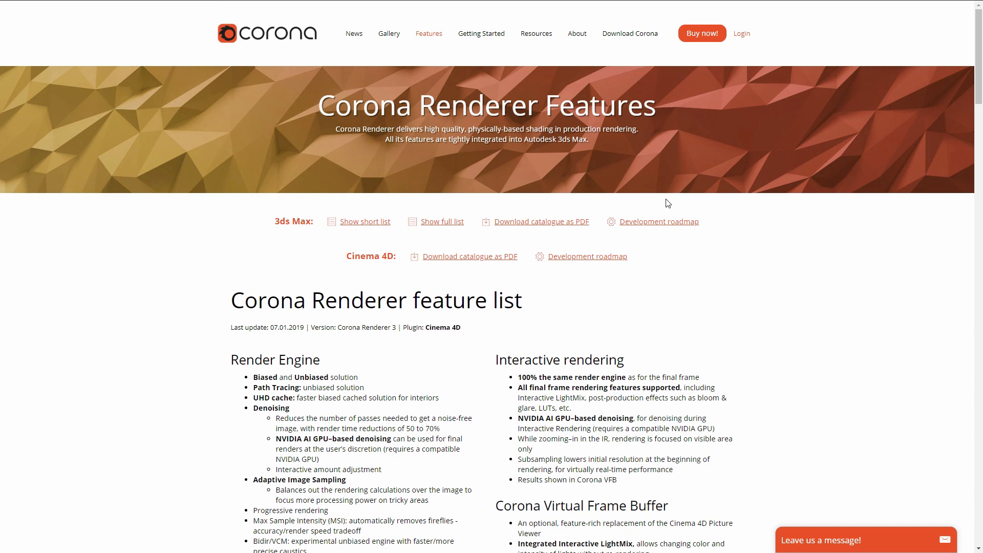
drag(979, 70, 980, 92)
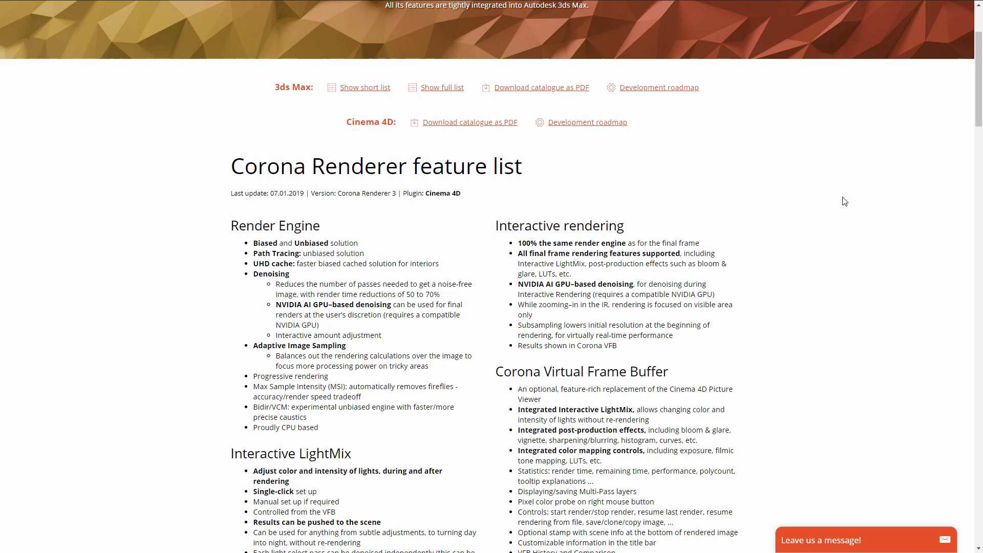
drag(978, 65, 978, 37)
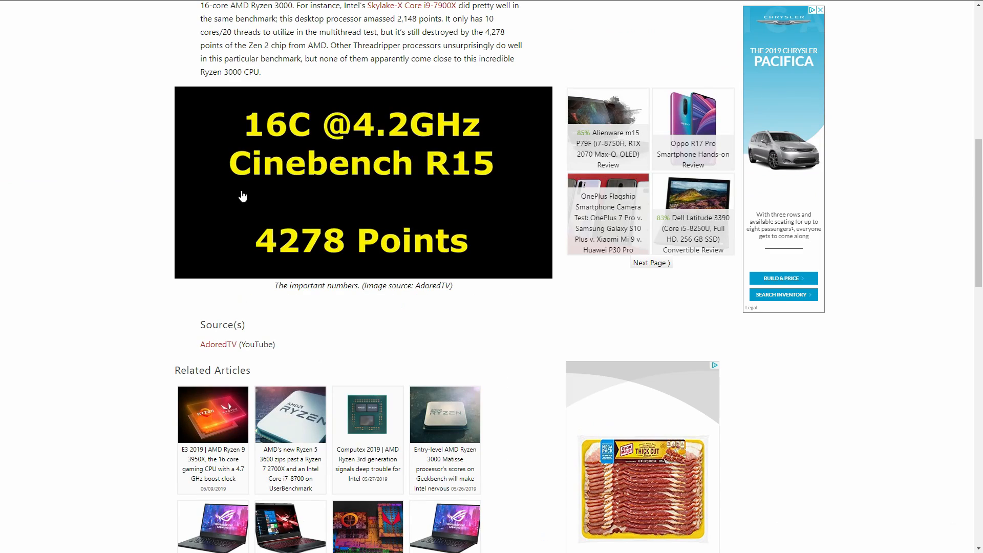
Step: Read the article about the 16-core Ryzen 3000 processor's Cinebench R15 score from its headline
scroll(978, 178, up, 9)
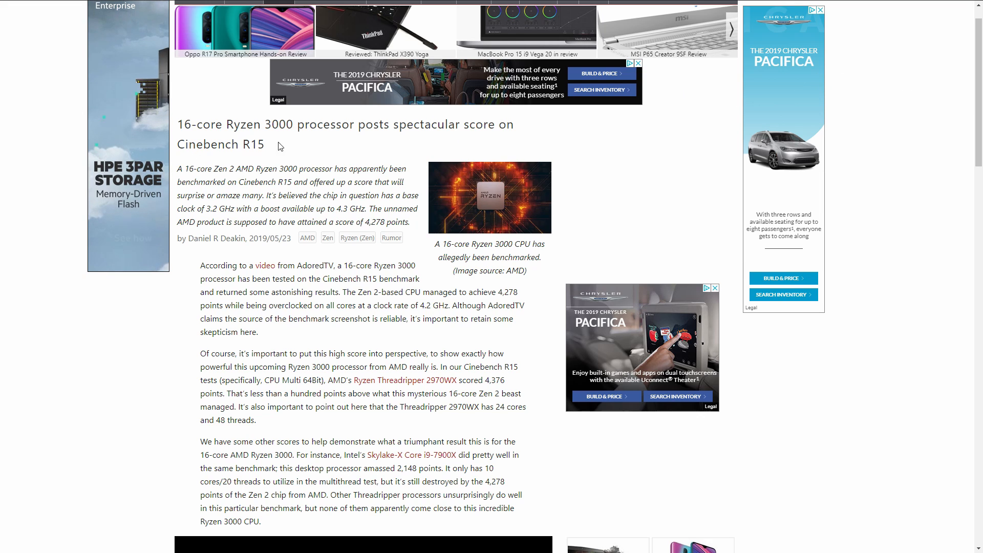
Step: Review the article's 16-core Ryzen 3000 Cinebench R15 score graphic and the Newegg product page for the Ryzen Threadripper 2990WX
drag(982, 71, 981, 159)
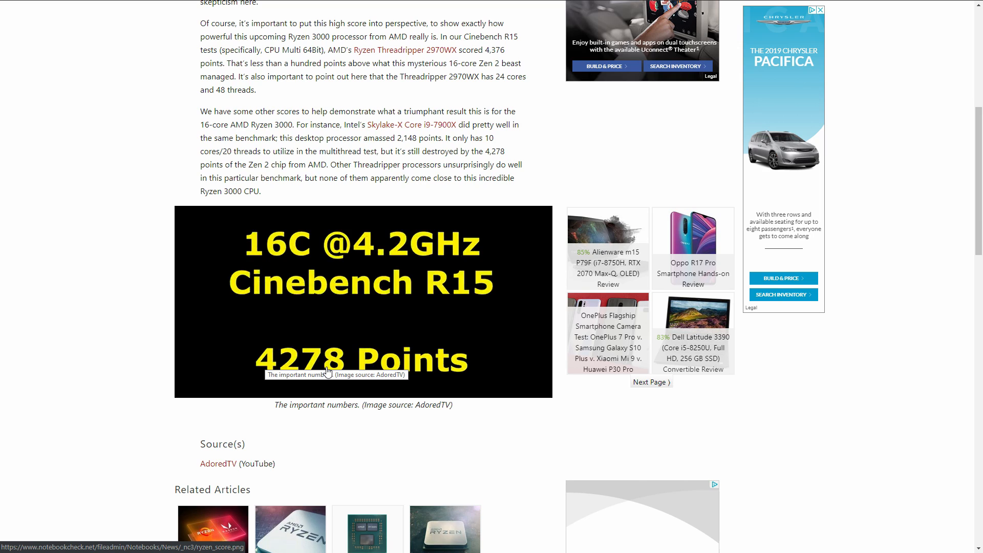
drag(980, 210, 981, 111)
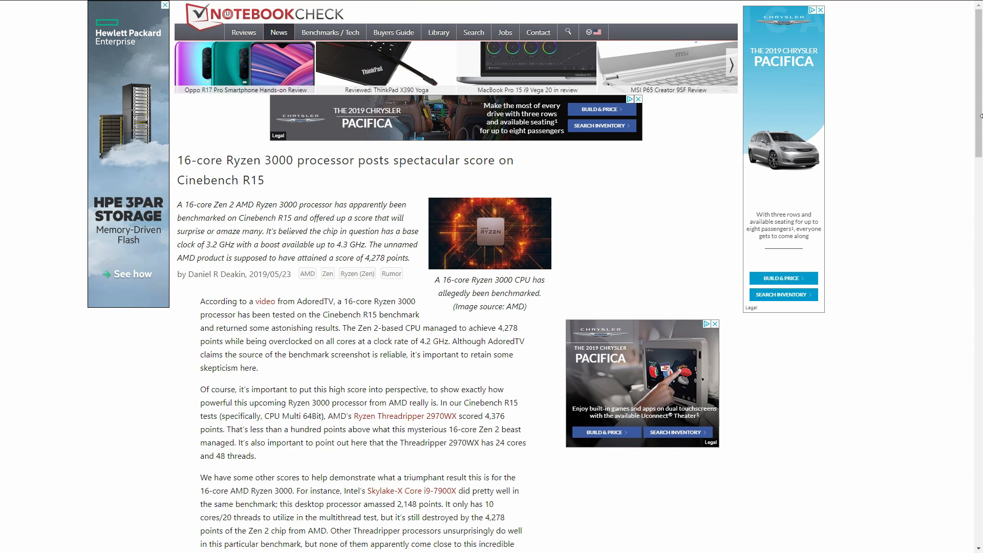
scroll(351, 312, down, 6)
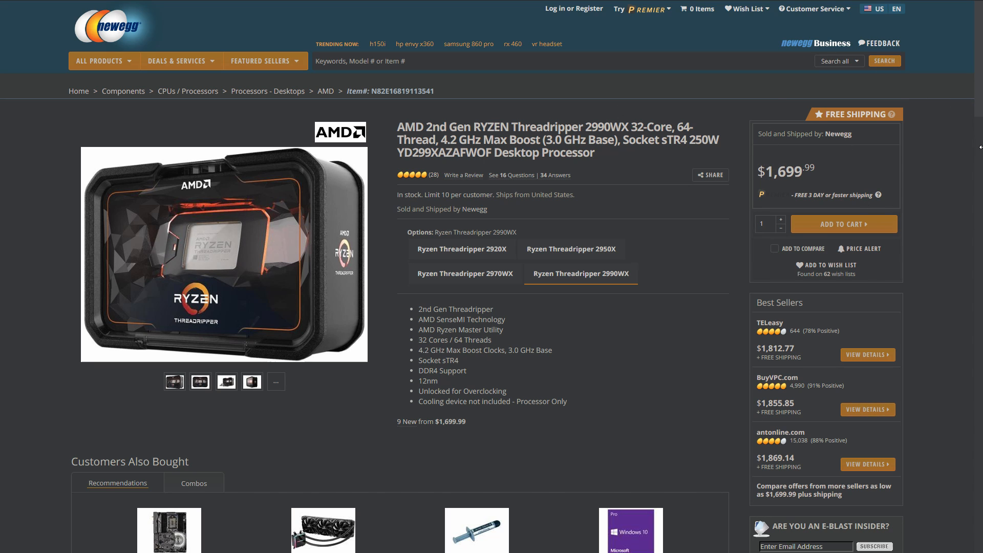
mouse_move(980, 144)
mouse_down()
mouse_move(952, 153)
mouse_move(979, 152)
mouse_up()
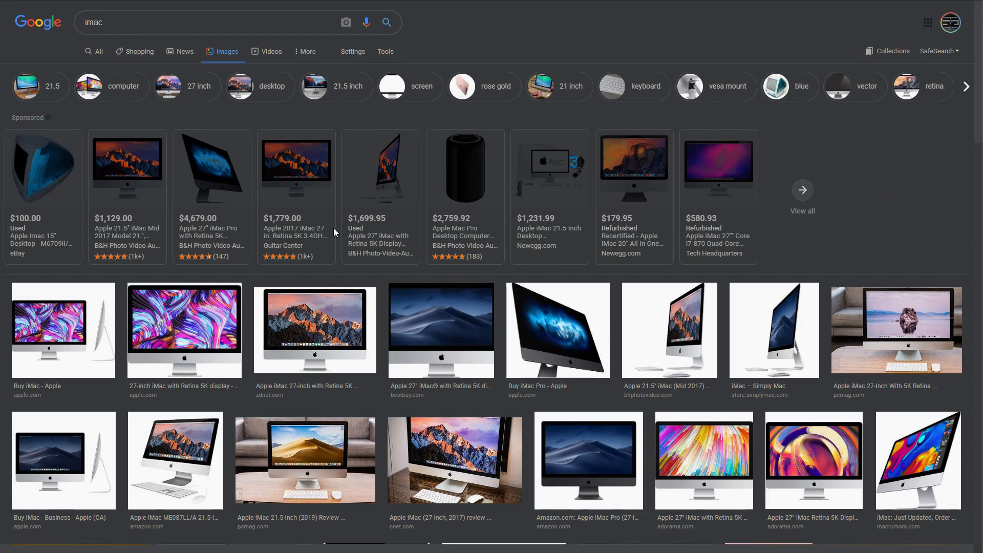
Step: Enlarge the first iMac image result and browse through the pictures of the iMac and the cylindrical Mac Pro
click(66, 315)
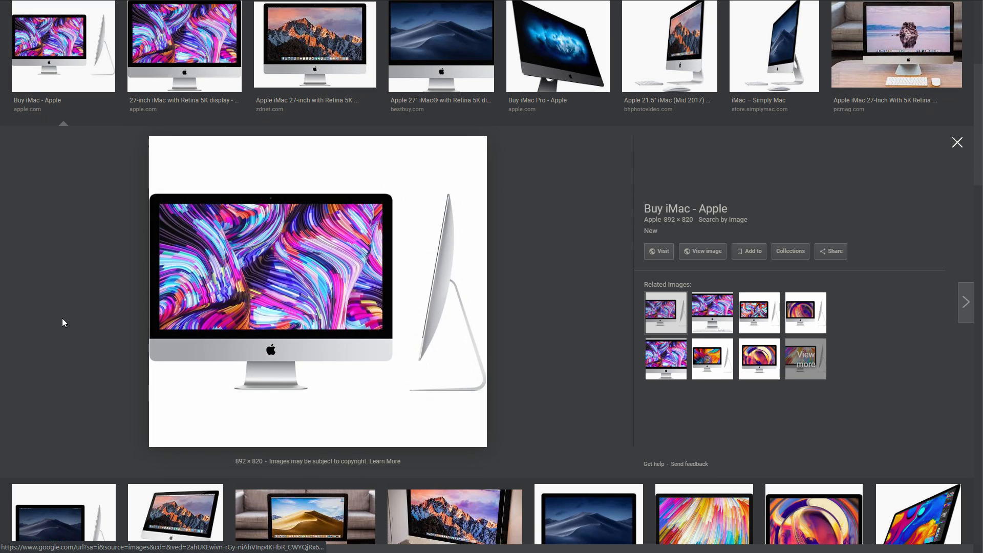
key(Right)
key(Right)
key(Right)
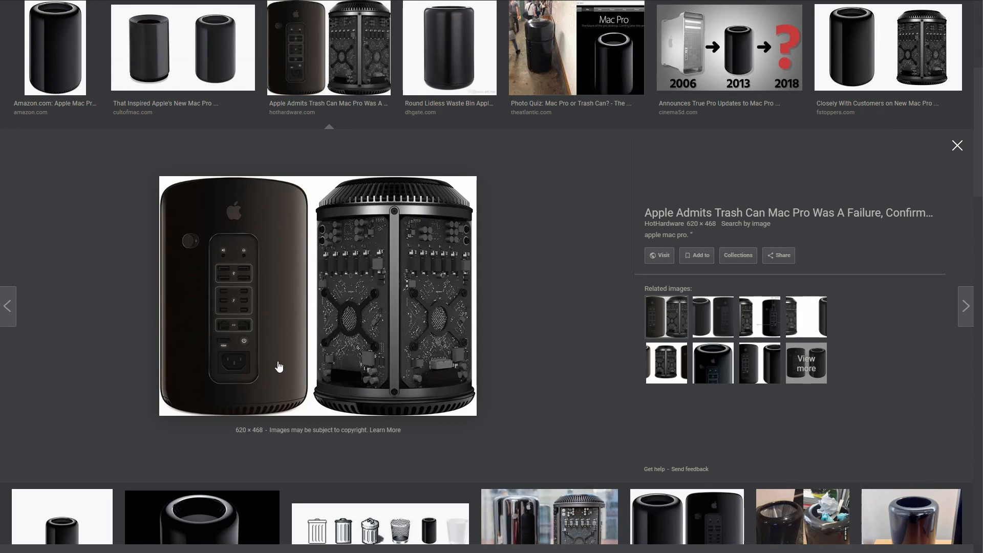
key(Right)
key(Right)
key(Right)
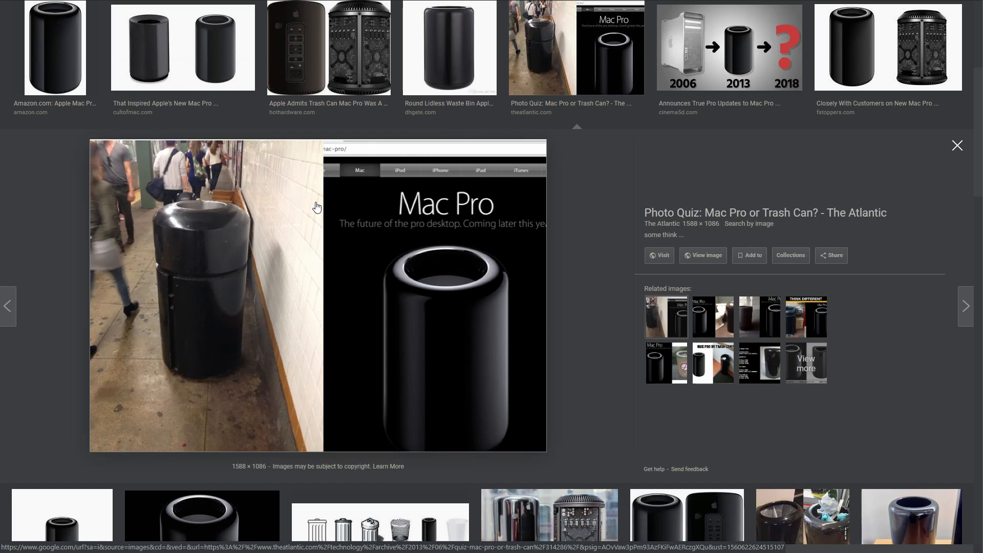
key(Left)
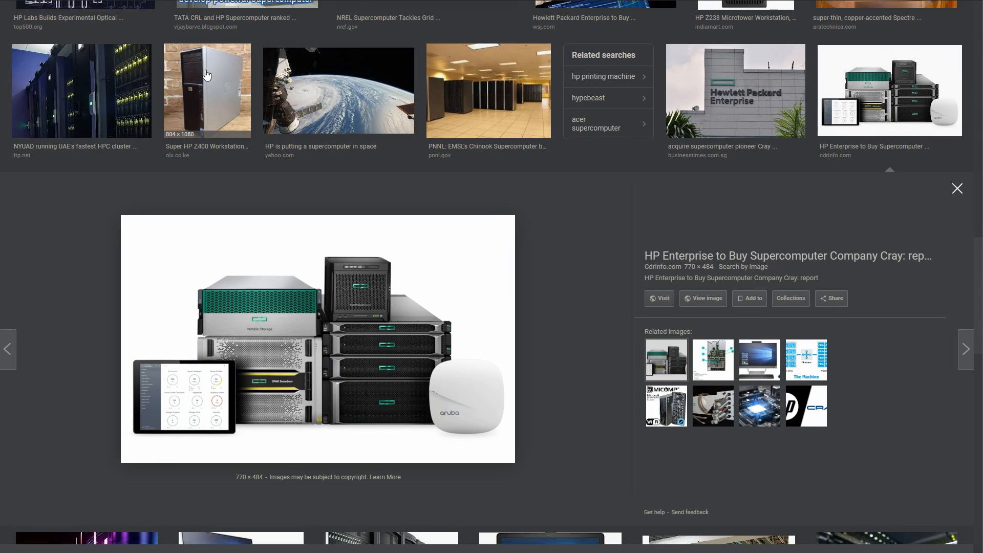
Step: Enlarge the NYUAD HPC cluster image and browse the neighbouring HP workstation and supercomputer pictures
click(93, 100)
key(Right)
key(Right)
key(Right)
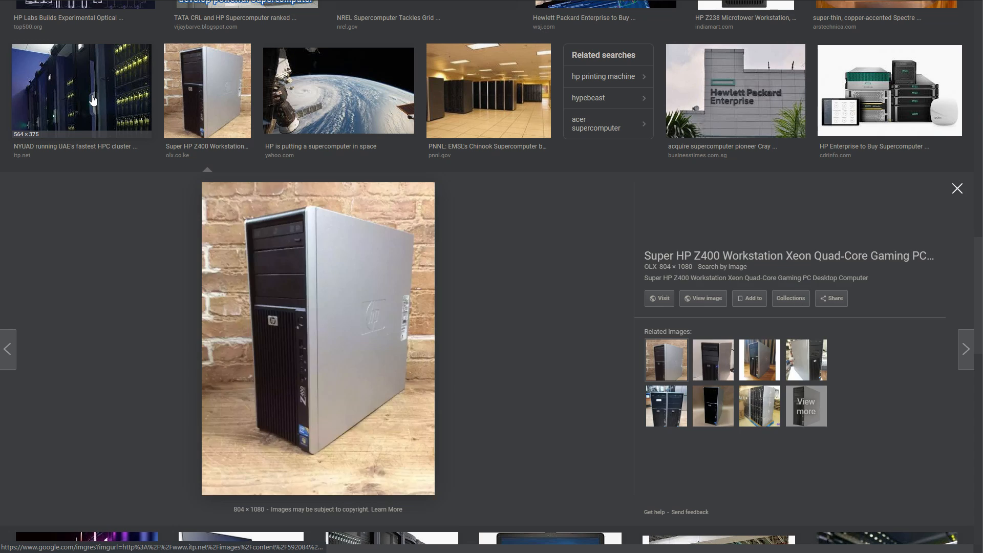
key(Right)
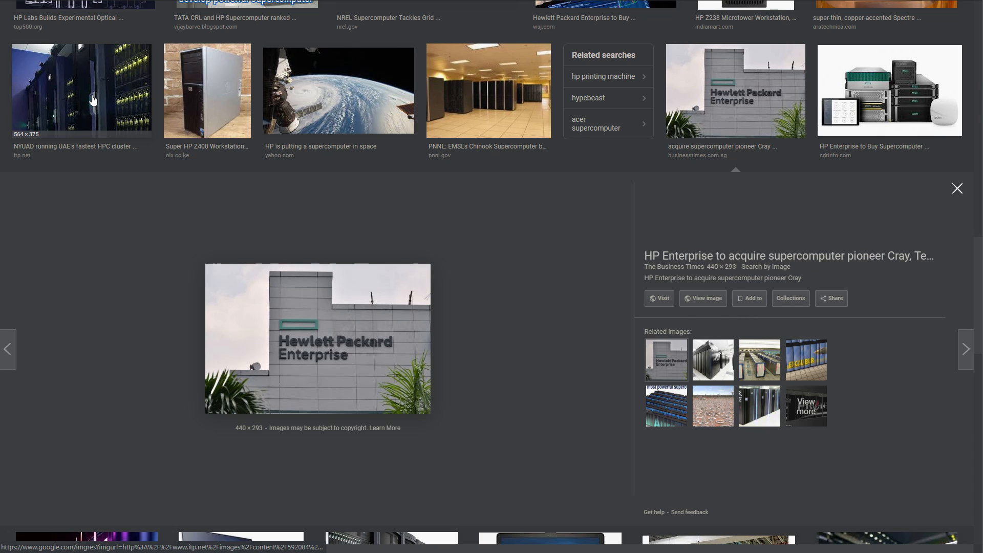
key(Left)
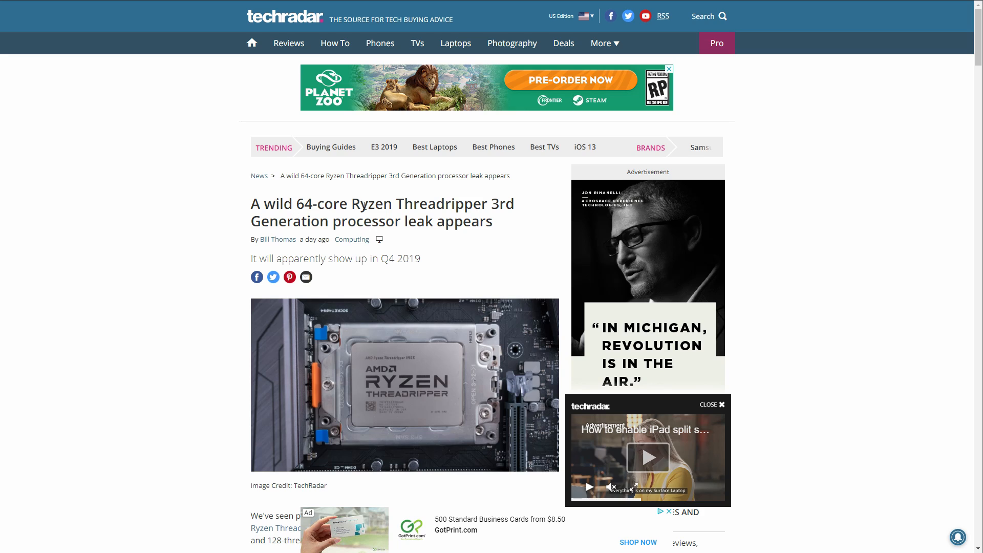
Step: Highlight the TechRadar headline "A wild 64-core Ryzen Threadripper 3rd Generation processor leak appears" and look further down the article
drag(254, 203, 496, 233)
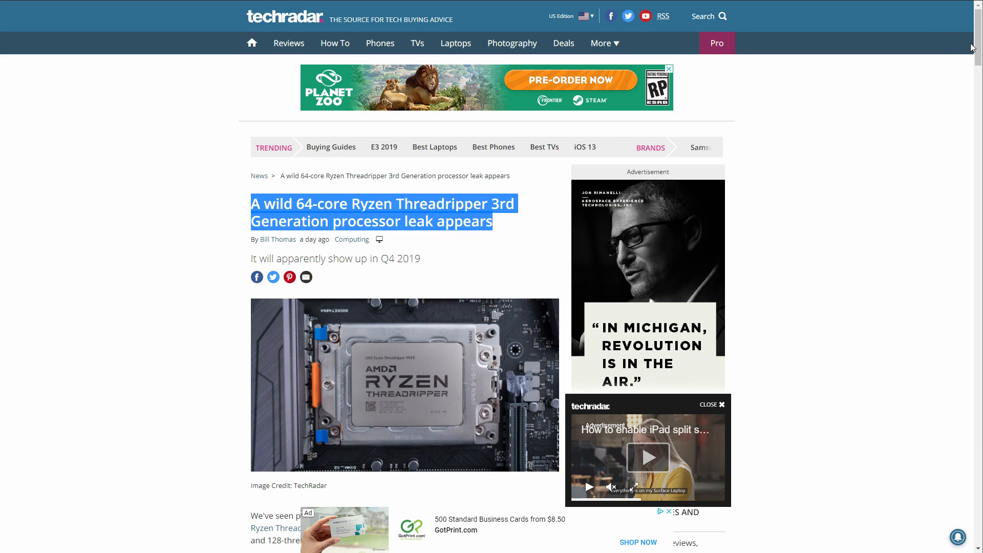
drag(977, 50, 980, 67)
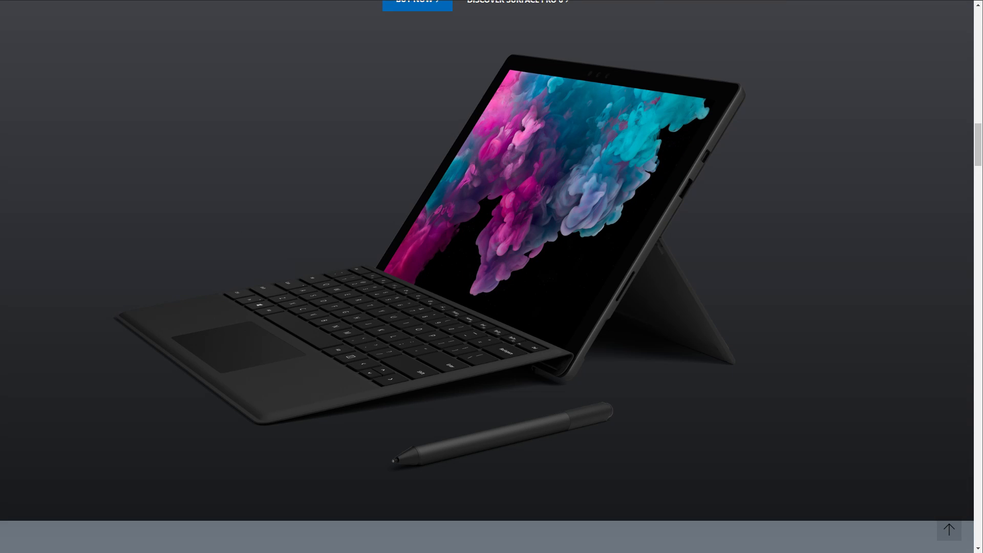
Step: Look over the Surface Pro 6 section and the rest of the Microsoft Surface page
scroll(979, 139, down, 3)
scroll(979, 139, up, 4)
scroll(979, 140, down, 5)
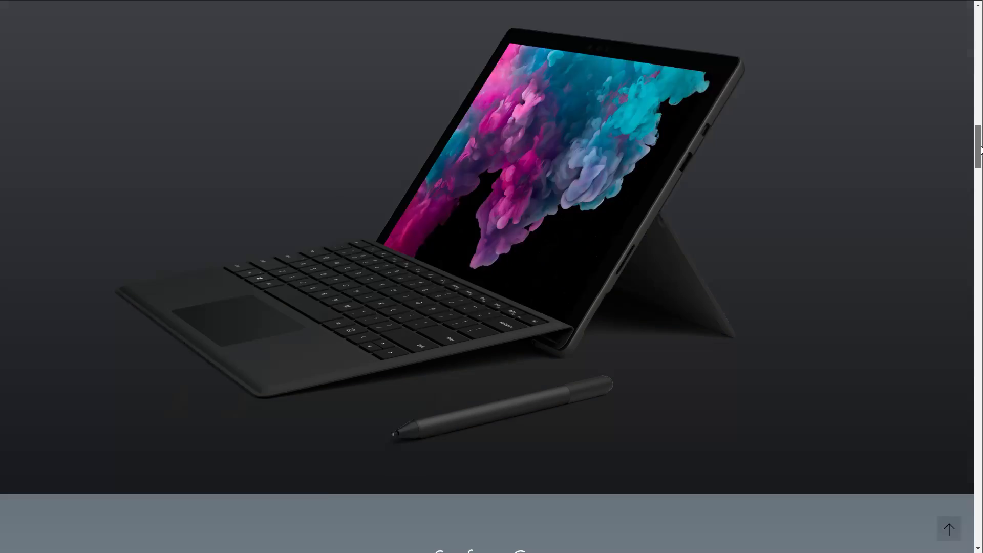
scroll(487, 276, up, 10)
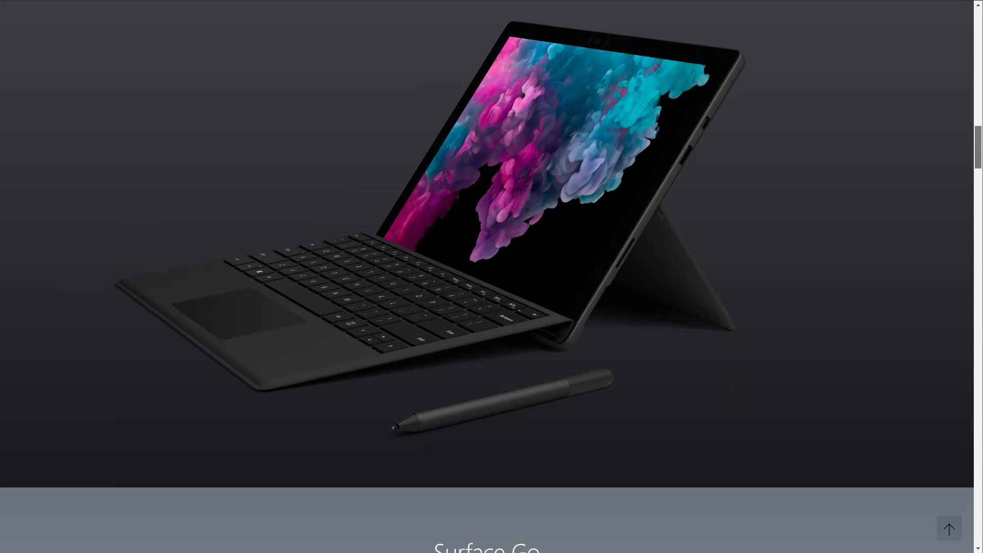
scroll(487, 276, down, 3)
scroll(487, 276, up, 10)
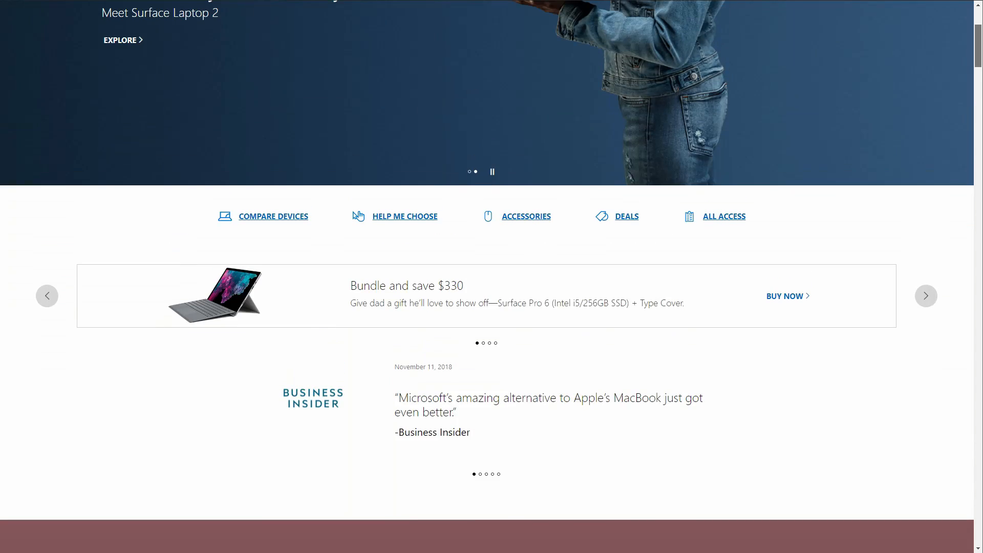